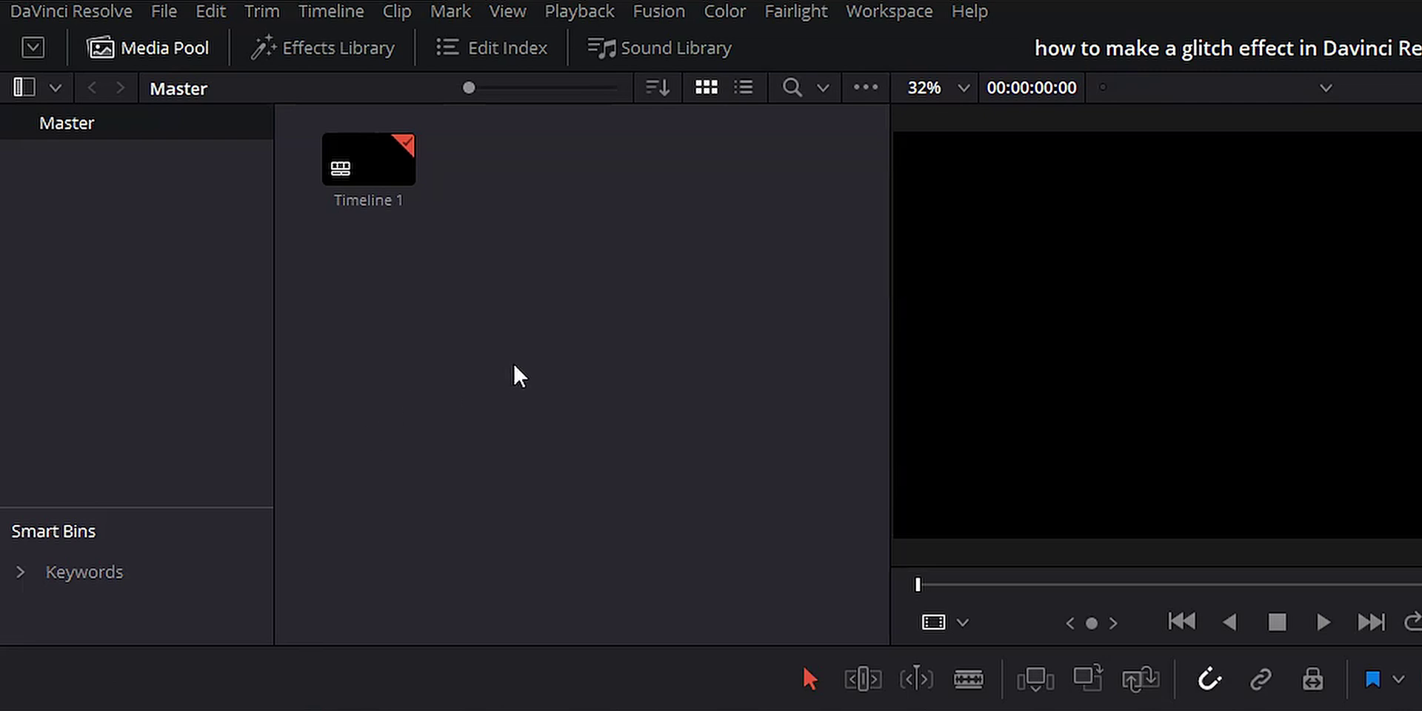
Create a new Fusion composition clip named "Glitch Title" in the Master bin
right_click(512, 361)
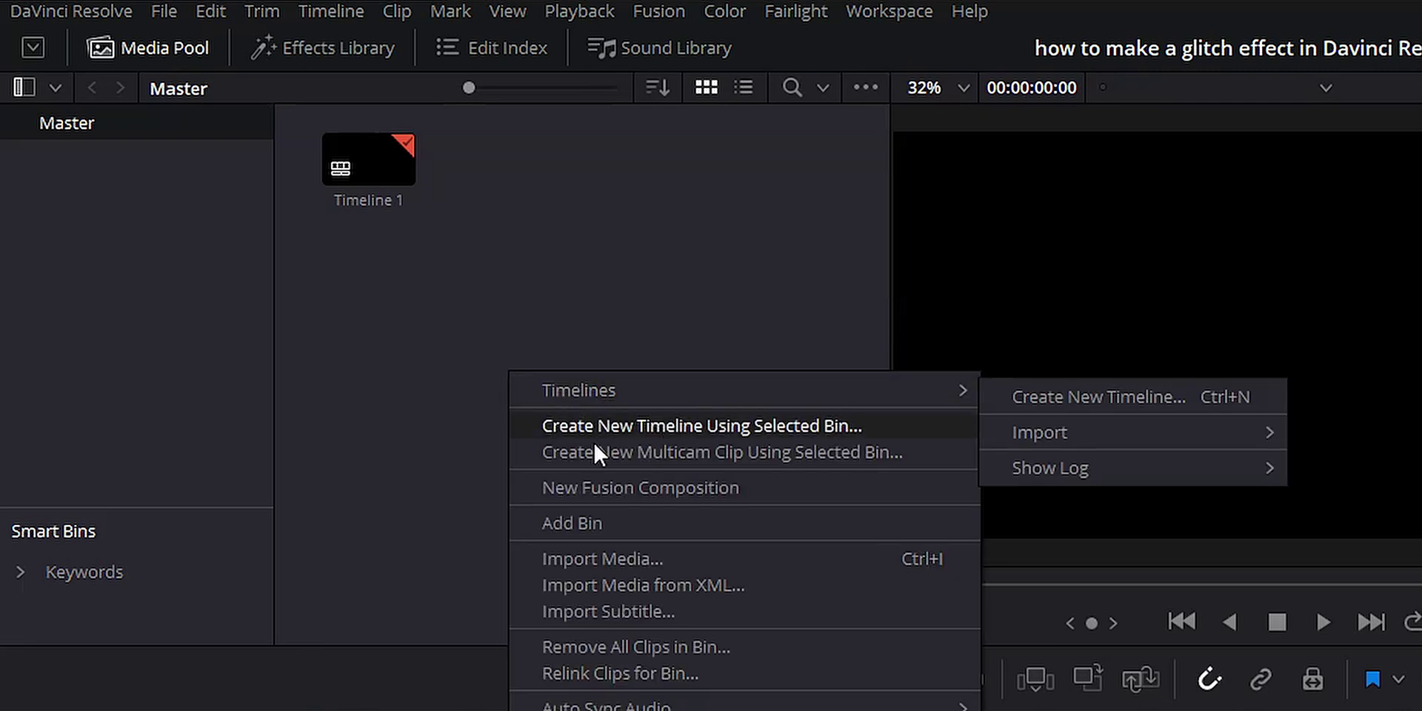
click(613, 481)
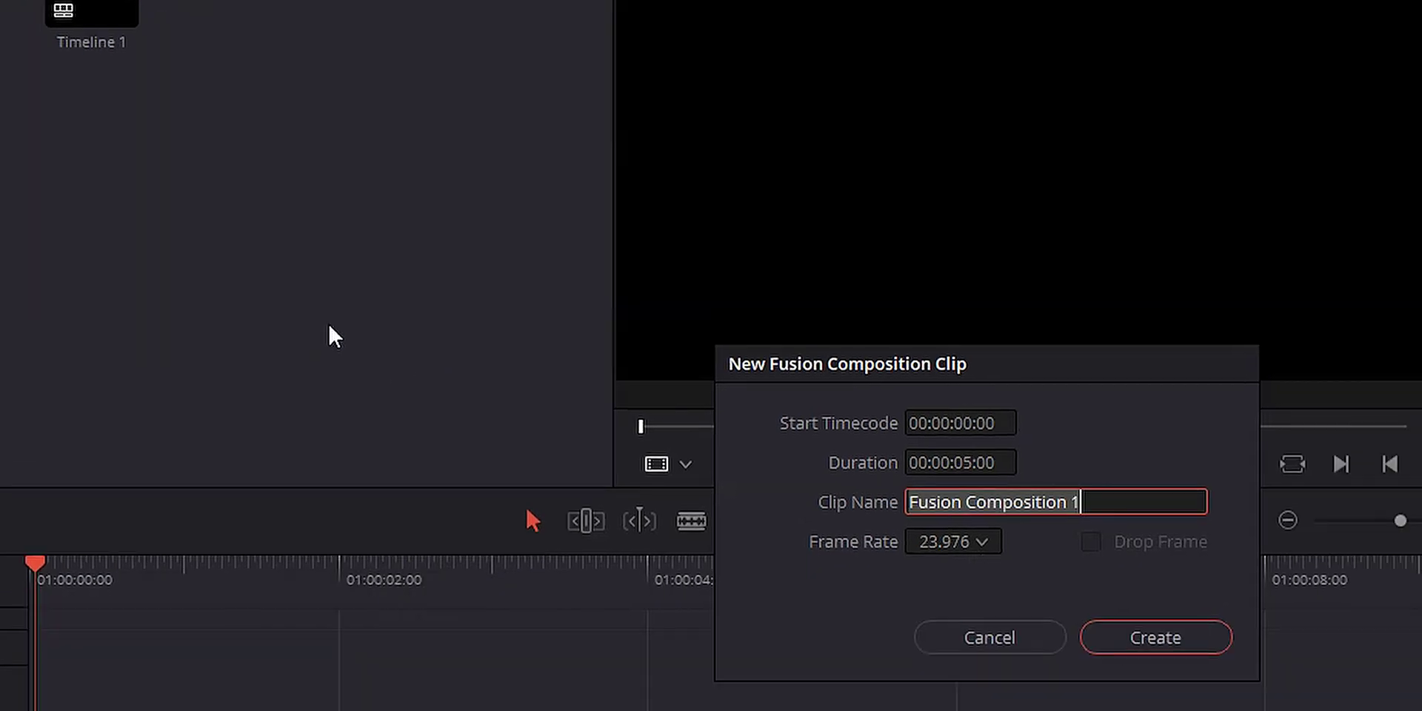
text(Glitch)
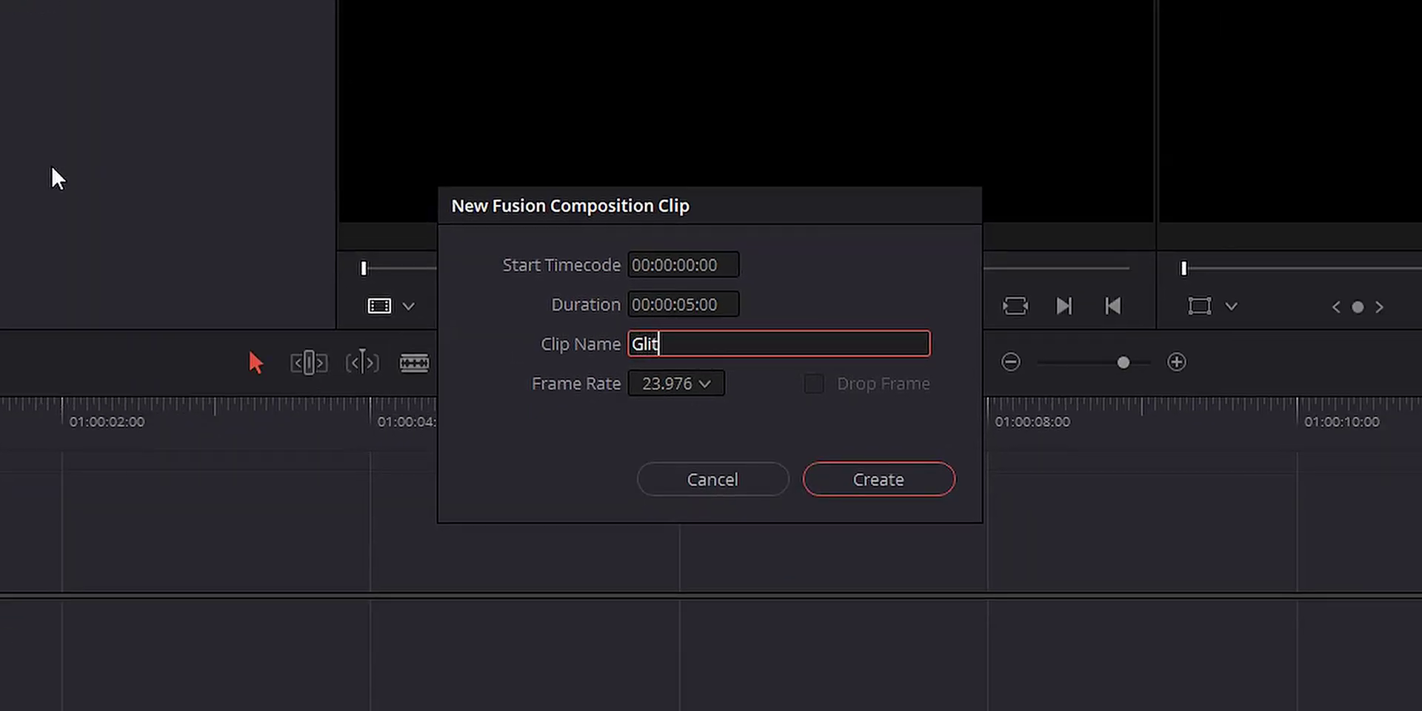
text( Title)
click(878, 488)
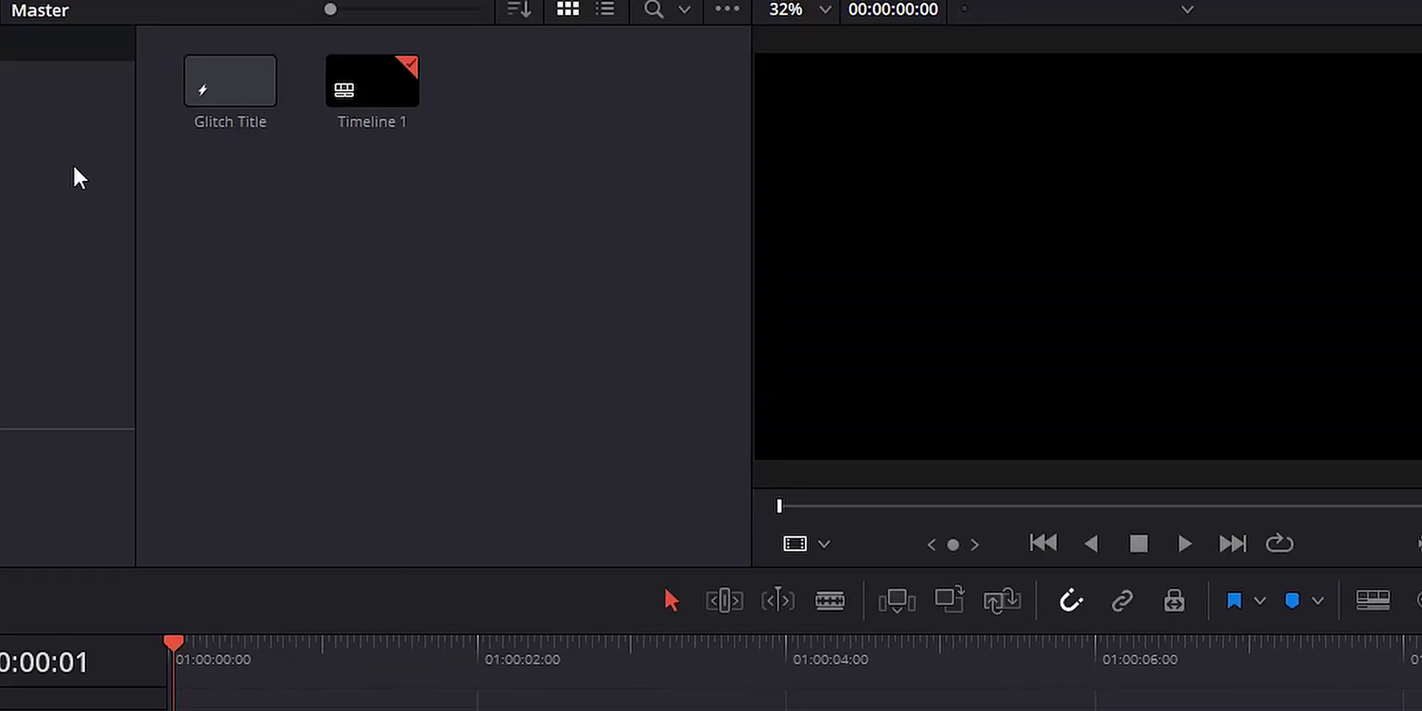
Place the Glitch Title composition at the start of the Video 1 track and open it on the Fusion page
click(246, 99)
drag(359, 152, 313, 247)
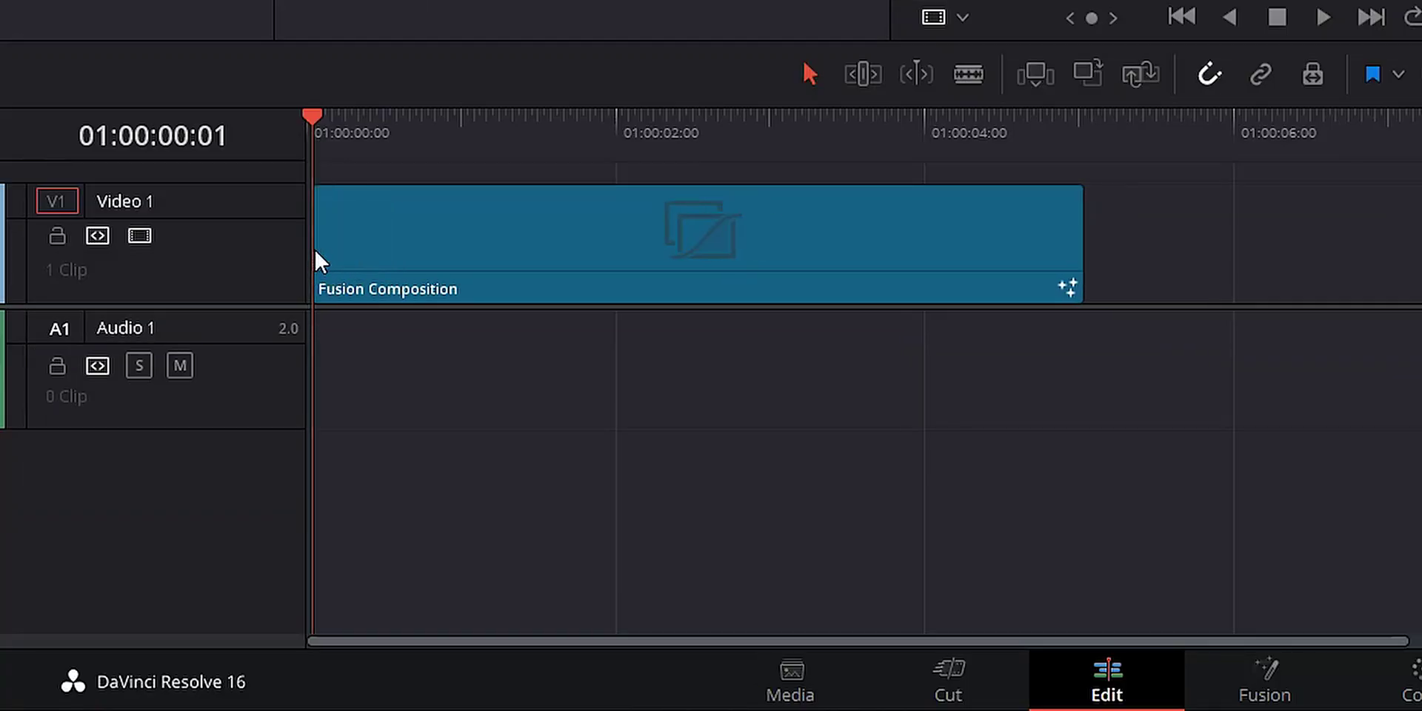
click(417, 240)
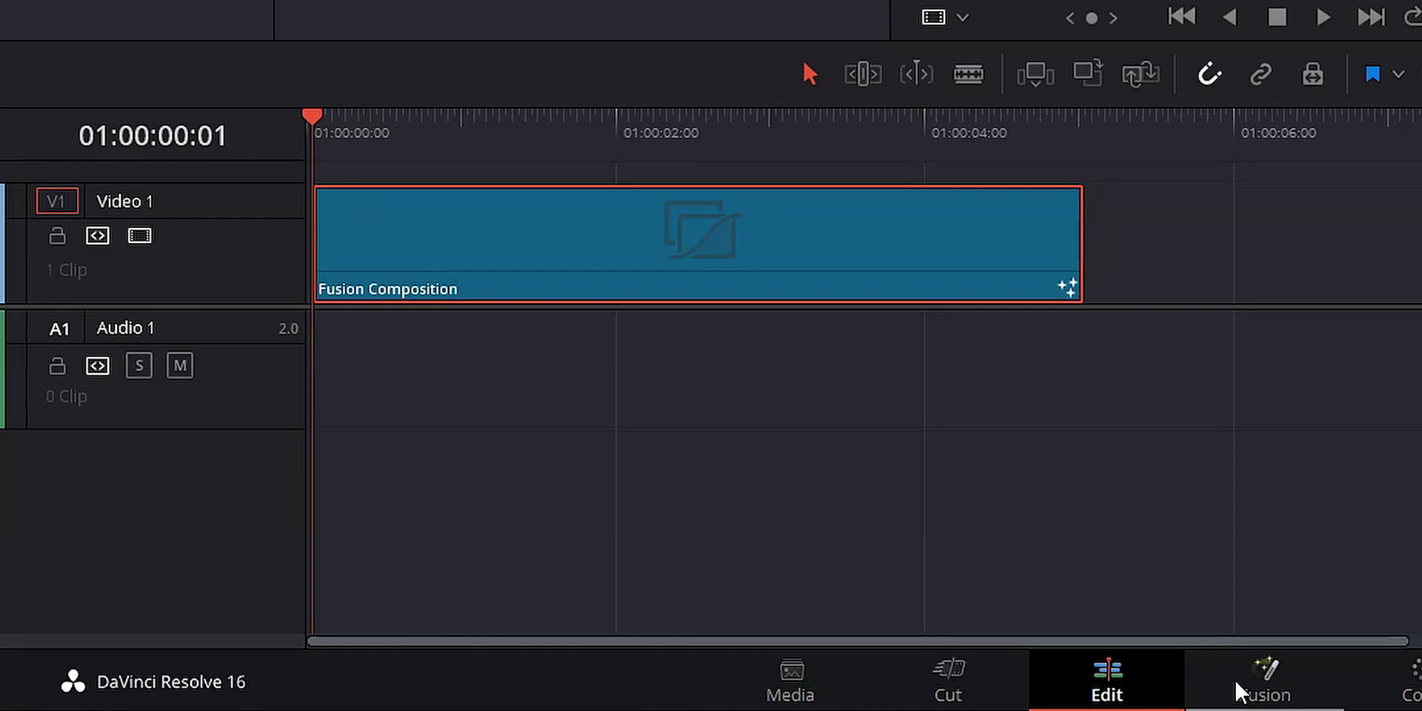
click(1267, 681)
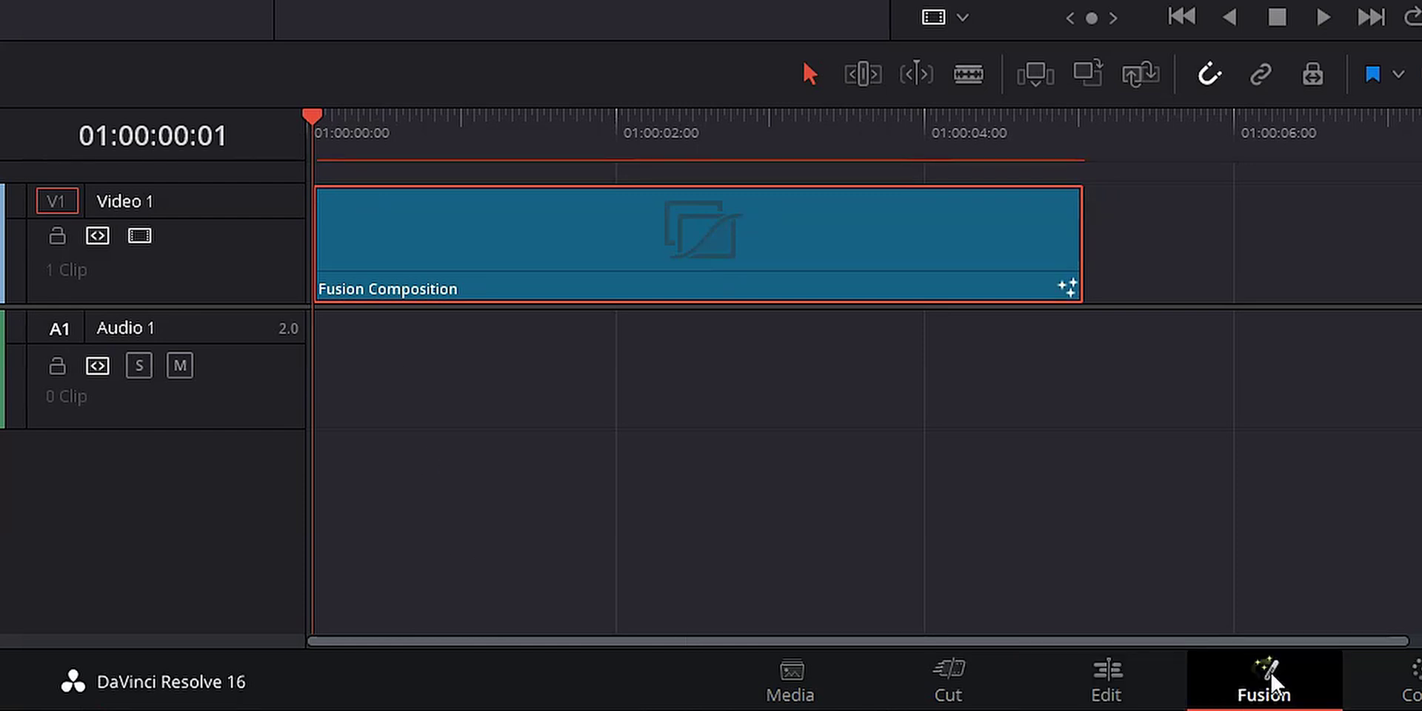
Set nodes to arrange to the grid and move MediaOut1 to the lower middle of the node graph
drag(228, 353, 290, 482)
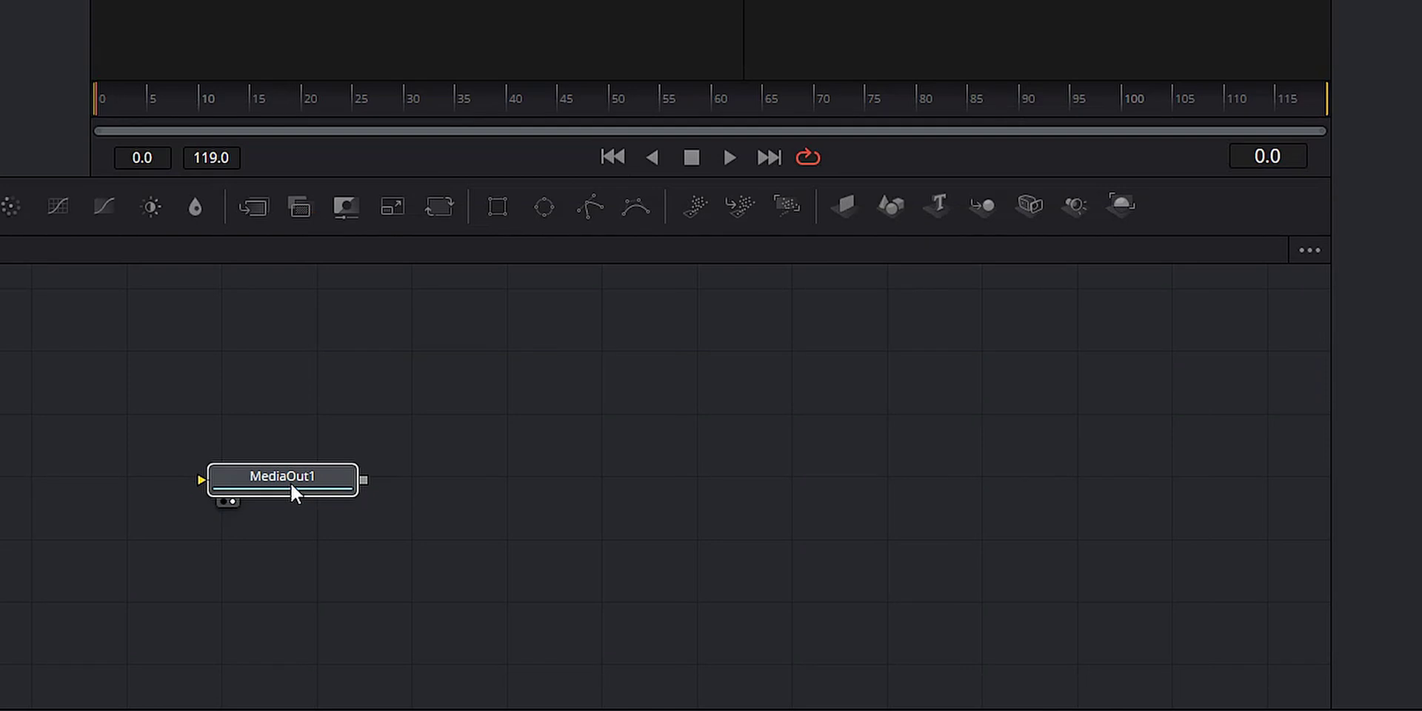
right_click(562, 472)
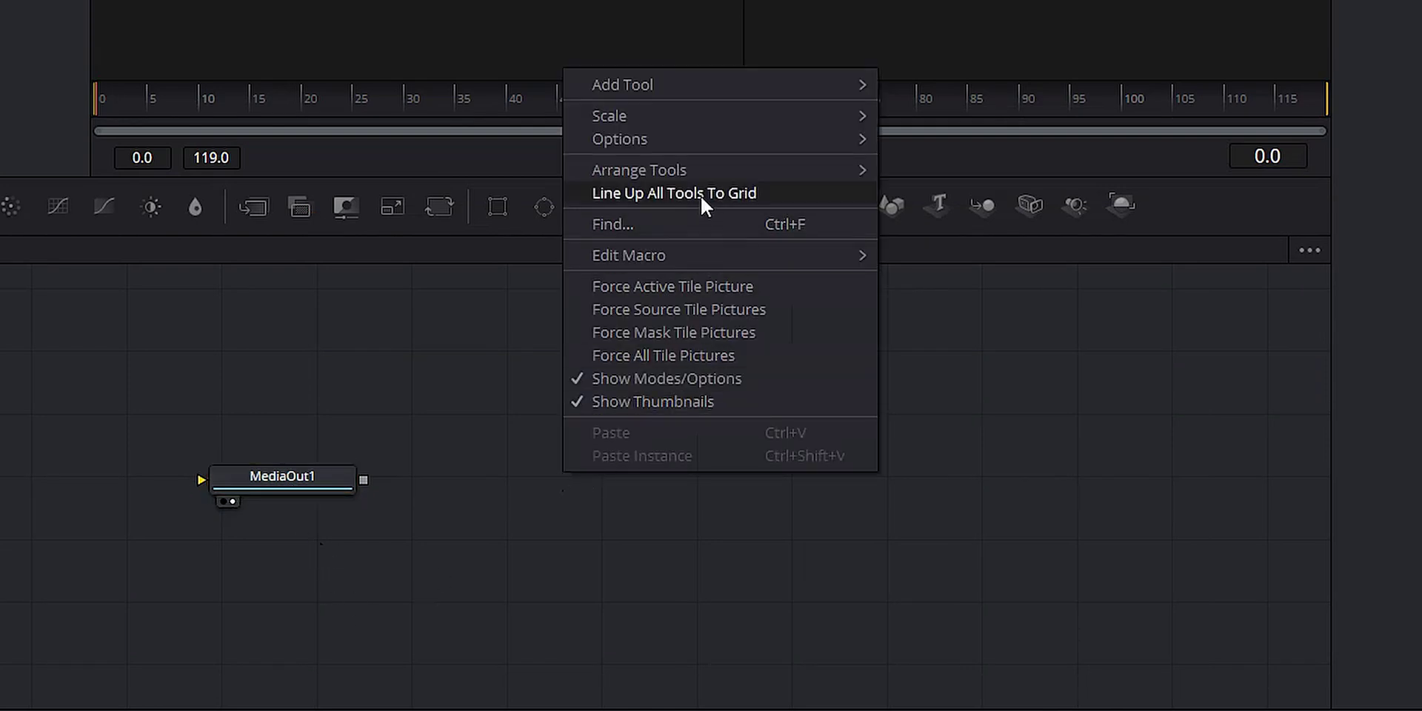
mouse_move(696, 169)
click(935, 177)
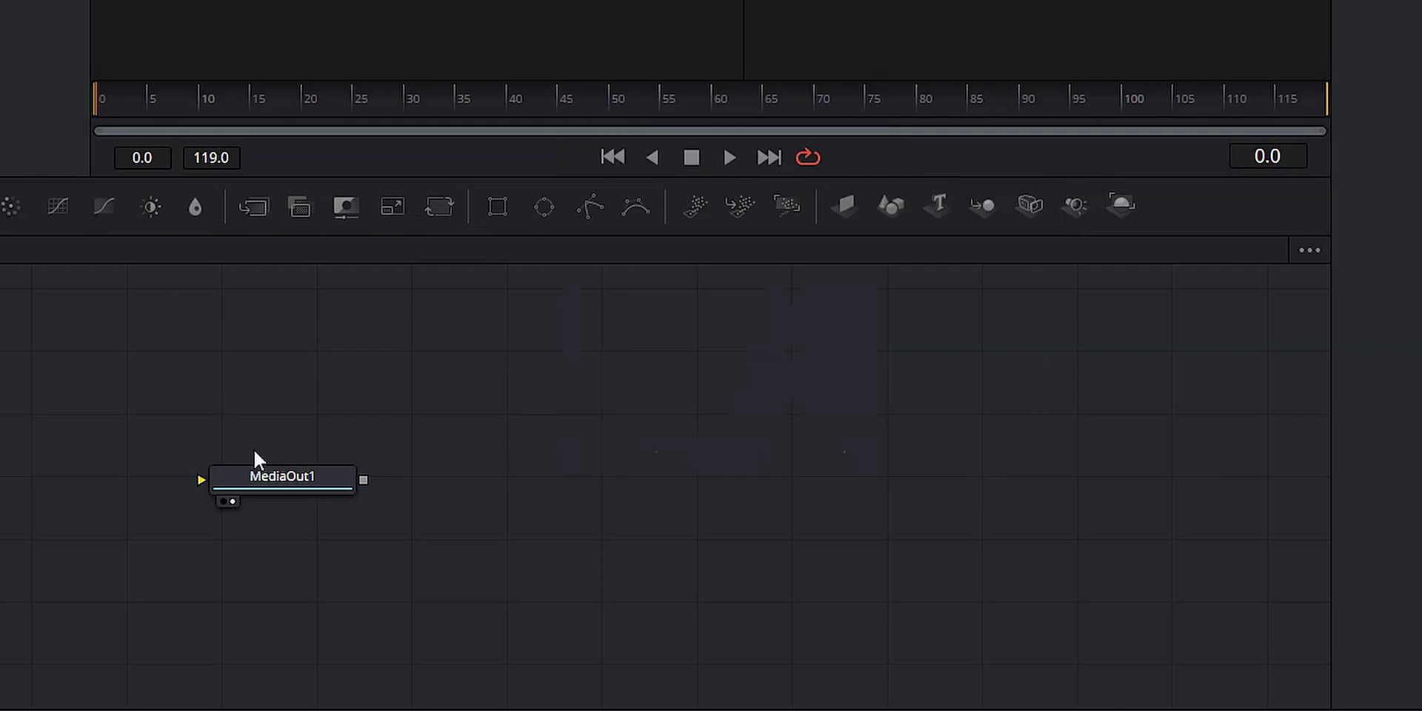
drag(286, 488, 590, 585)
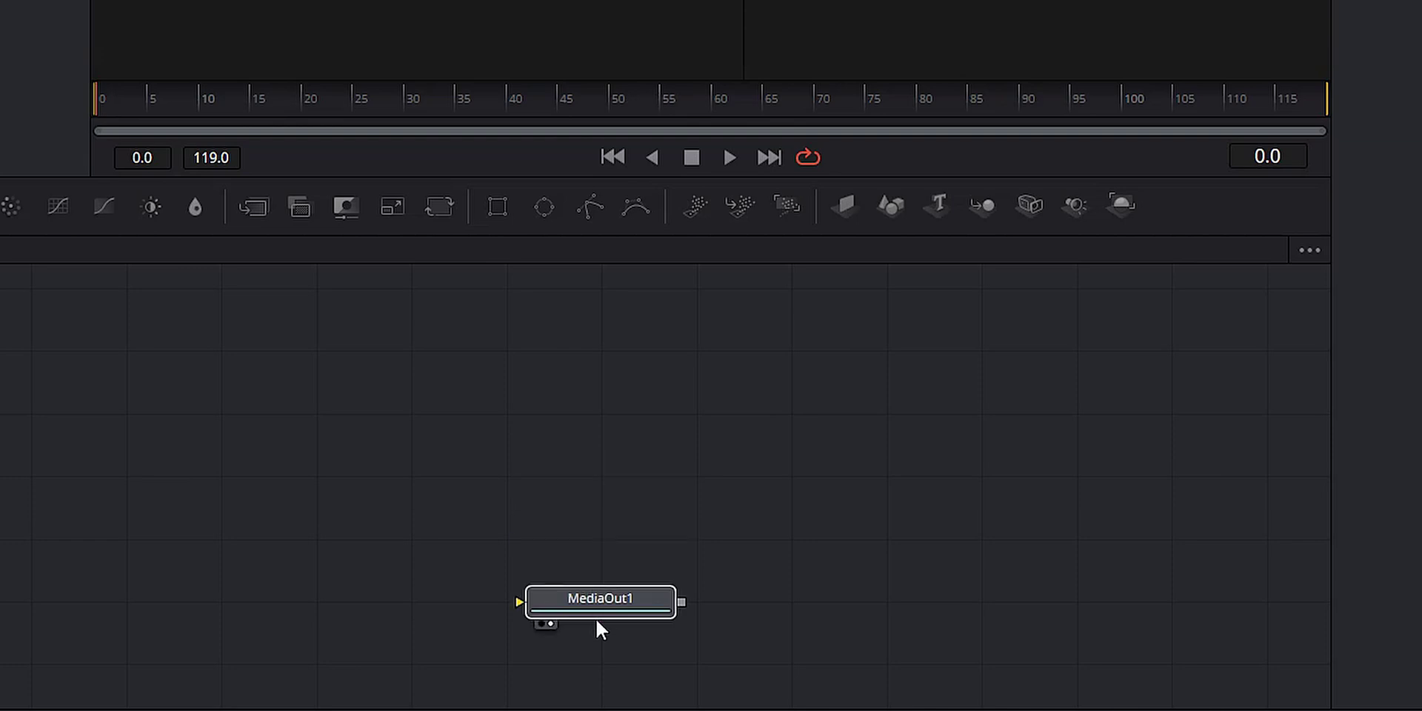
click(596, 619)
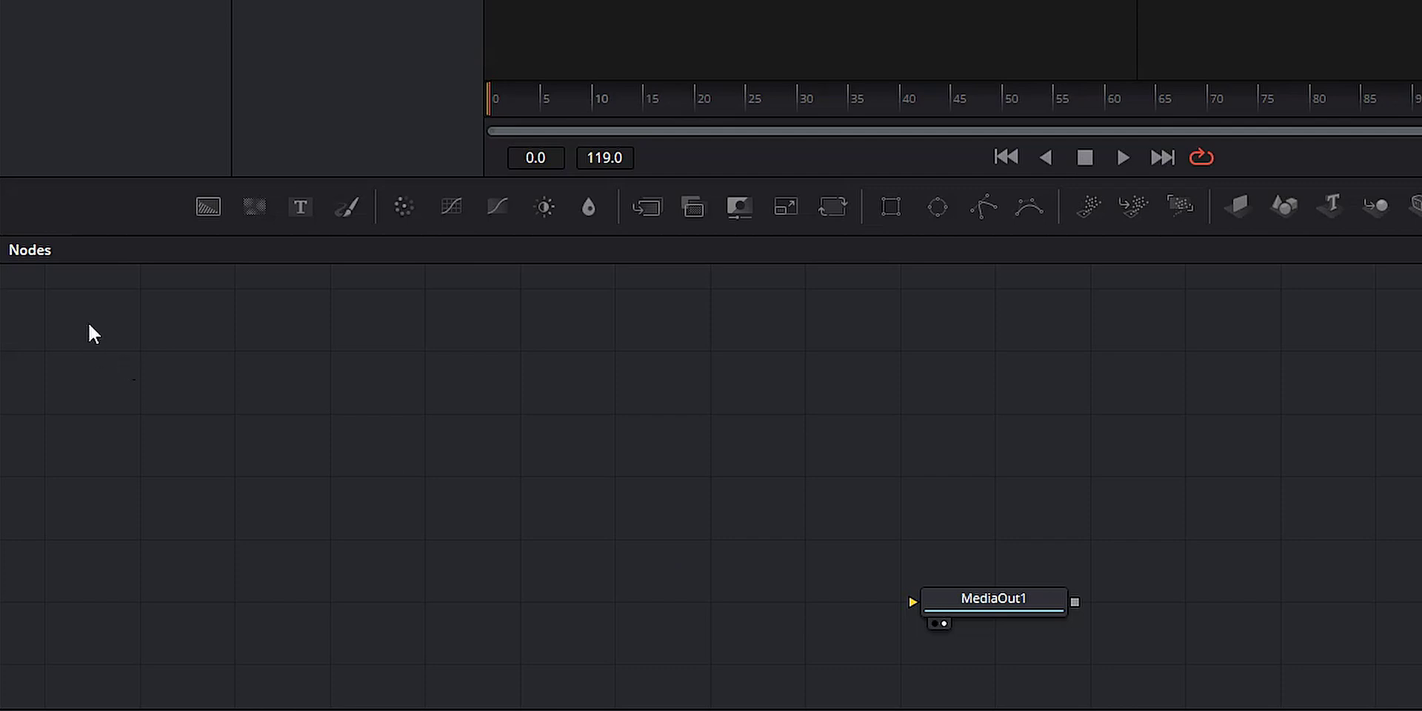
Add a Background node to the left of MediaOut1 and make its colour fully transparent
click(211, 205)
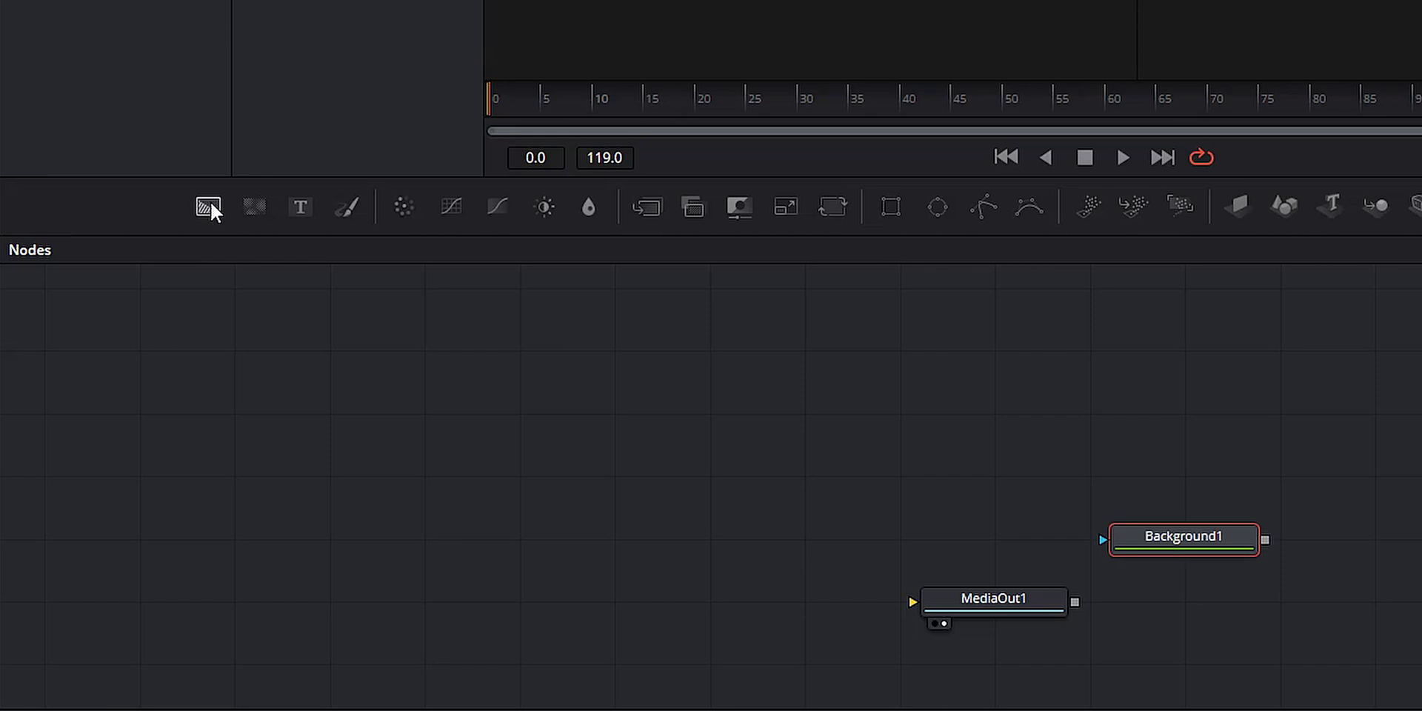
drag(1168, 537, 547, 574)
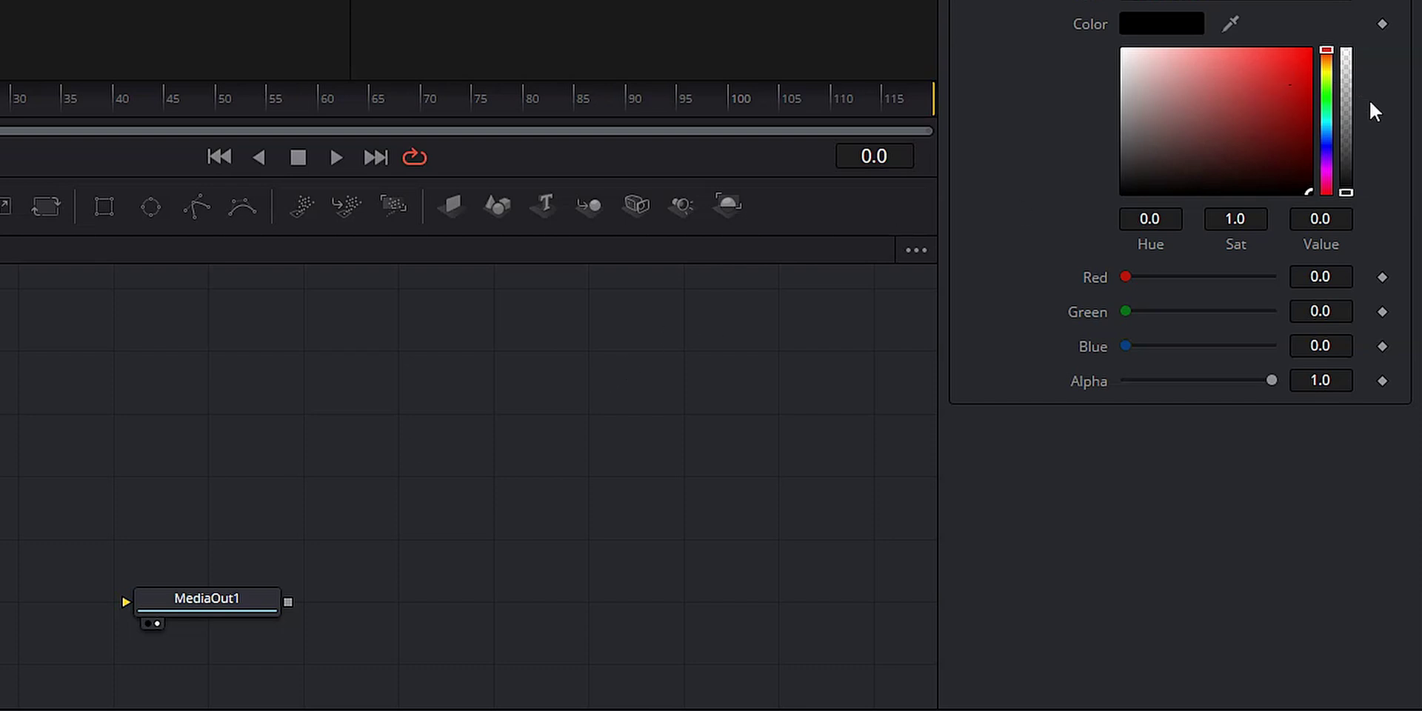
drag(1349, 190, 1349, 32)
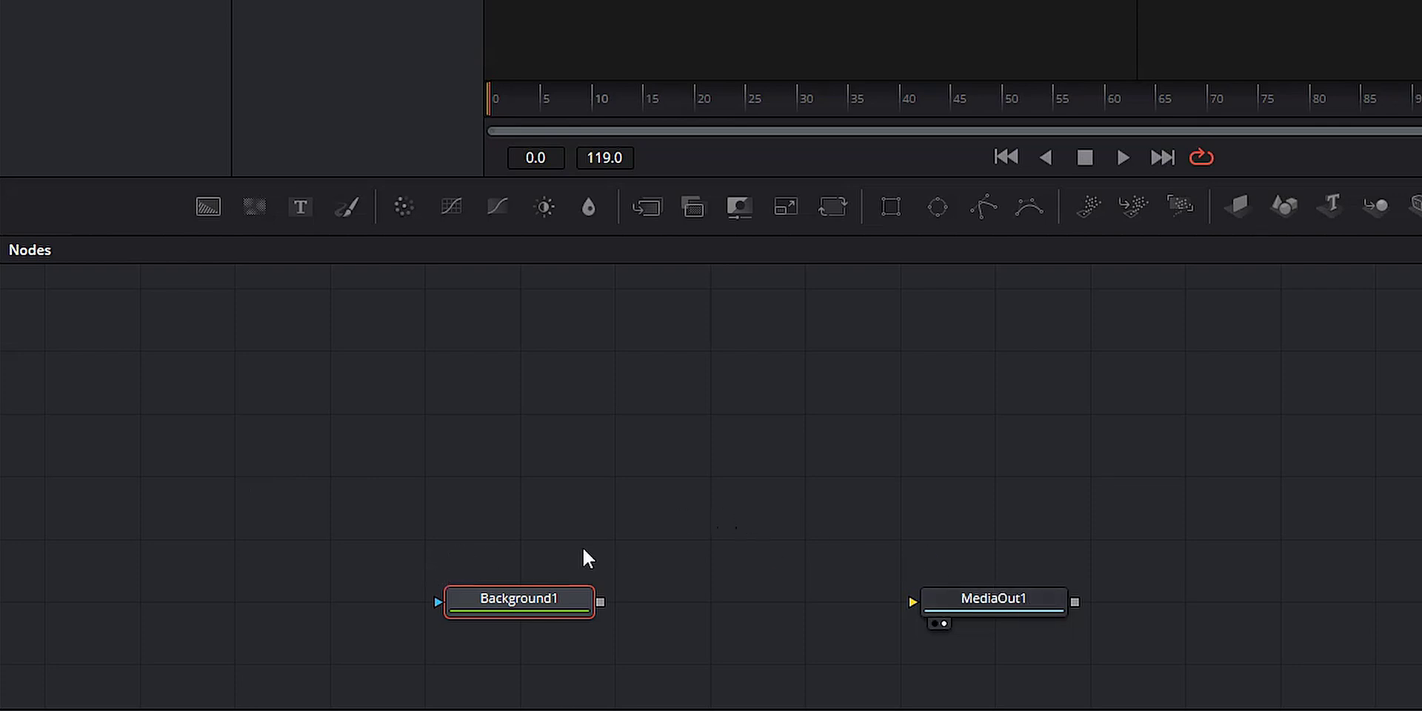
Add a Merge node after Background1, connect its output to MediaOut1, and move MediaOut1 closer to it
click(646, 208)
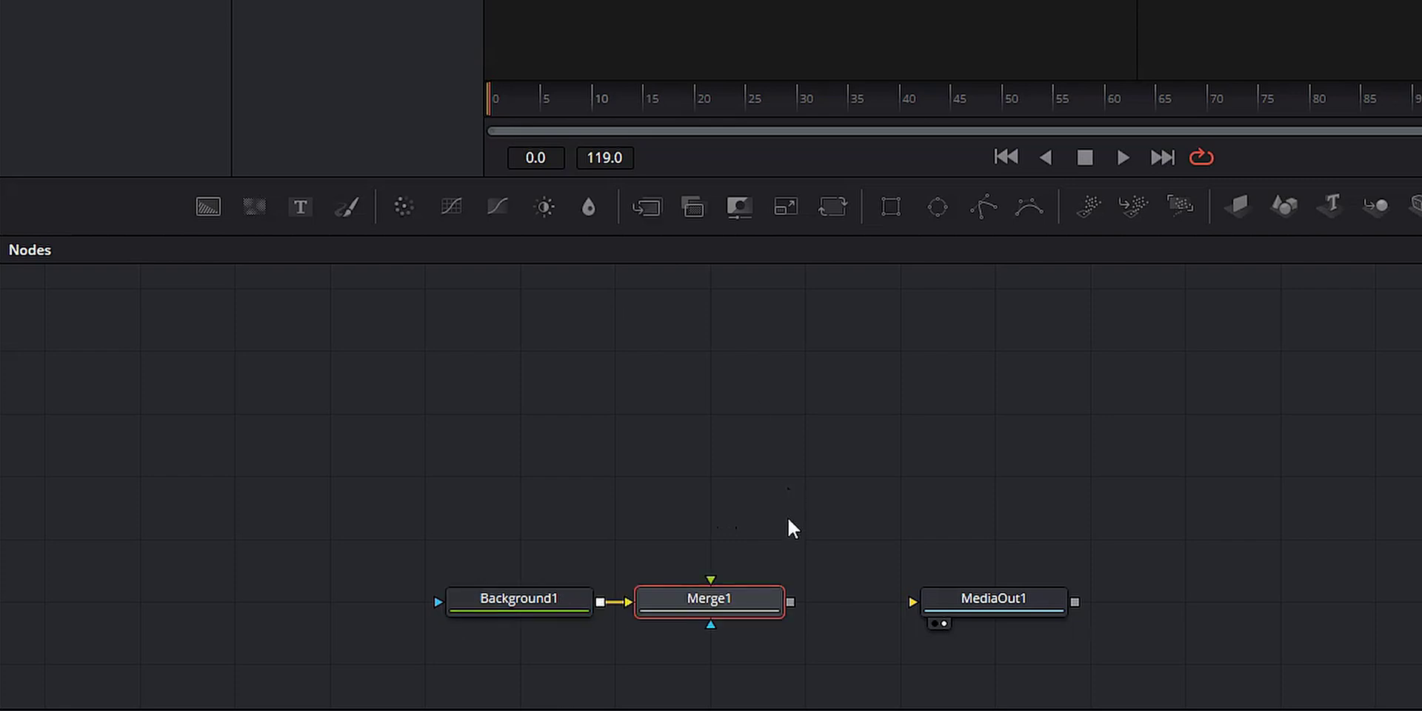
drag(789, 598, 911, 601)
mouse_move(738, 598)
mouse_down()
mouse_move(789, 598)
mouse_move(752, 600)
mouse_up()
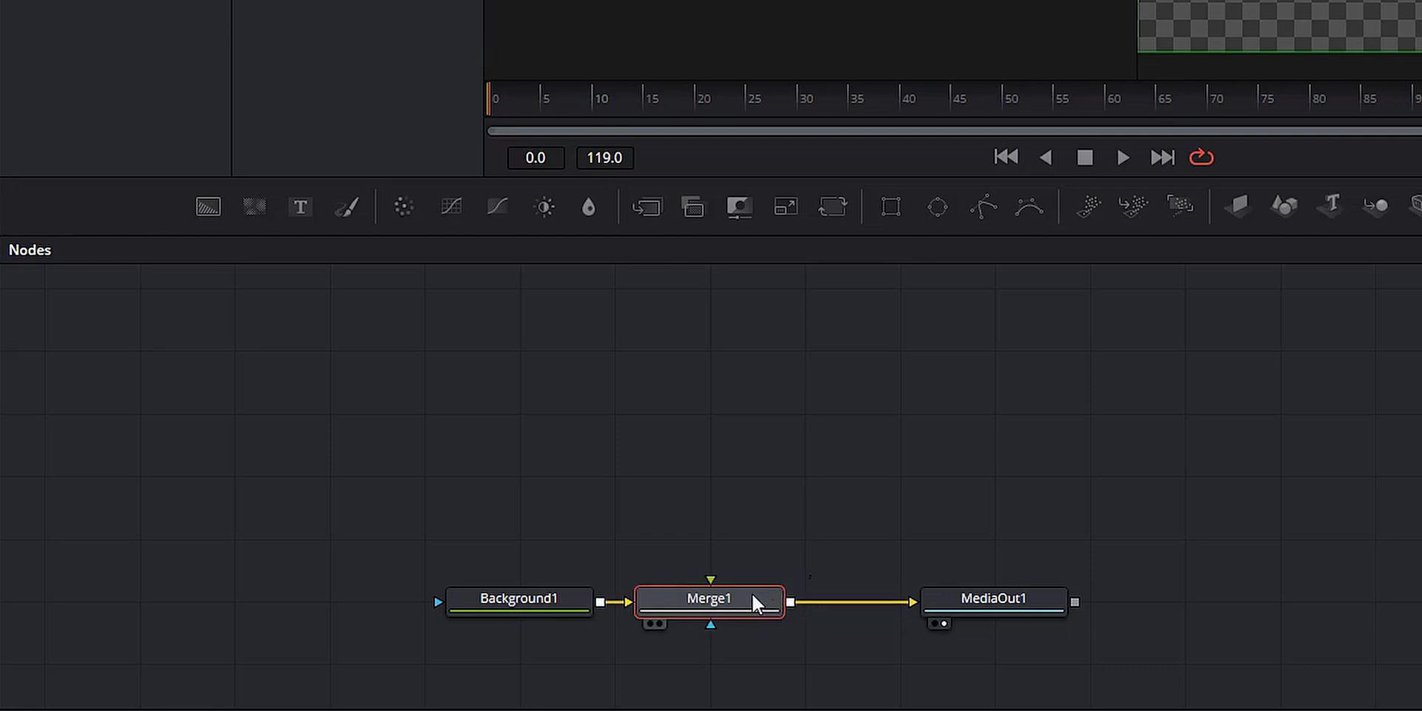
drag(1011, 602, 948, 601)
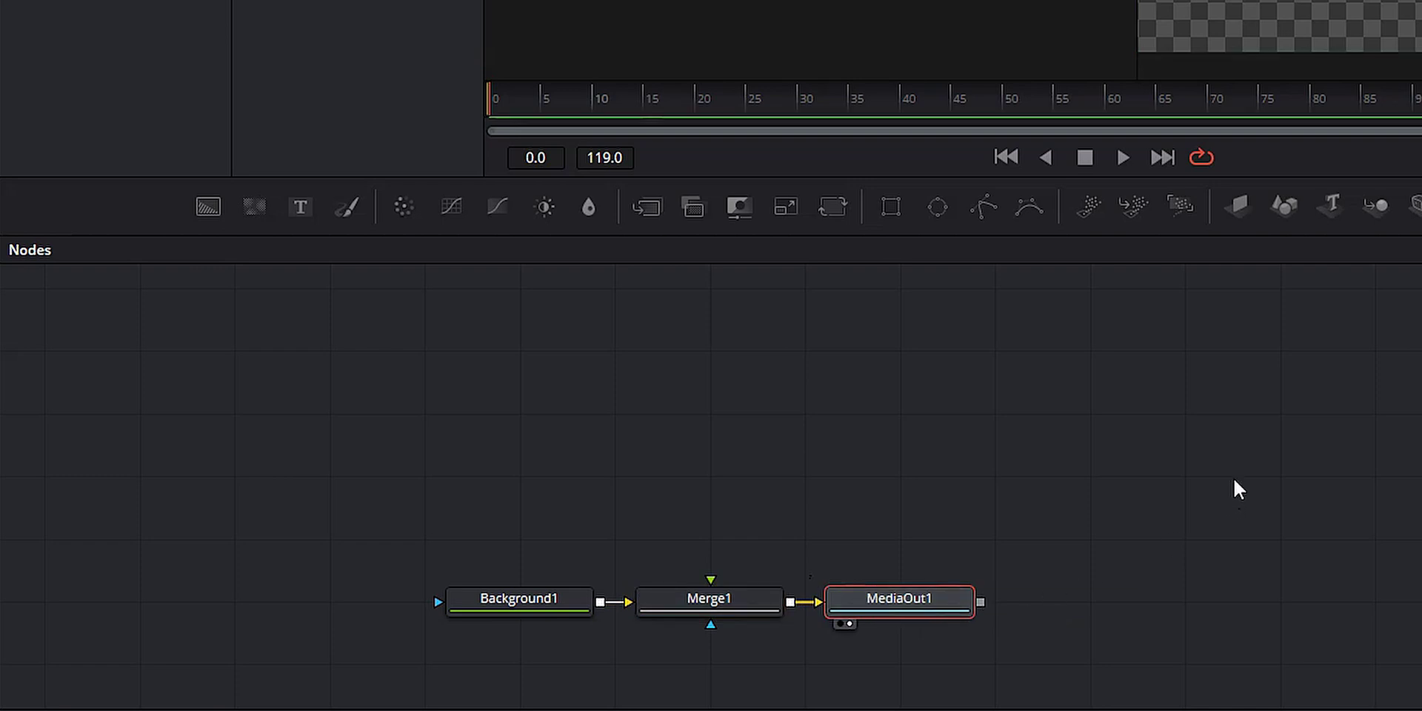
click(857, 436)
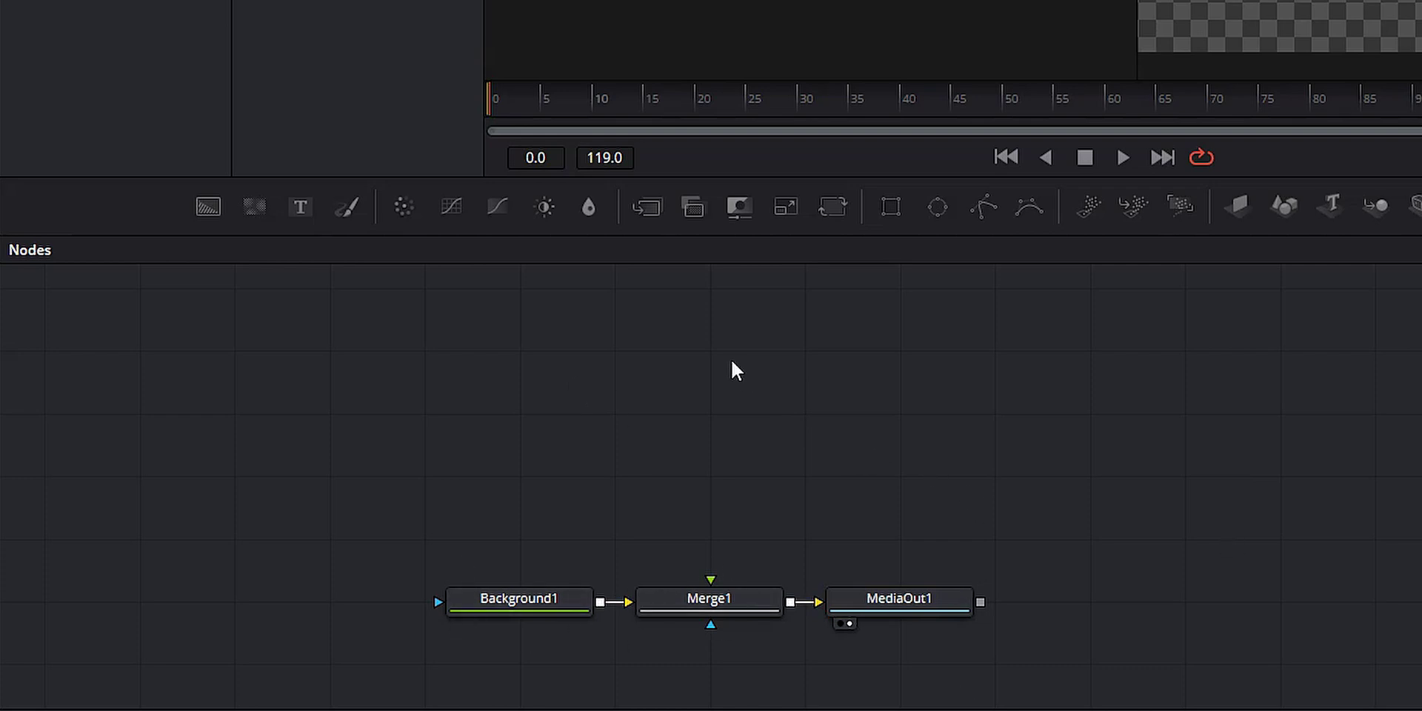
Add a Text node followed by a Transform node above the chain and connect the Transform to Merge1's foreground input
click(301, 208)
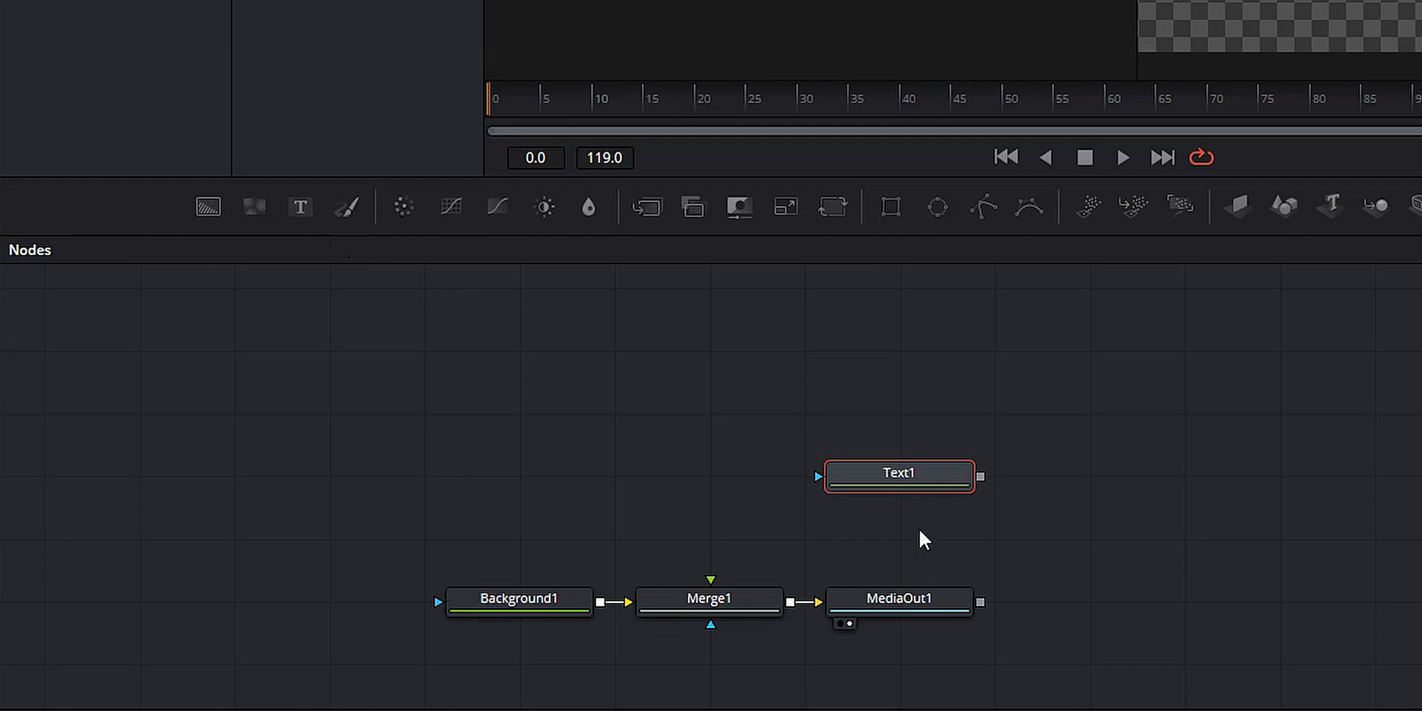
drag(873, 477, 568, 468)
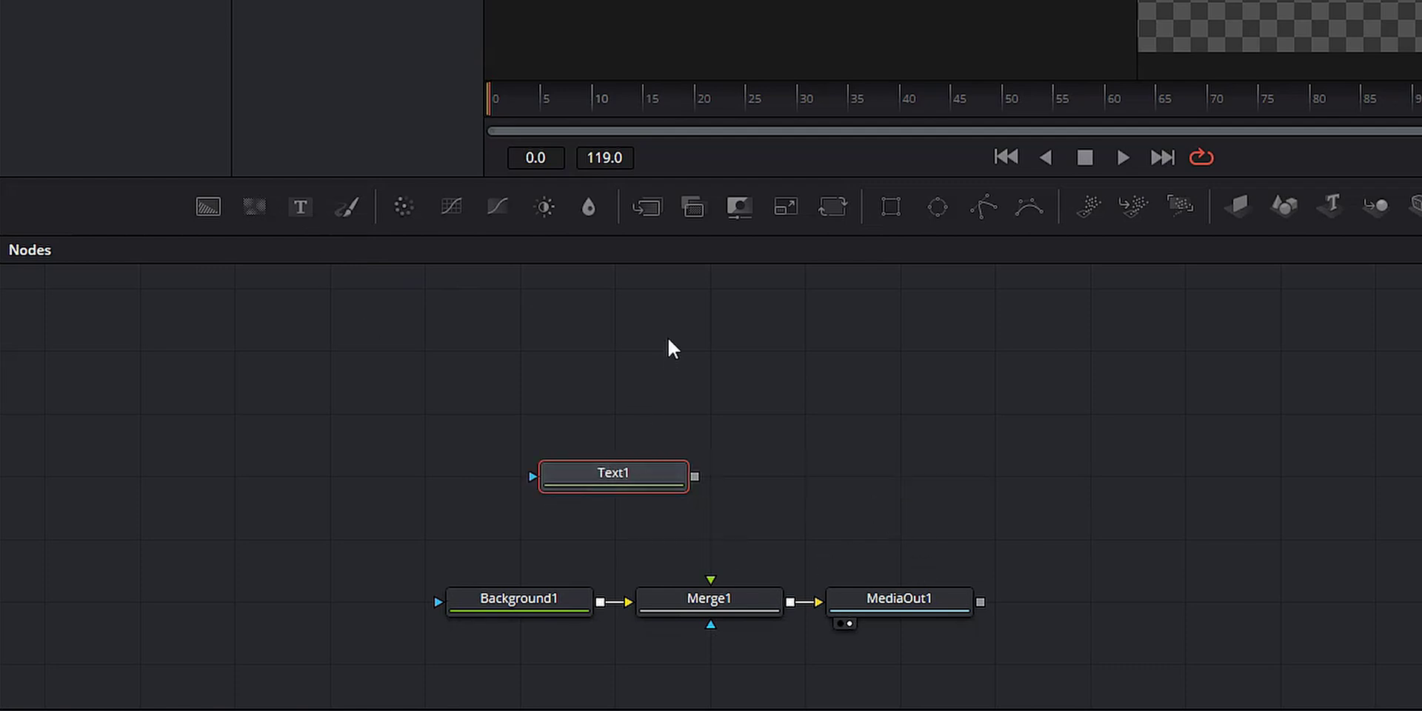
click(833, 208)
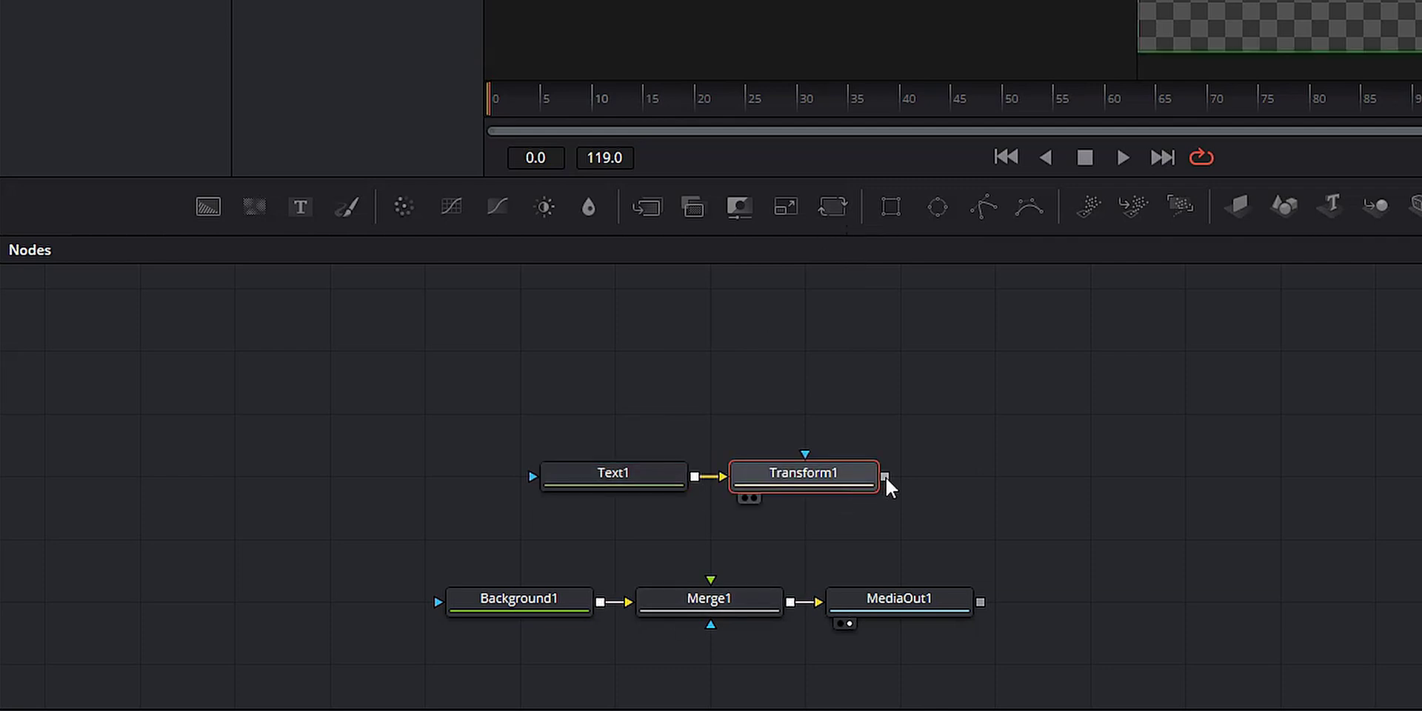
drag(886, 477, 705, 594)
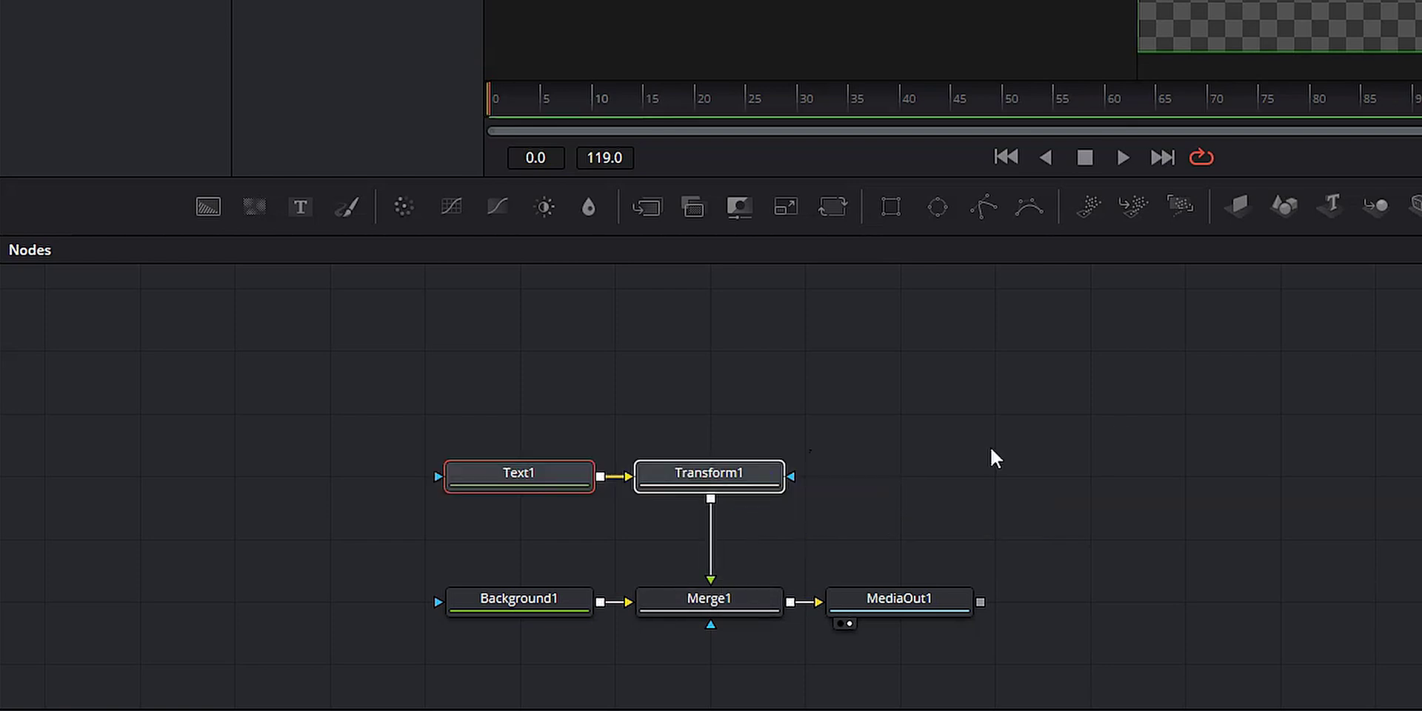
click(990, 452)
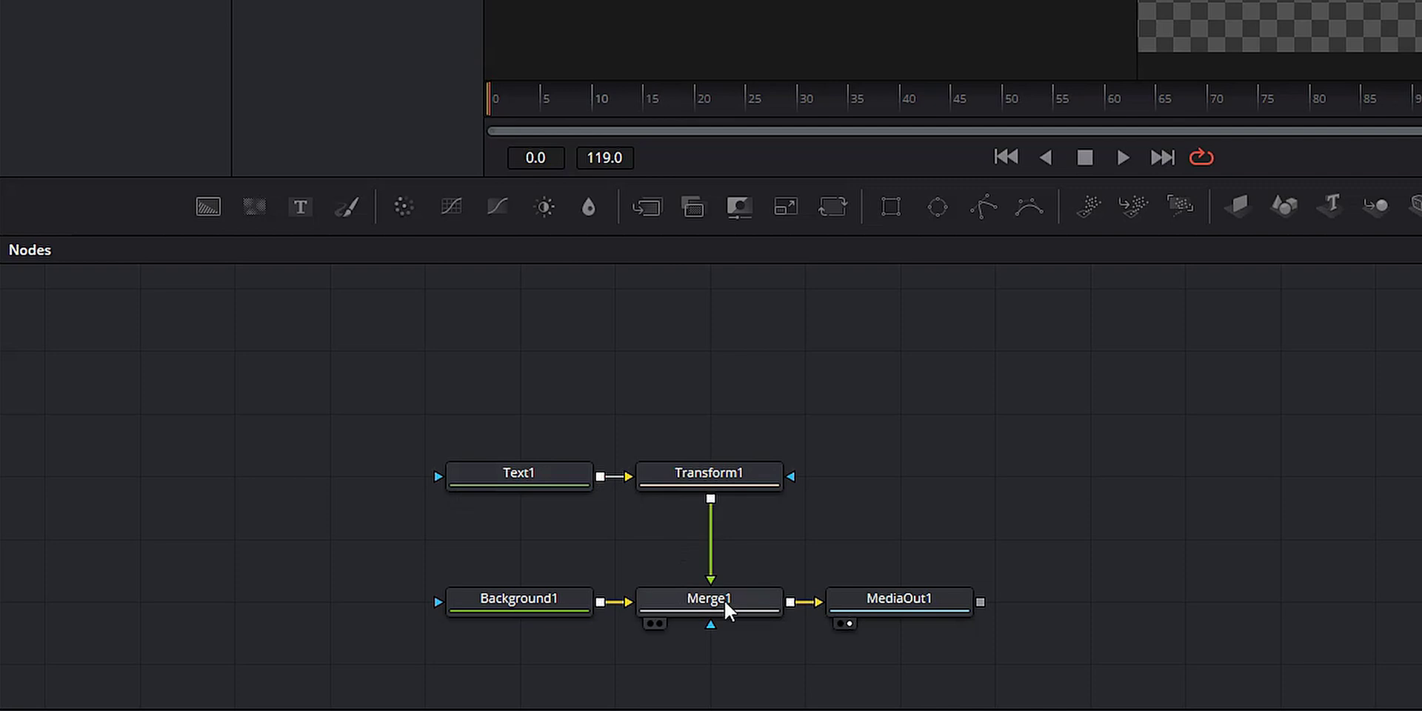
Enter "GLITCH TITLE" as the styled text of the Text1 node
mouse_move(890, 593)
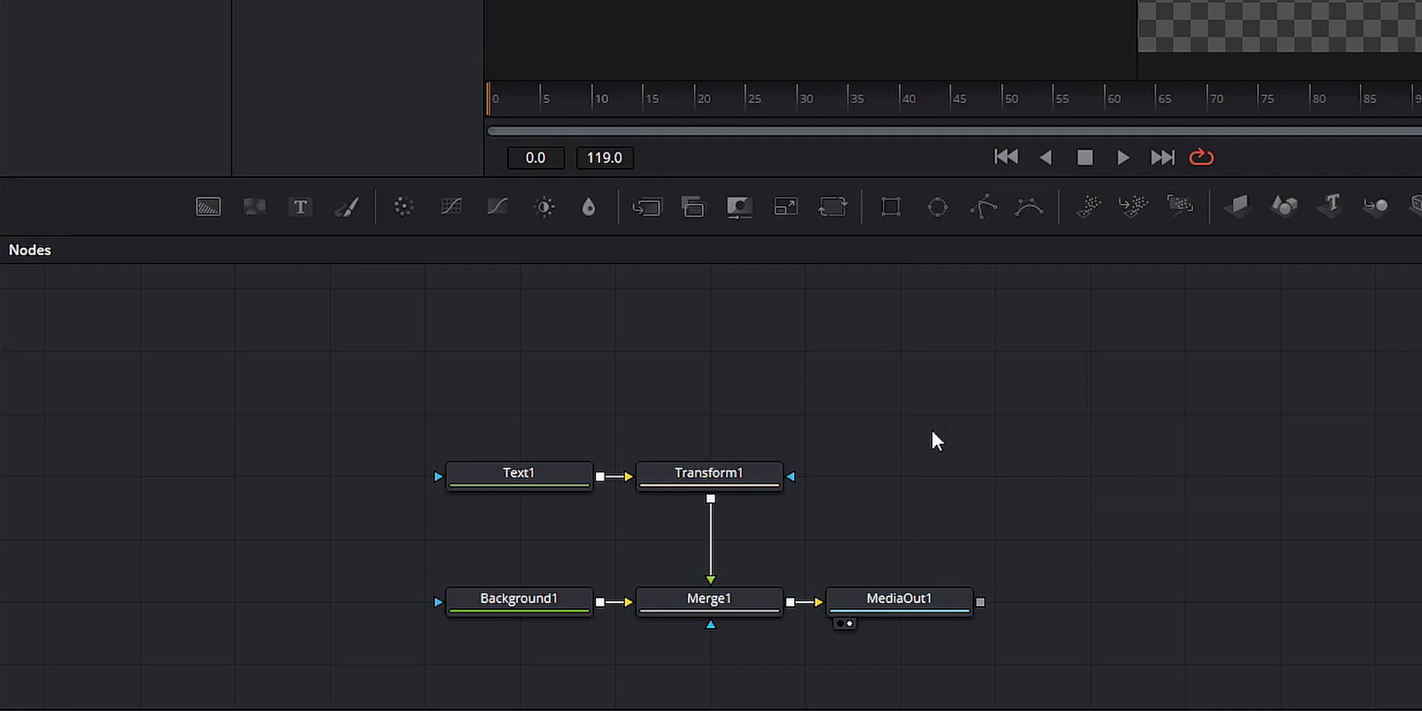
click(533, 468)
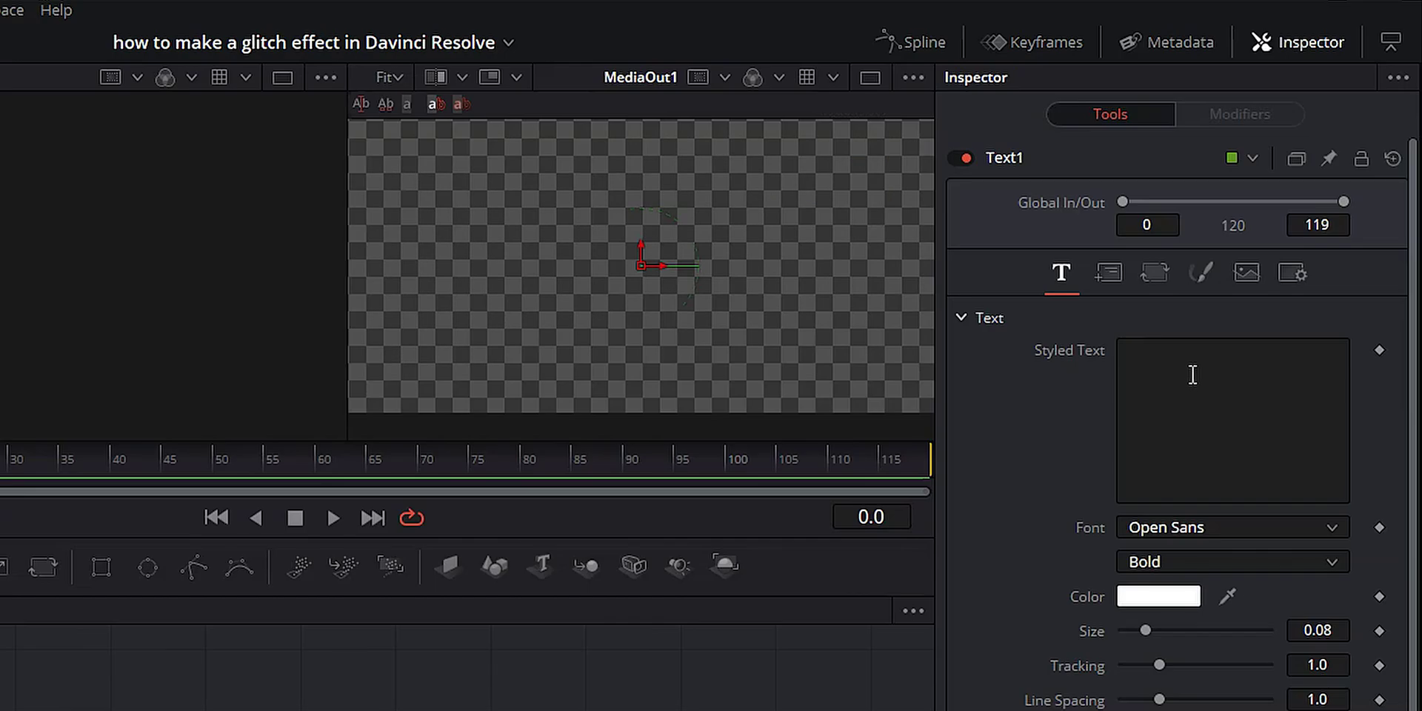
click(1187, 375)
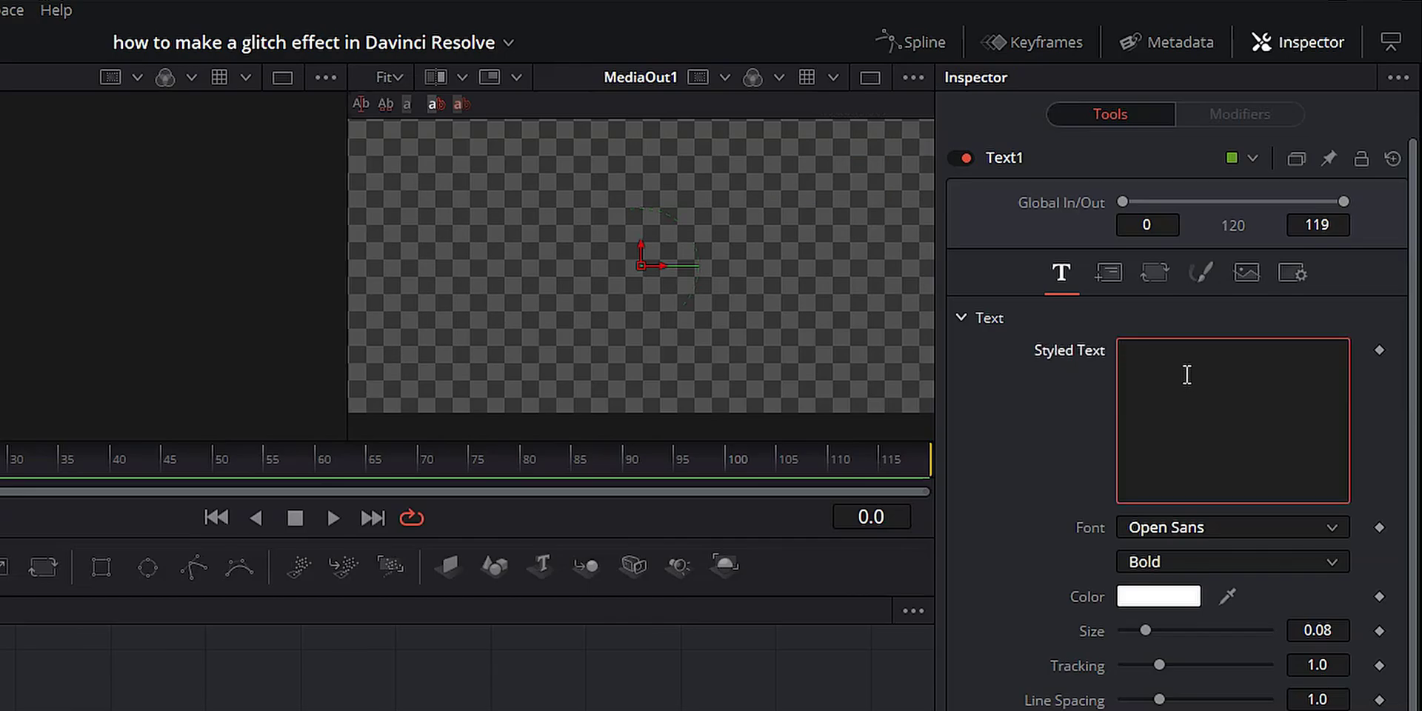
text(GL)
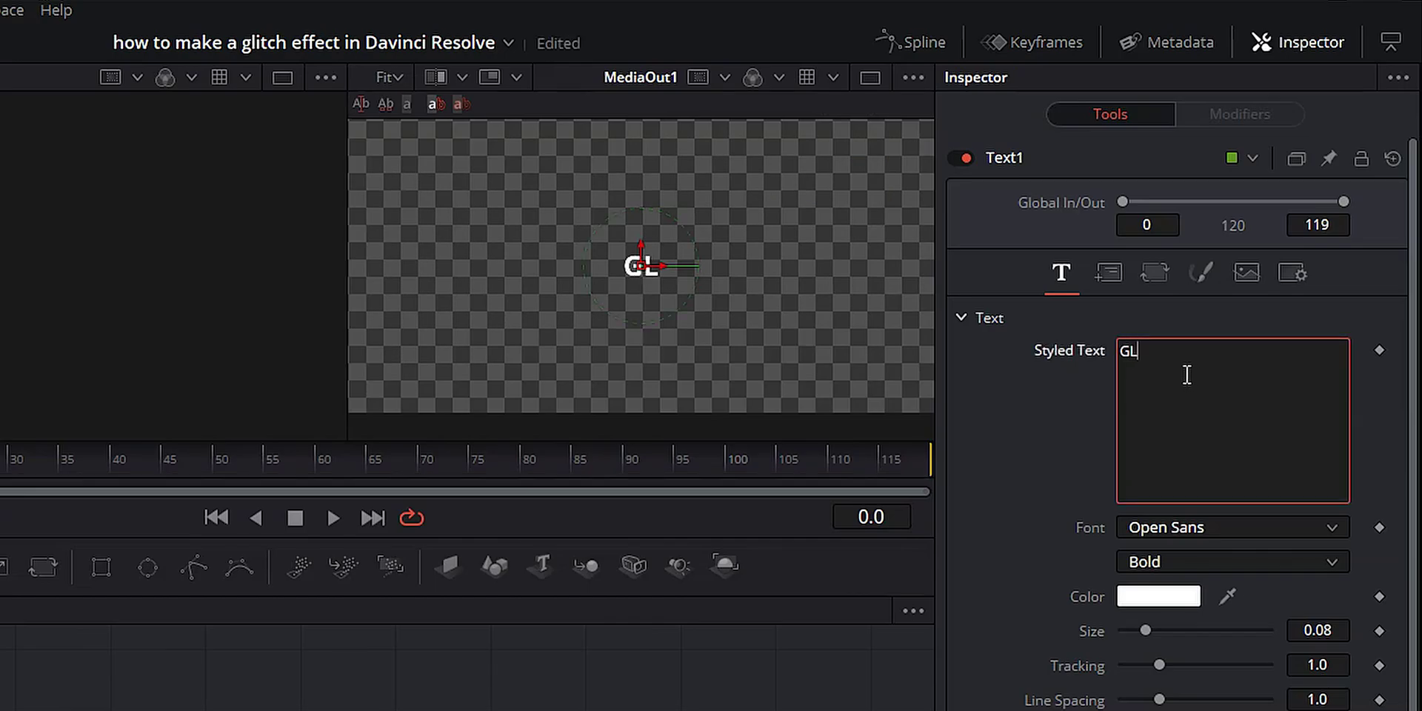
text(ITCH TITLE)
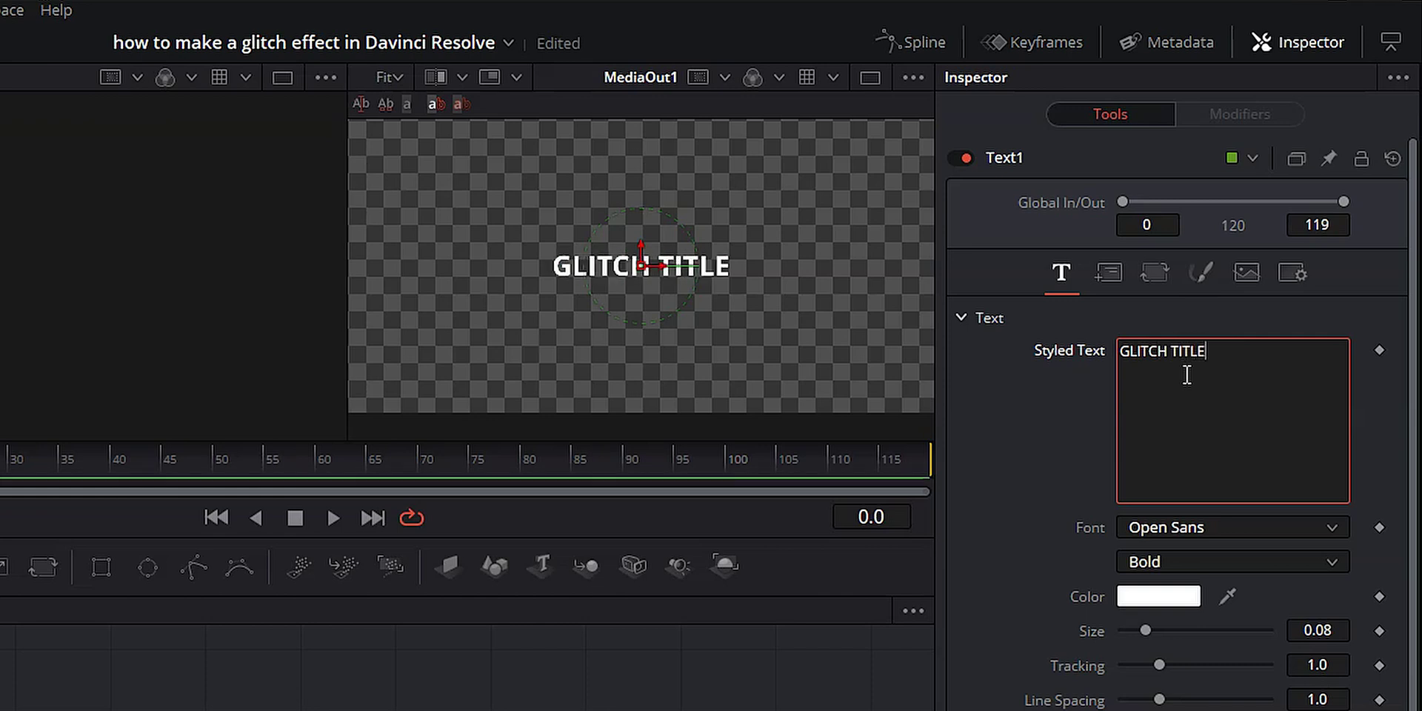
Set the title's font to Gadugi Regular and increase its size and letter tracking
click(1167, 526)
scroll(1233, 665, up, 3)
scroll(1251, 629, up, 1)
scroll(1251, 630, up, 5)
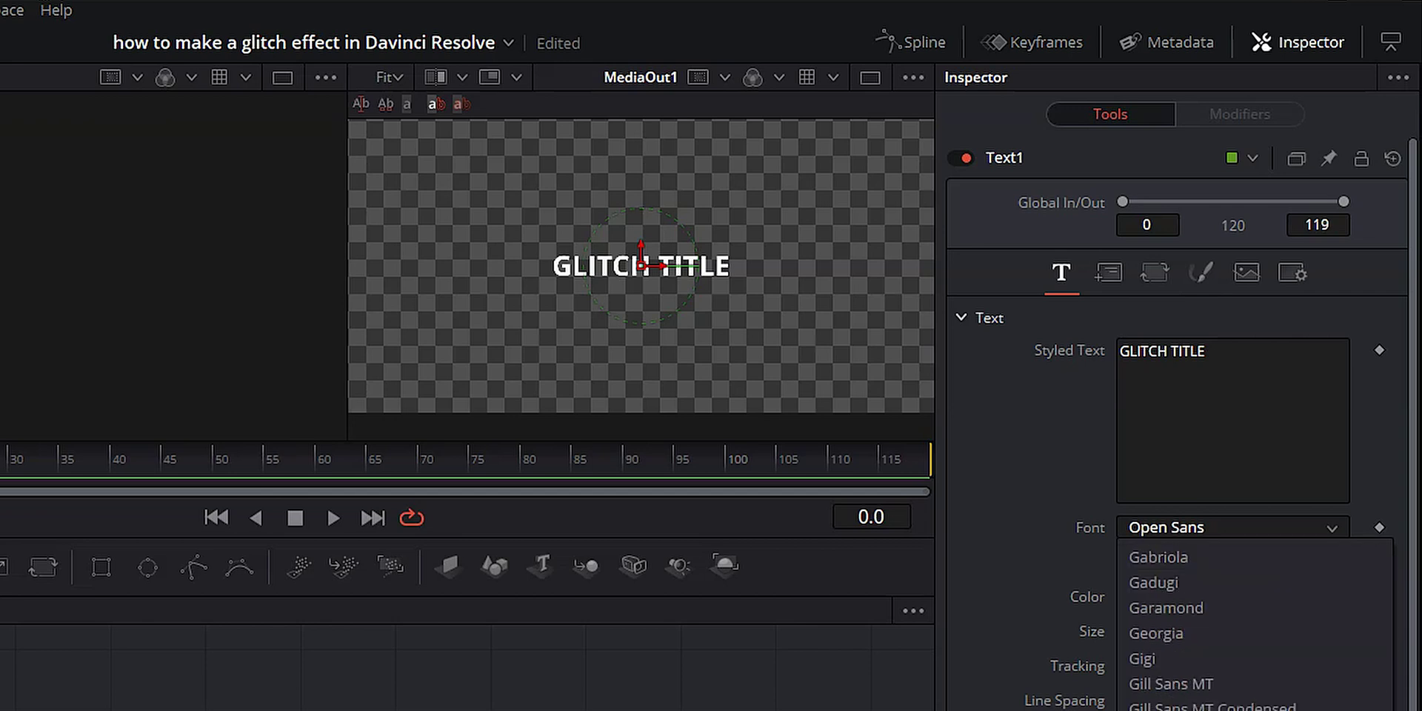
click(1175, 609)
click(1186, 561)
click(1184, 617)
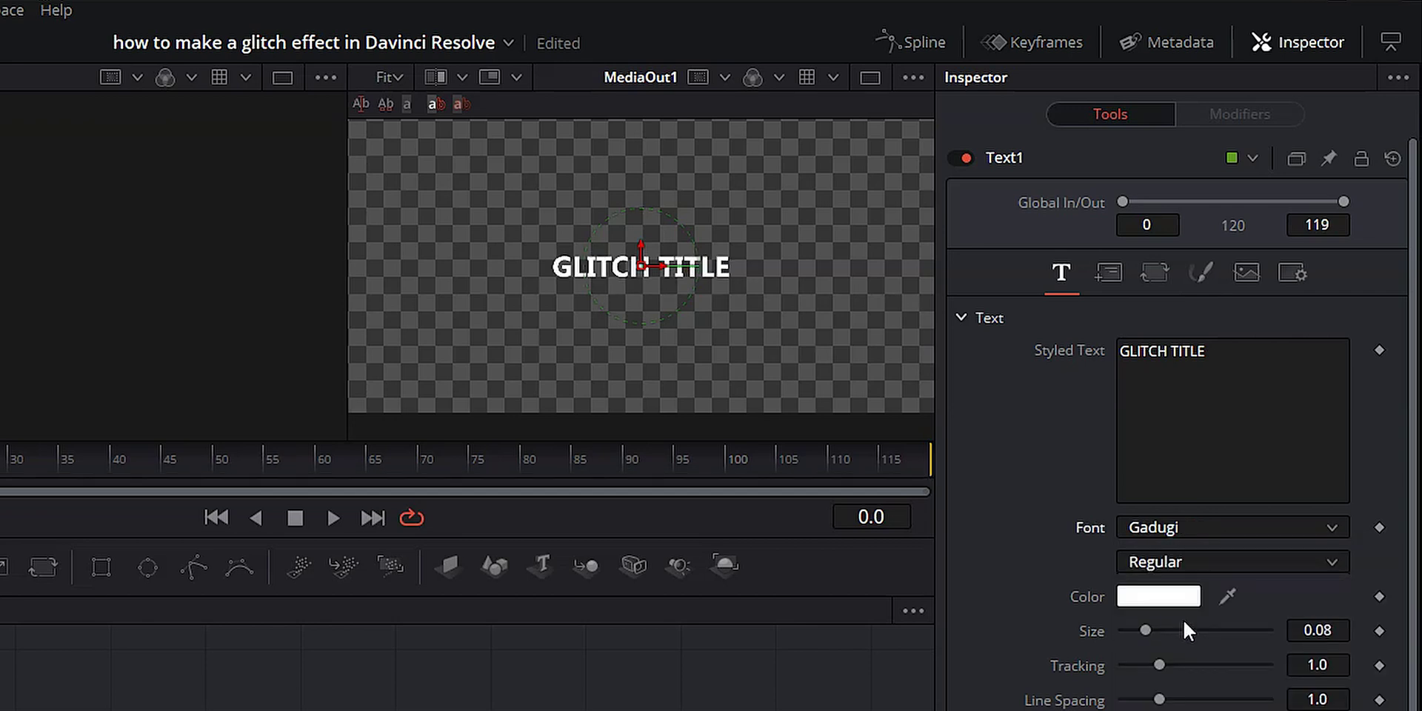
drag(1144, 629, 1165, 662)
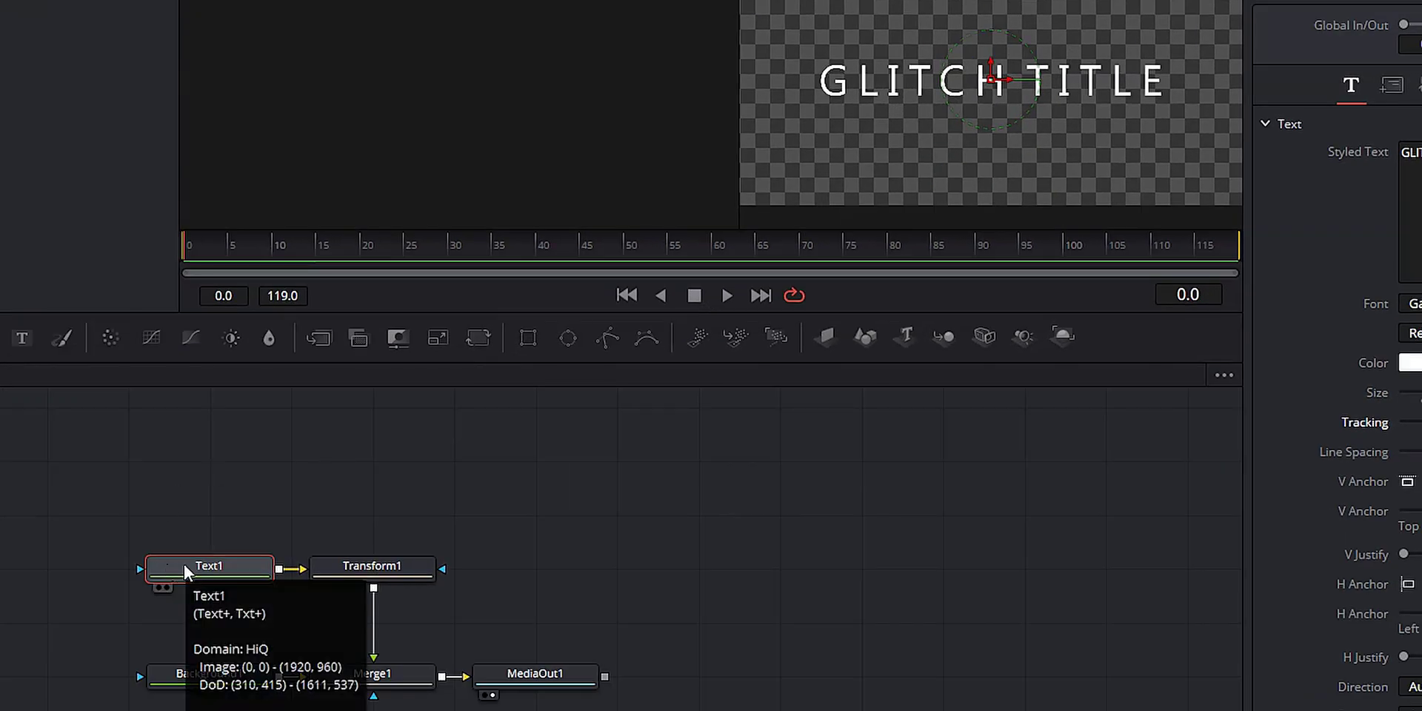
Mask Text1 with a rectangle about 0.252 wide and 0.307 high, positioned over the upper part of the title's first letters
click(524, 339)
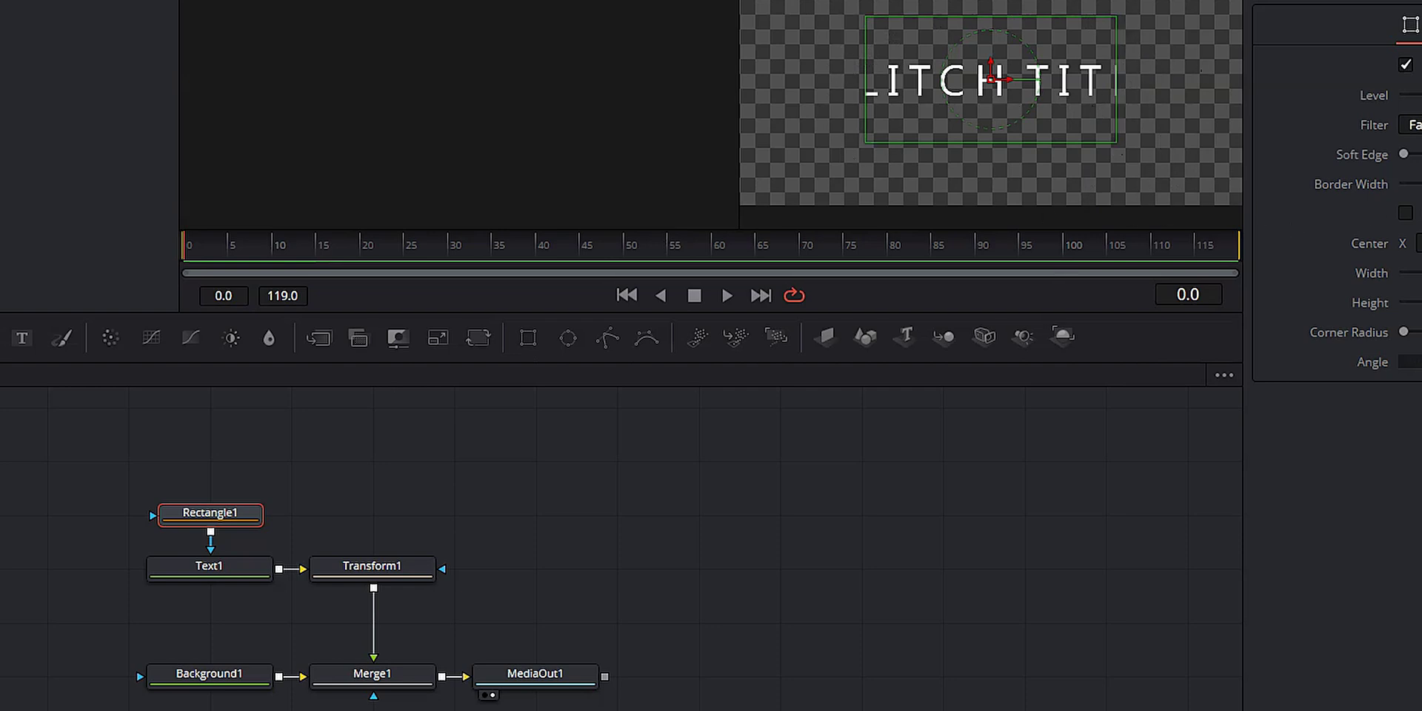
drag(1345, 271, 1203, 297)
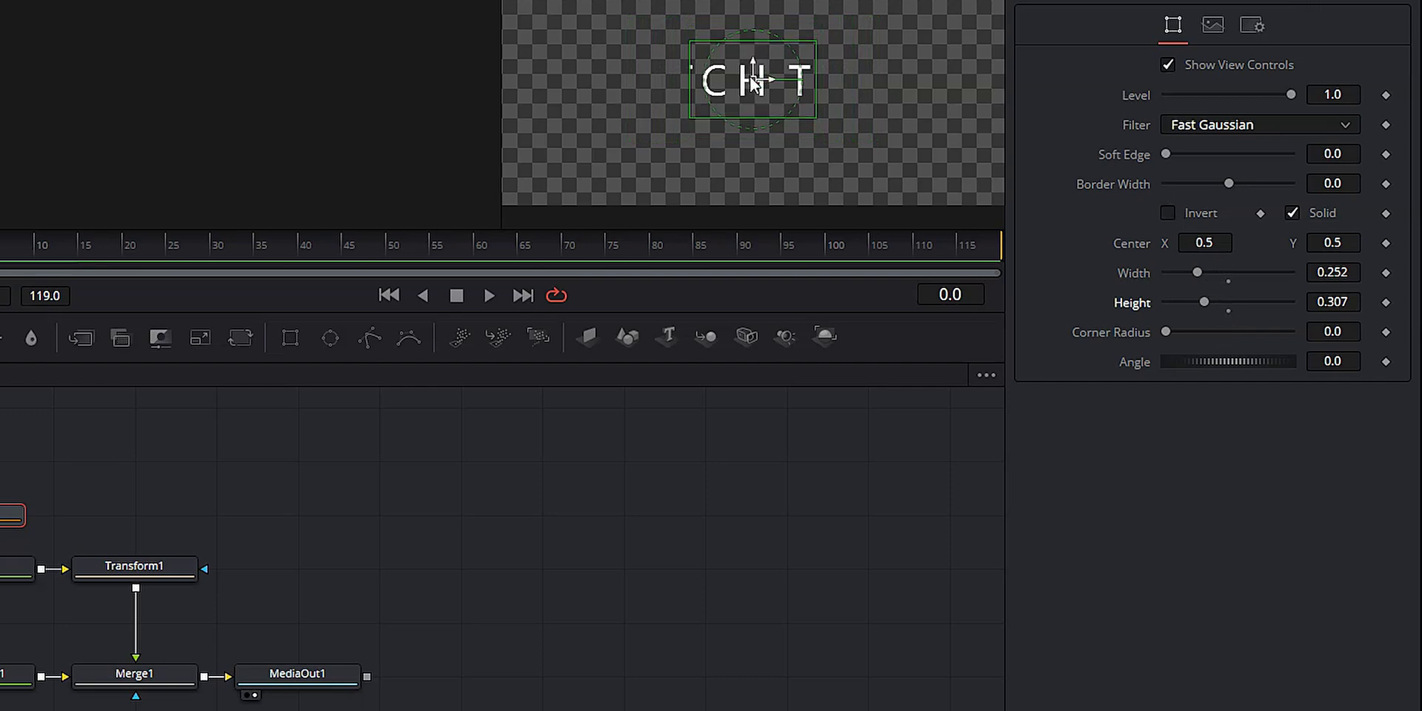
drag(752, 77, 613, 43)
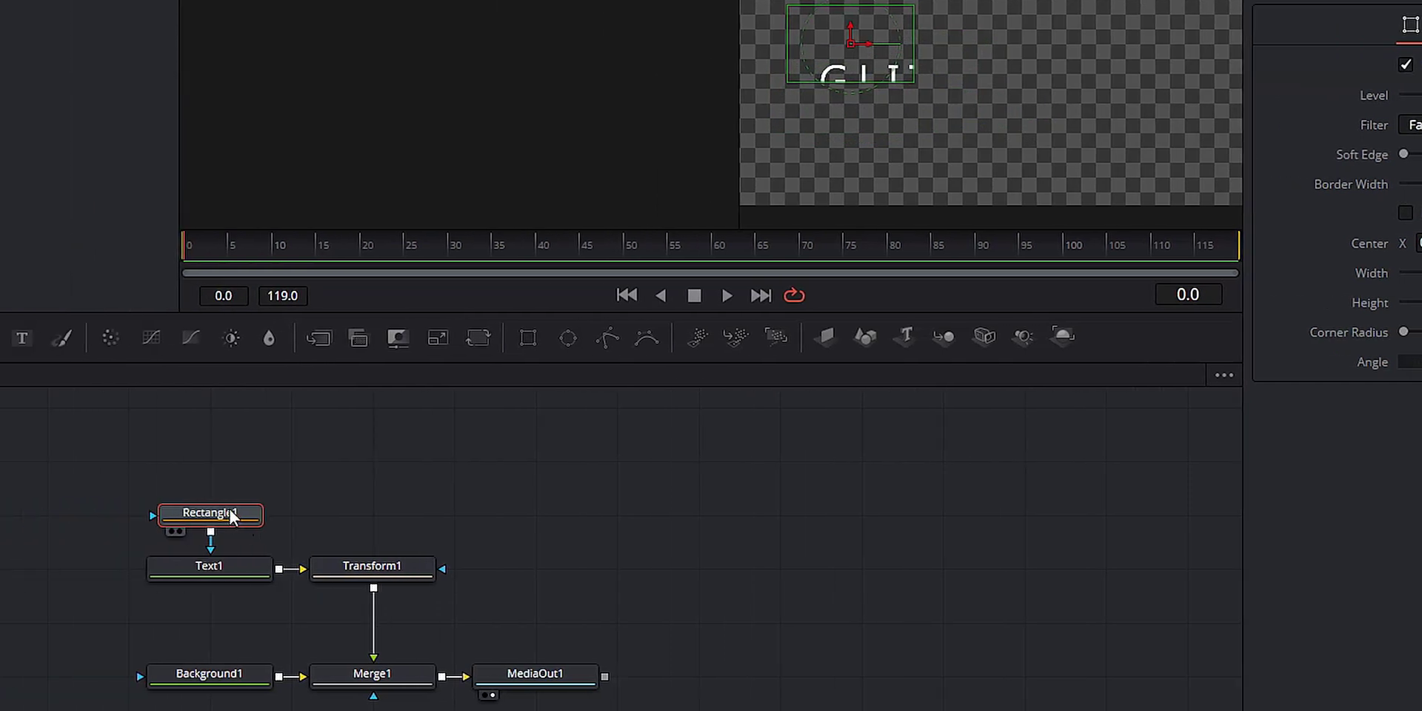
Add two more rectangle masks above Text1, placed over the lower parts of the G, L and the letters just after them
click(524, 335)
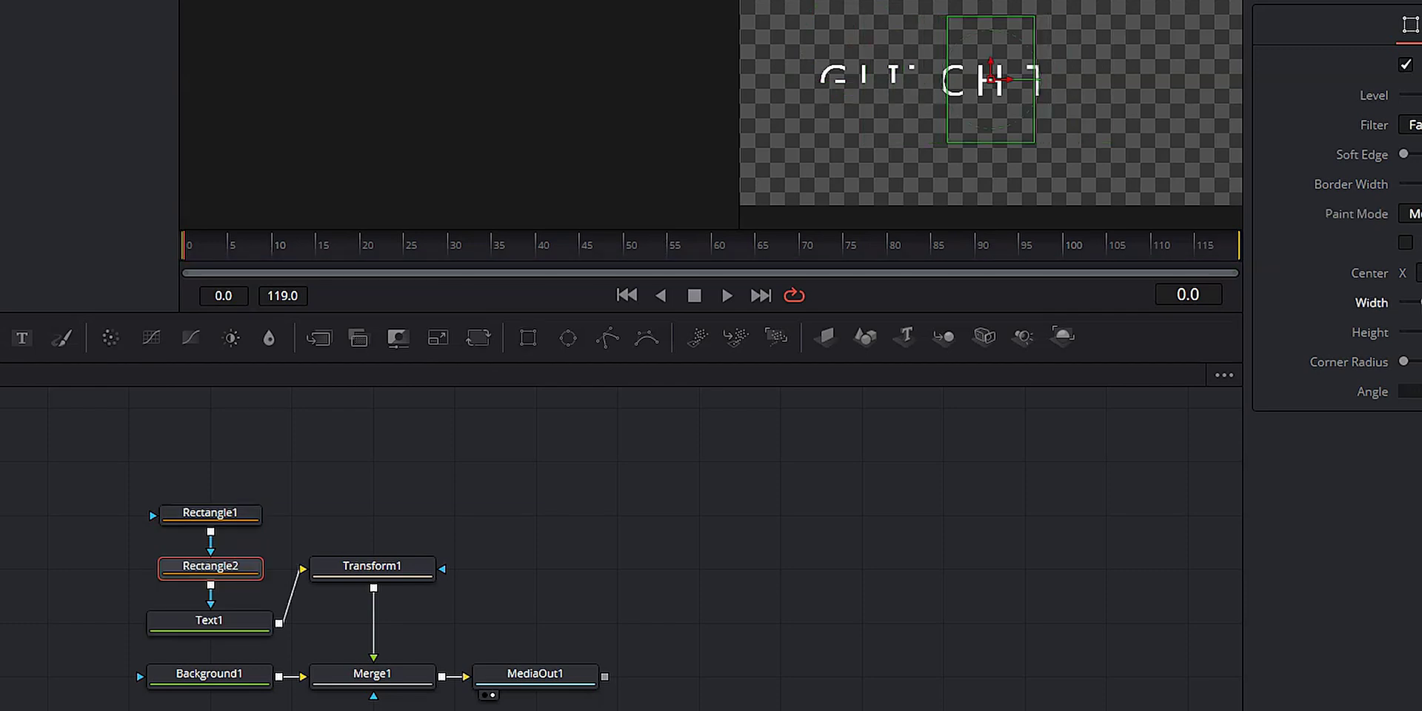
drag(990, 80, 843, 96)
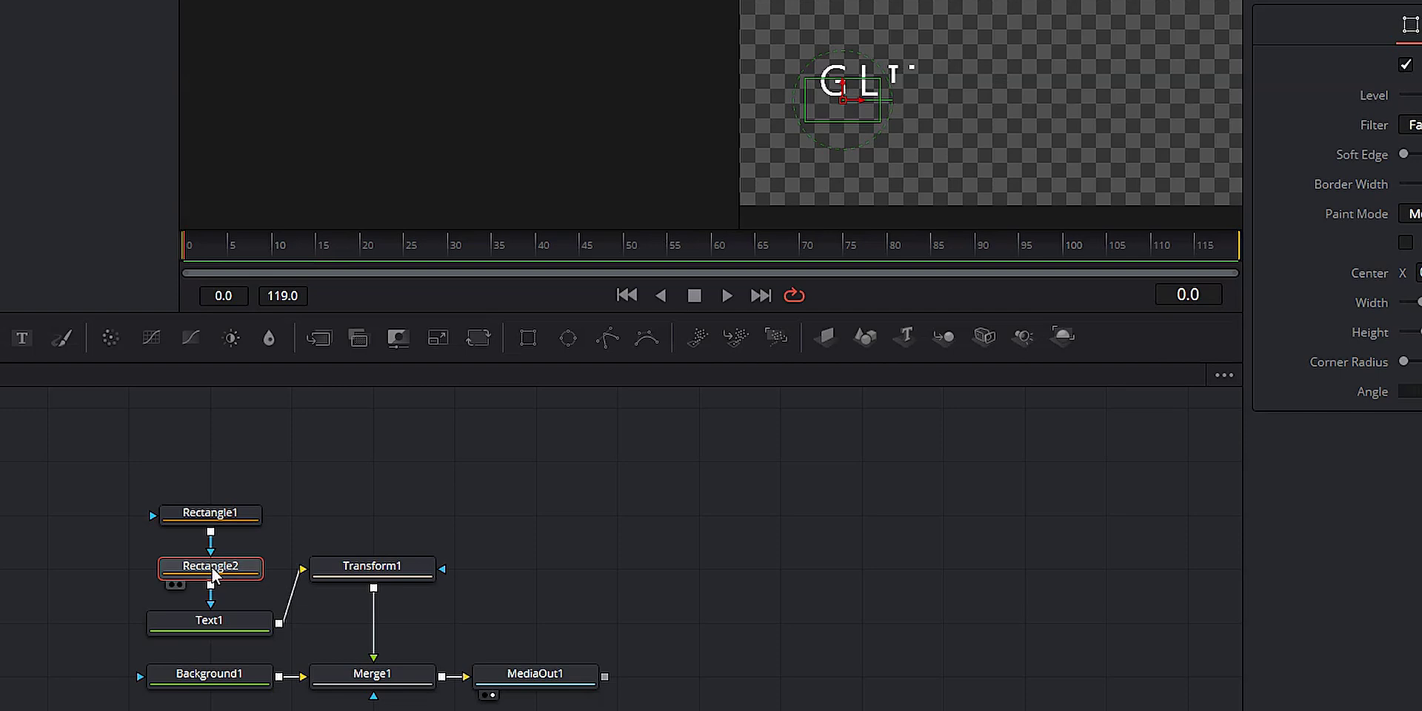
click(528, 337)
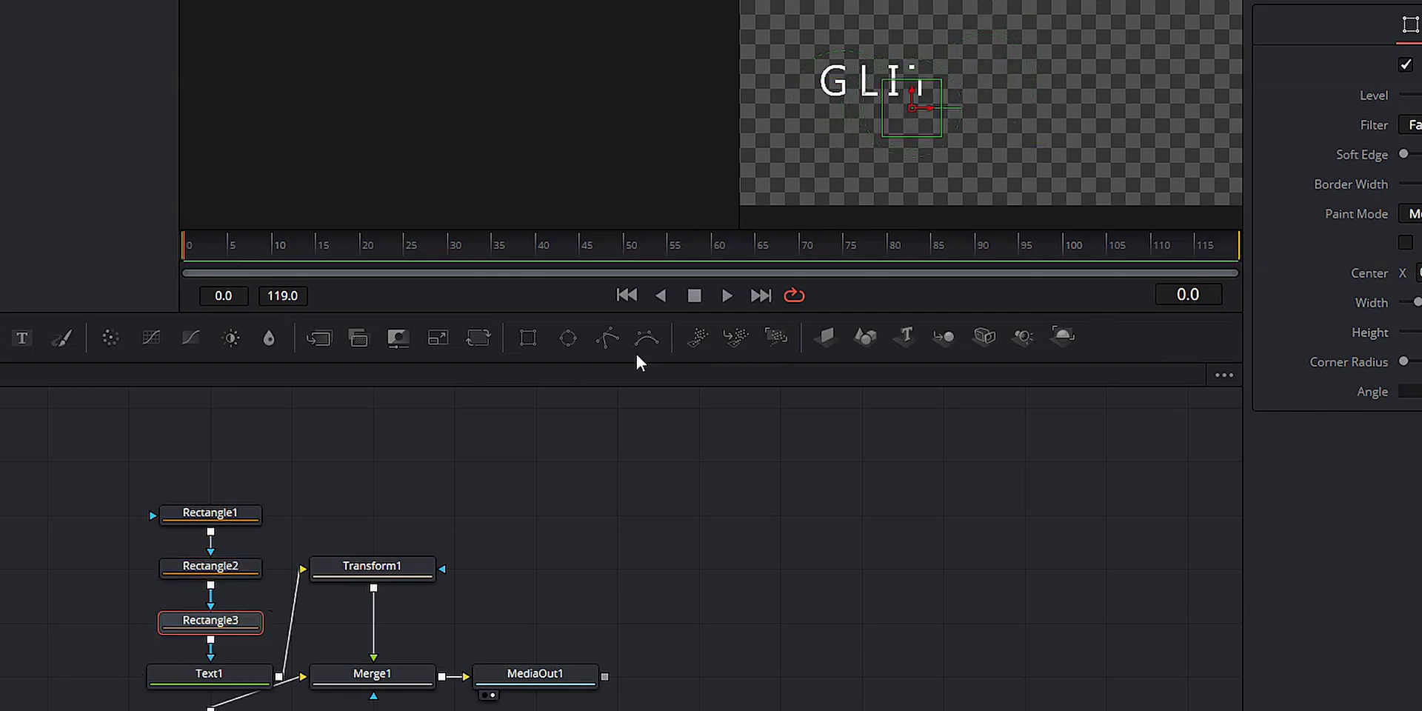
Add a fourth, smaller rectangle mask and place it over the upper part of the T and C in GLITCH
click(526, 332)
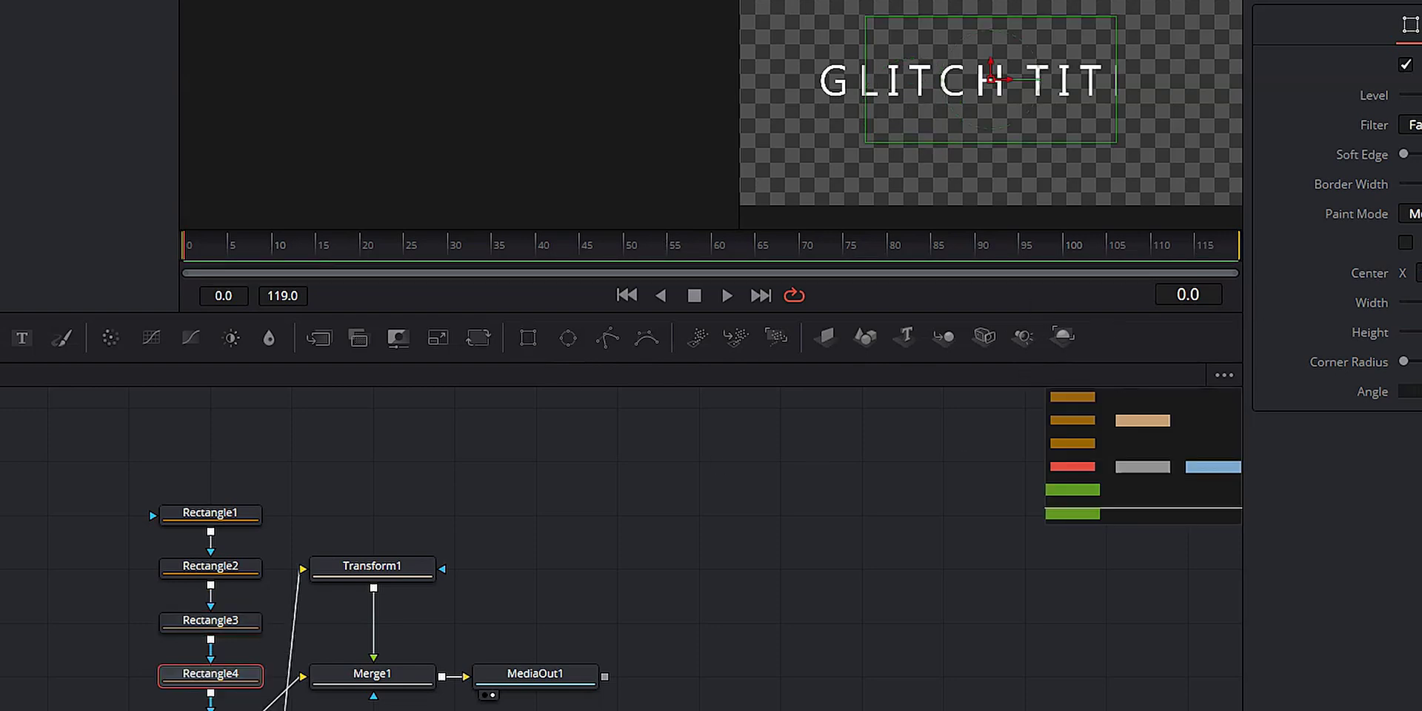
mouse_move(1420, 303)
mouse_down()
mouse_move(1416, 333)
mouse_move(1419, 302)
mouse_up()
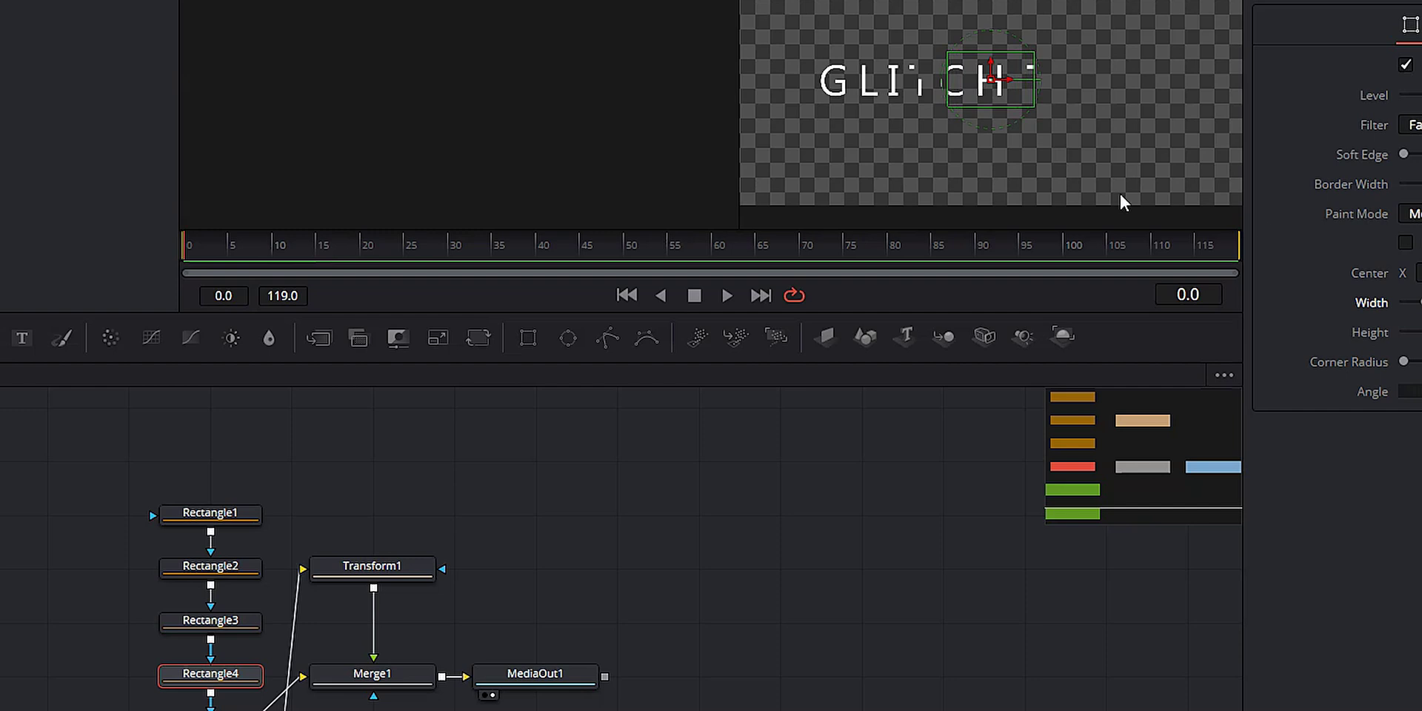
drag(979, 78, 936, 56)
Add a fifth rectangle mask about 0.268 by 0.197 over the lower middle letters and a sixth over the upper start of TITLE
click(528, 337)
click(528, 337)
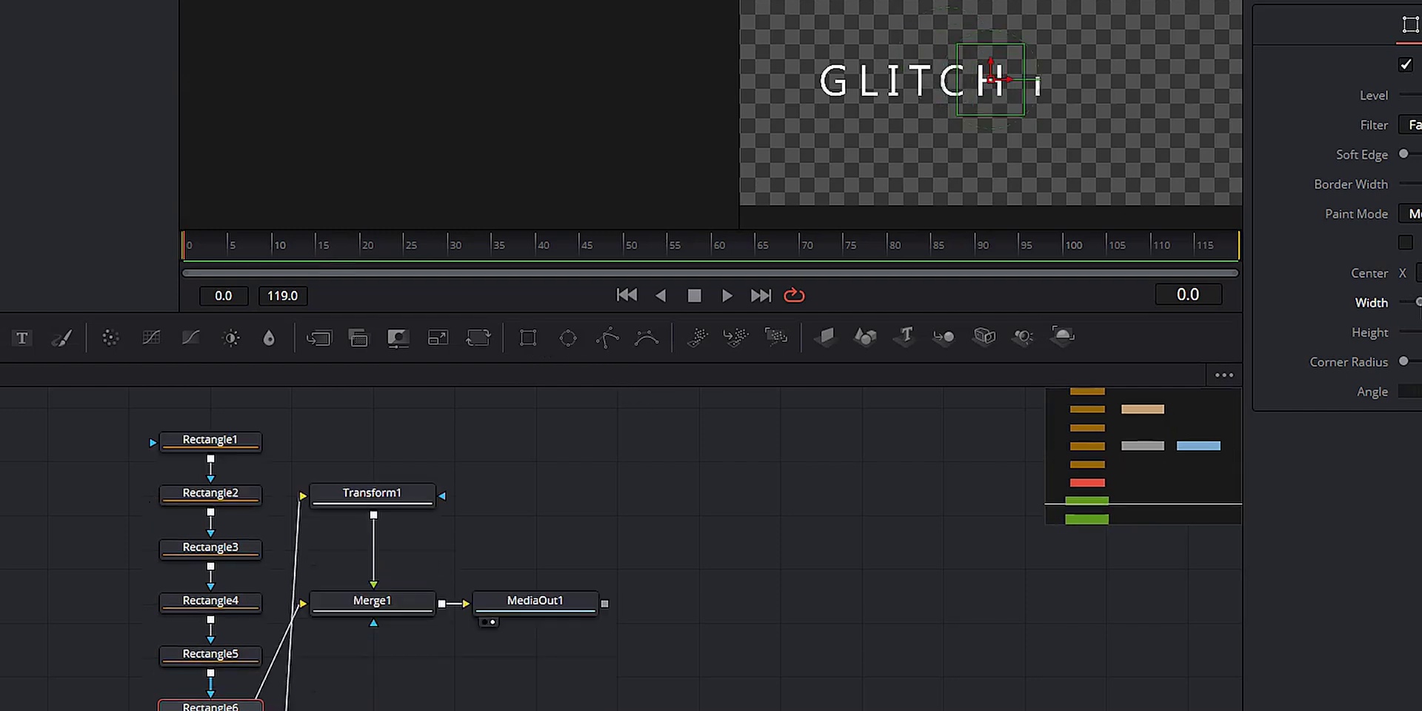
drag(1418, 302, 1413, 302)
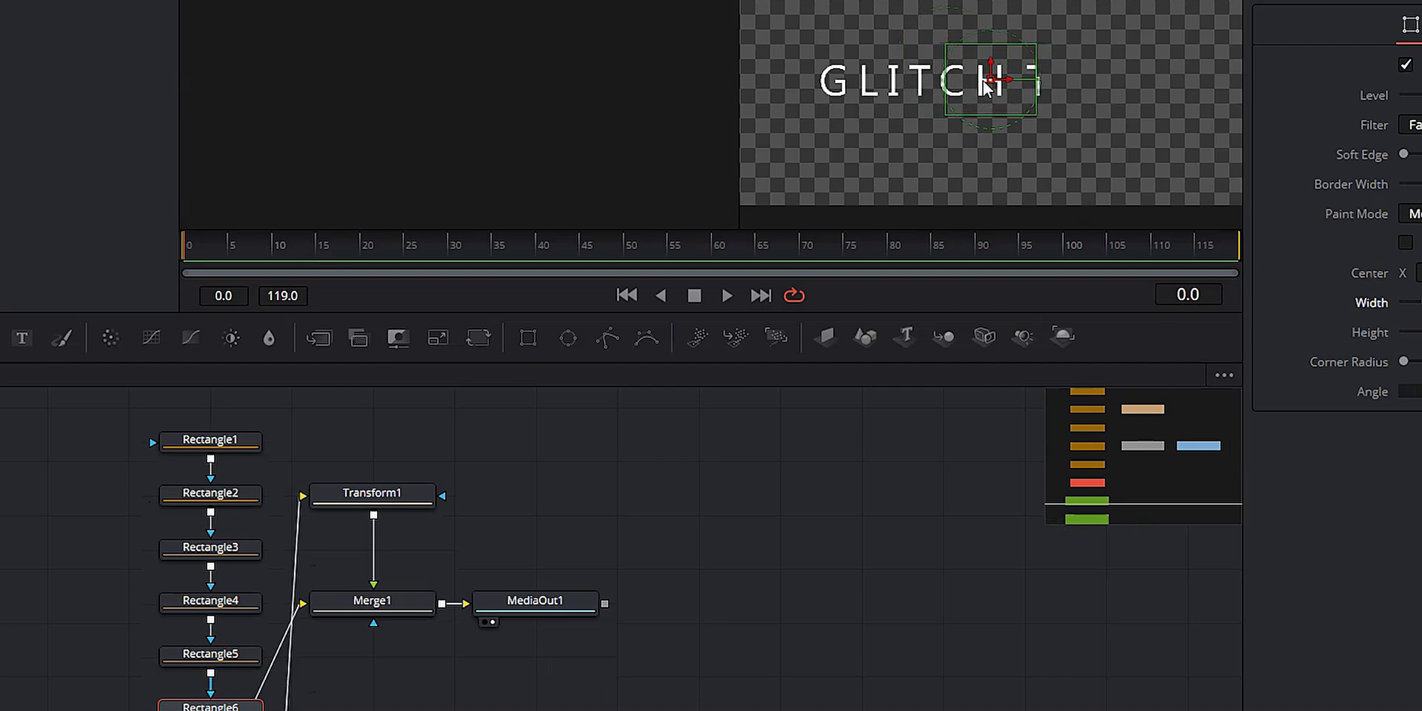
drag(992, 80, 1034, 48)
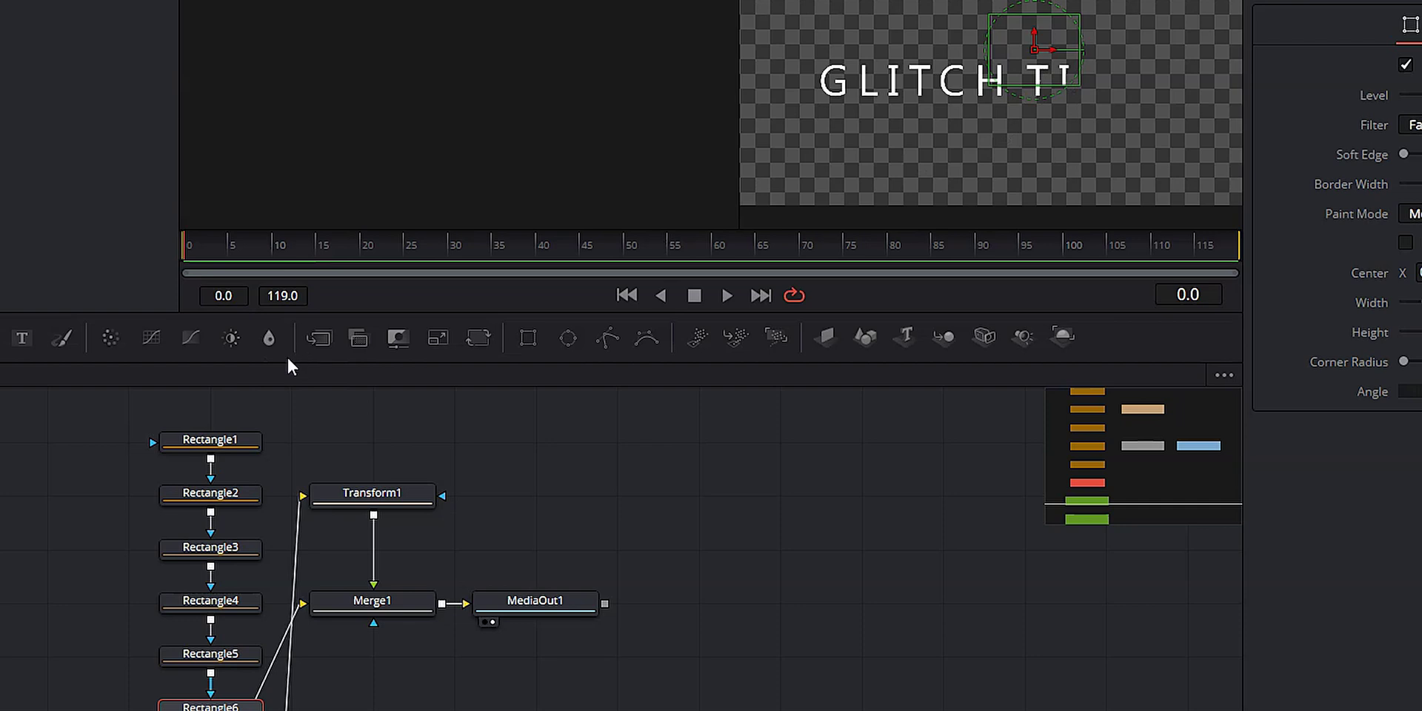
Add a seventh rectangle mask, reduce its width and height, and place it over the lower part of TITLE's middle letters
click(530, 337)
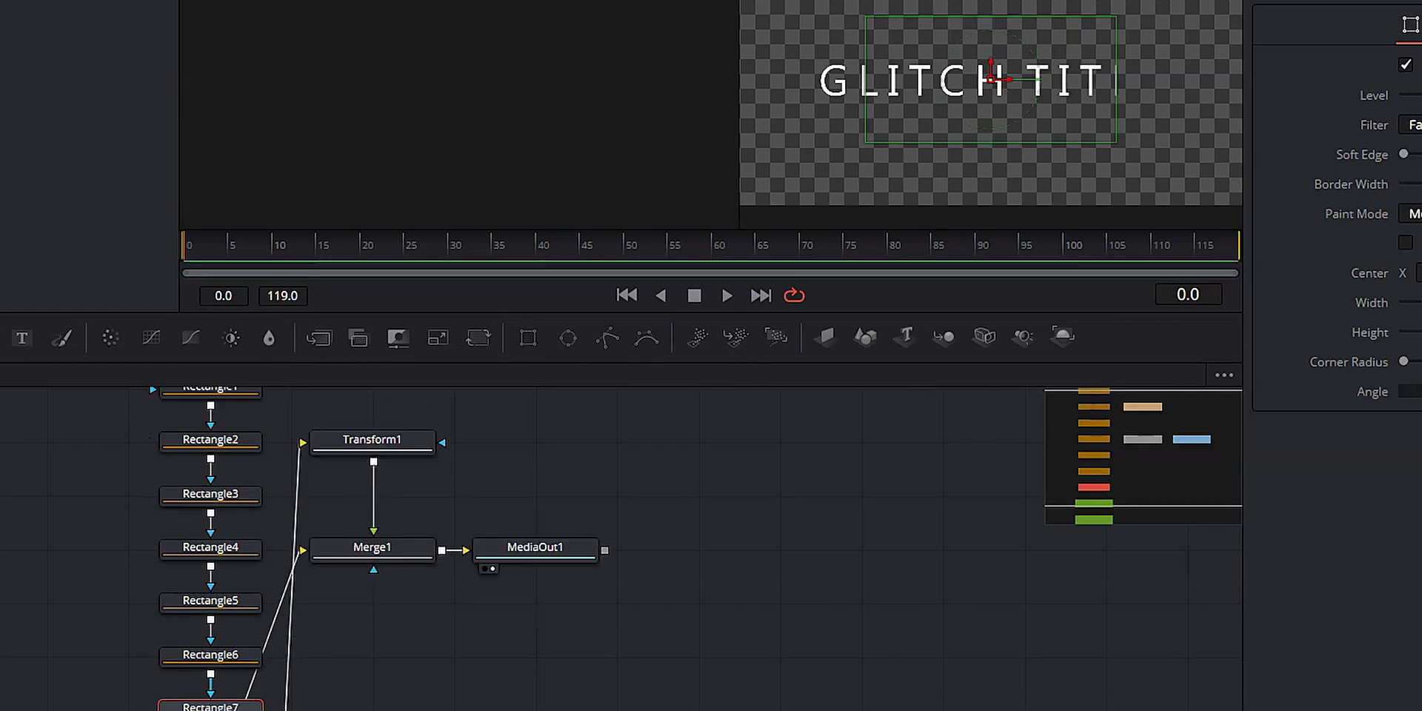
drag(1420, 302, 1418, 332)
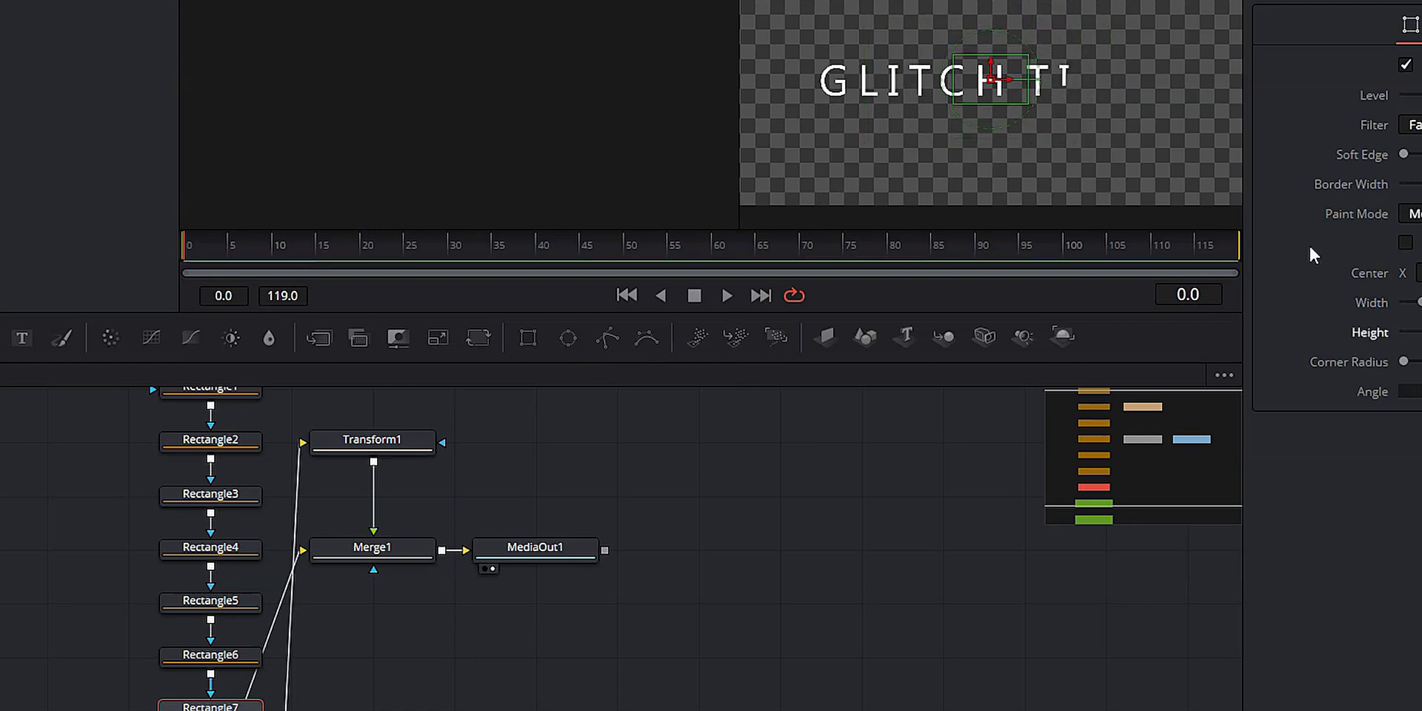
drag(992, 92, 1086, 101)
Add an eighth rectangle mask and a ninth about 0.236 by 0.244 to uncover the remaining parts of TITLE's last letters
key(ctrl+v)
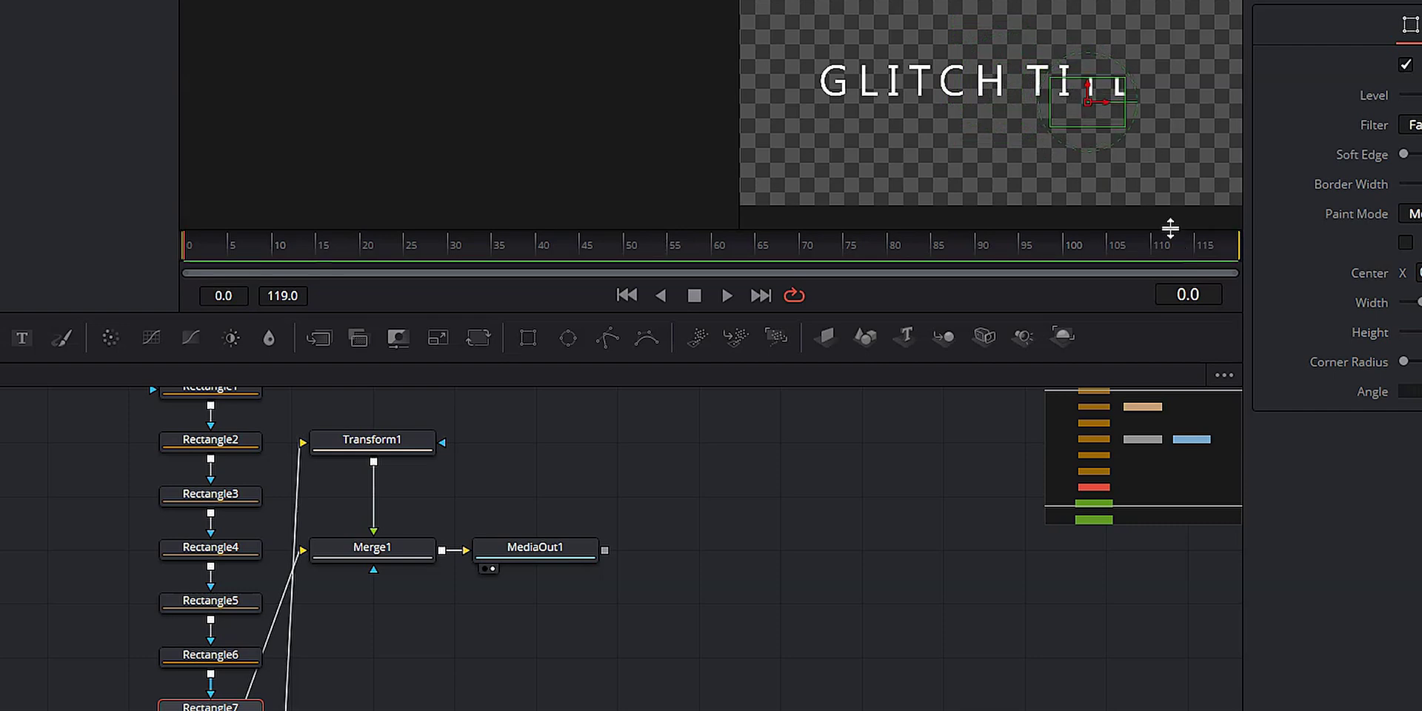
scroll(260, 375, down, 1)
drag(1418, 331, 1420, 310)
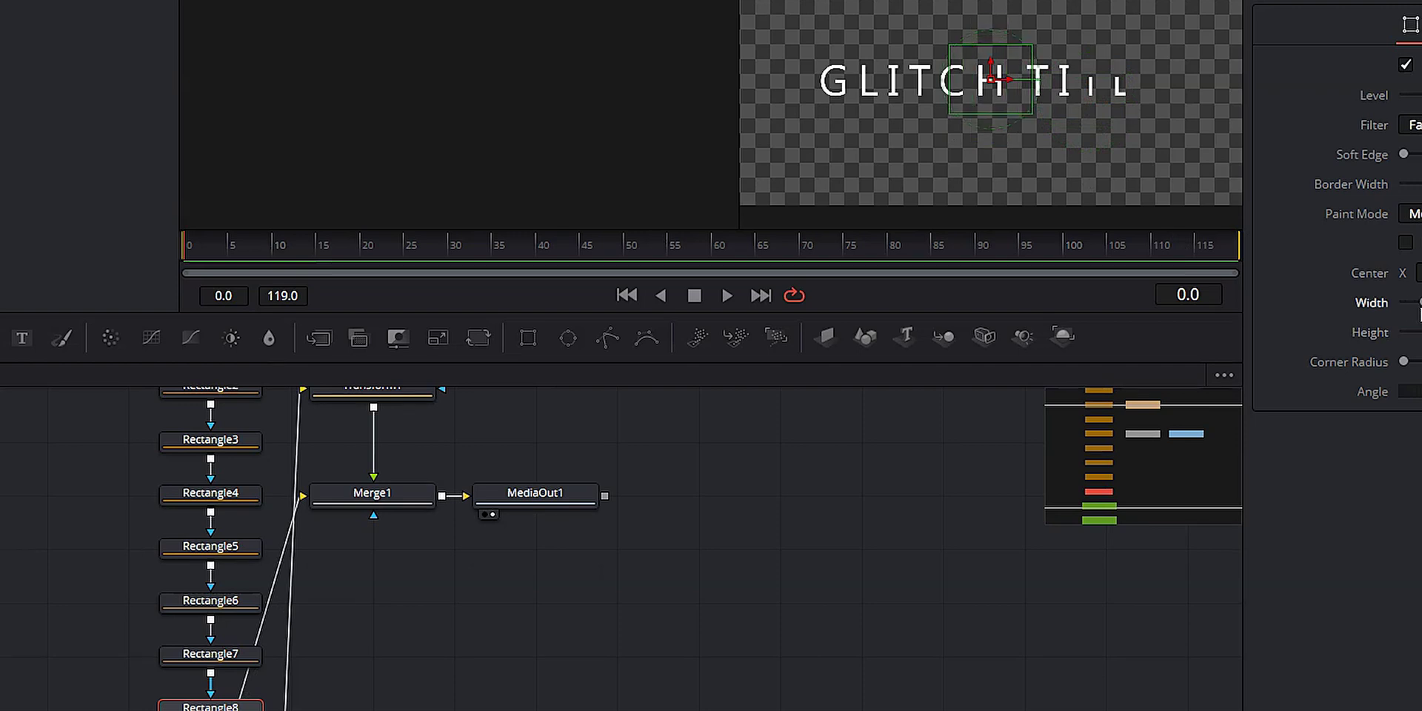
click(527, 338)
drag(1417, 303, 1411, 332)
drag(991, 78, 1131, 108)
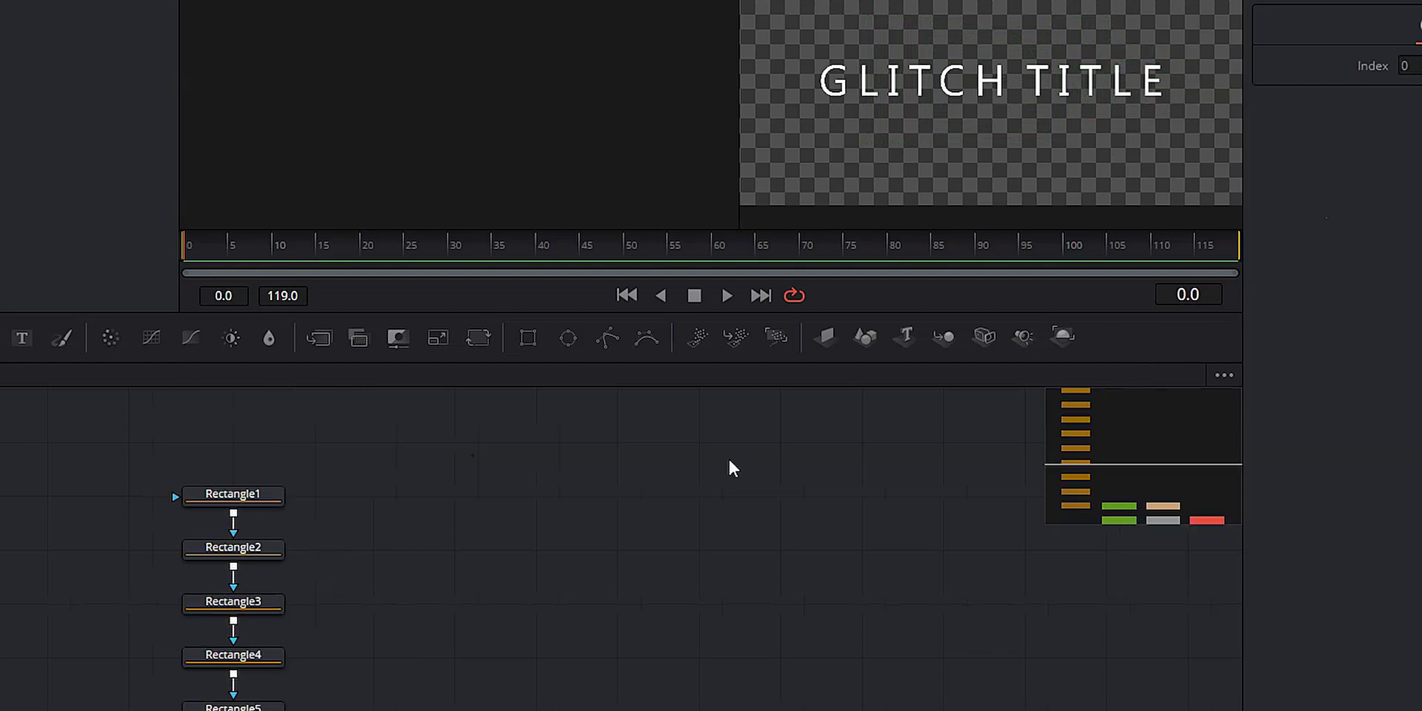
Keyframe Transform1's Size at 1.0 on frame 0 and 1.32 at frame 119
scroll(727, 456, down, 5)
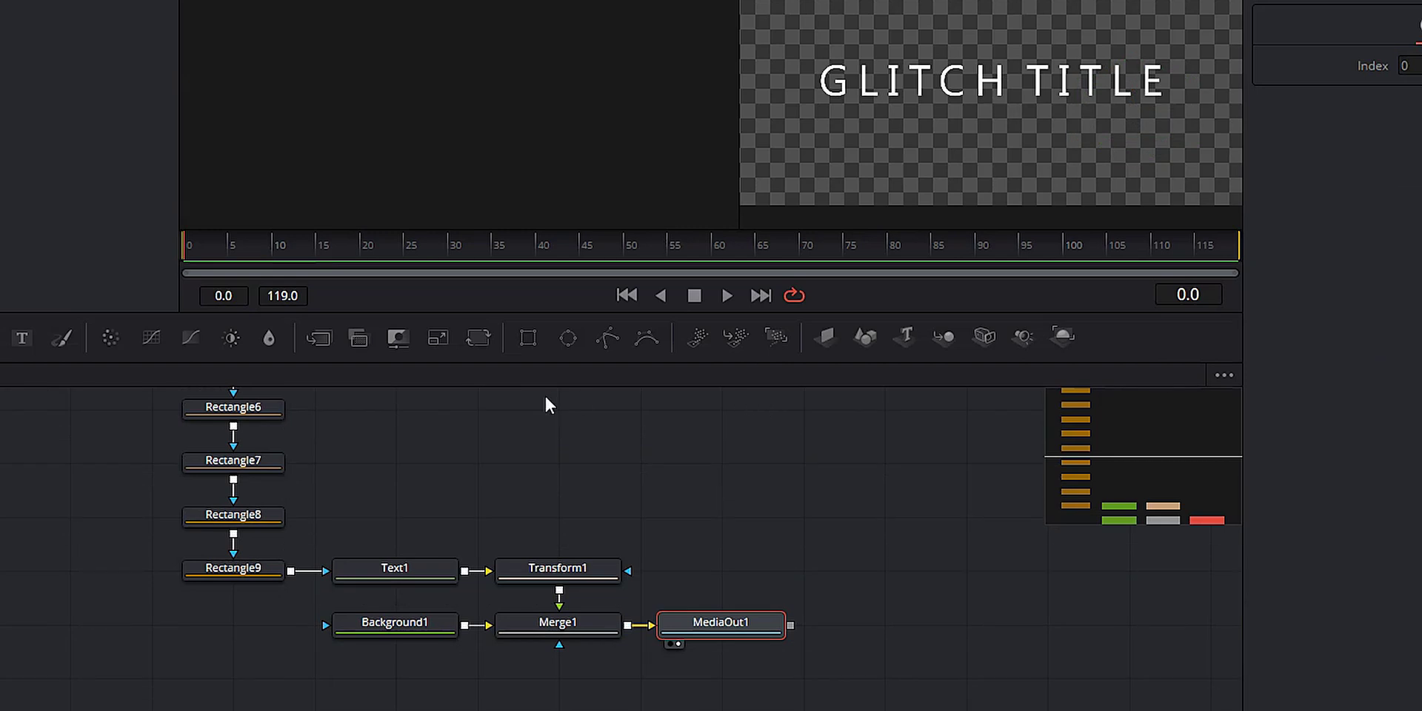
click(582, 573)
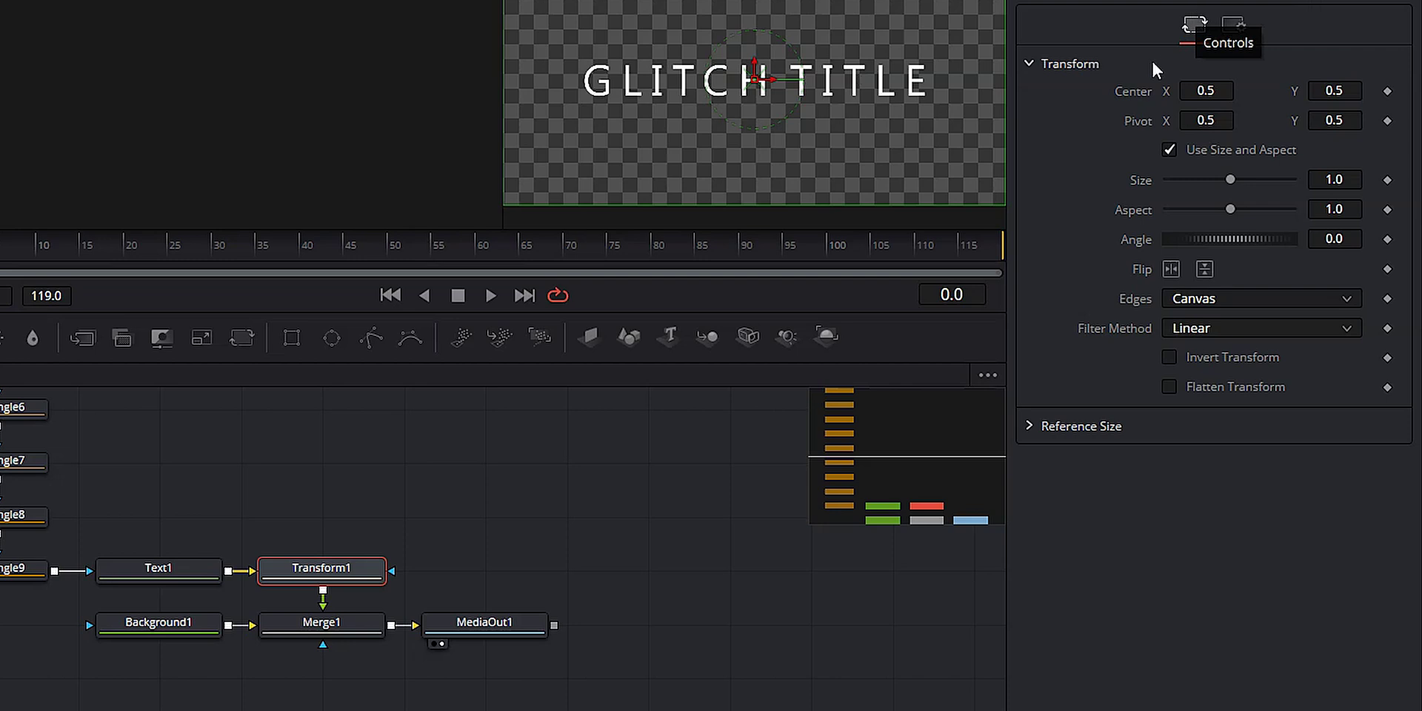
click(1388, 180)
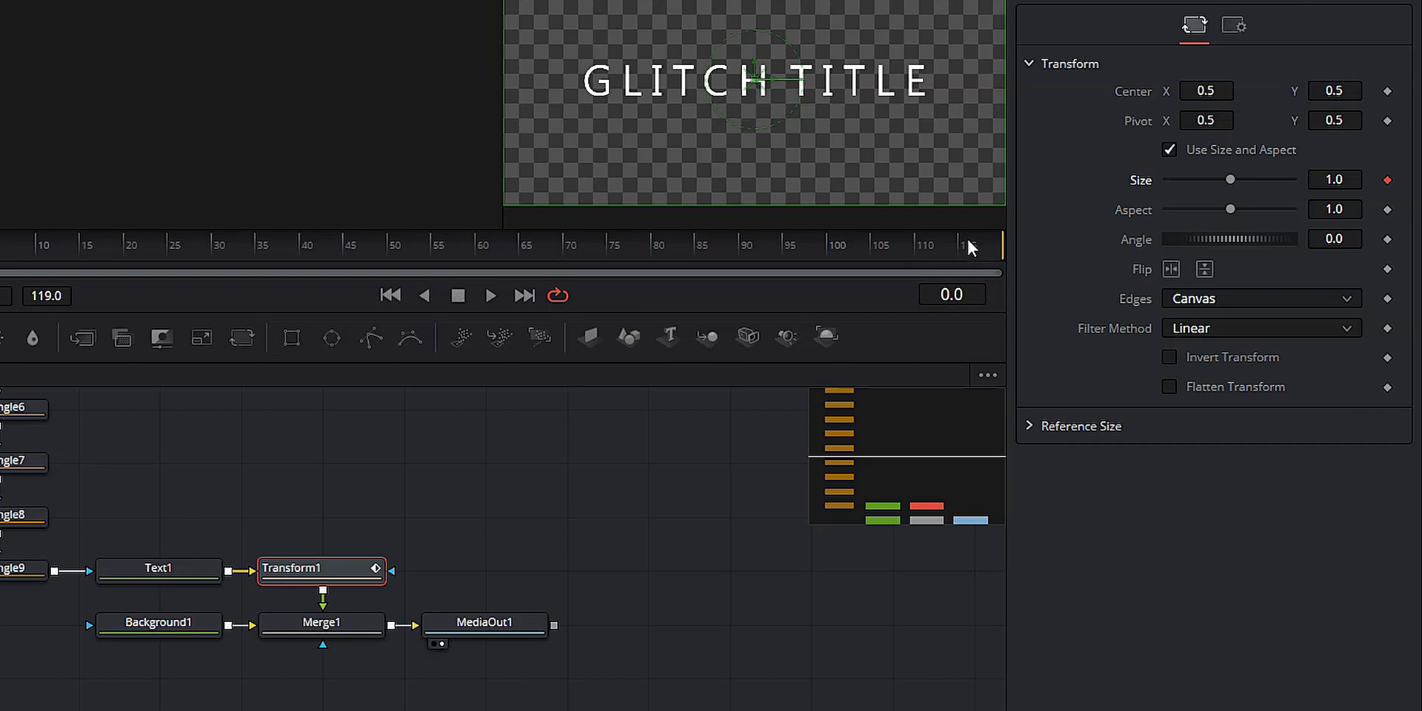
click(989, 237)
key(Right)
drag(1230, 180, 1236, 179)
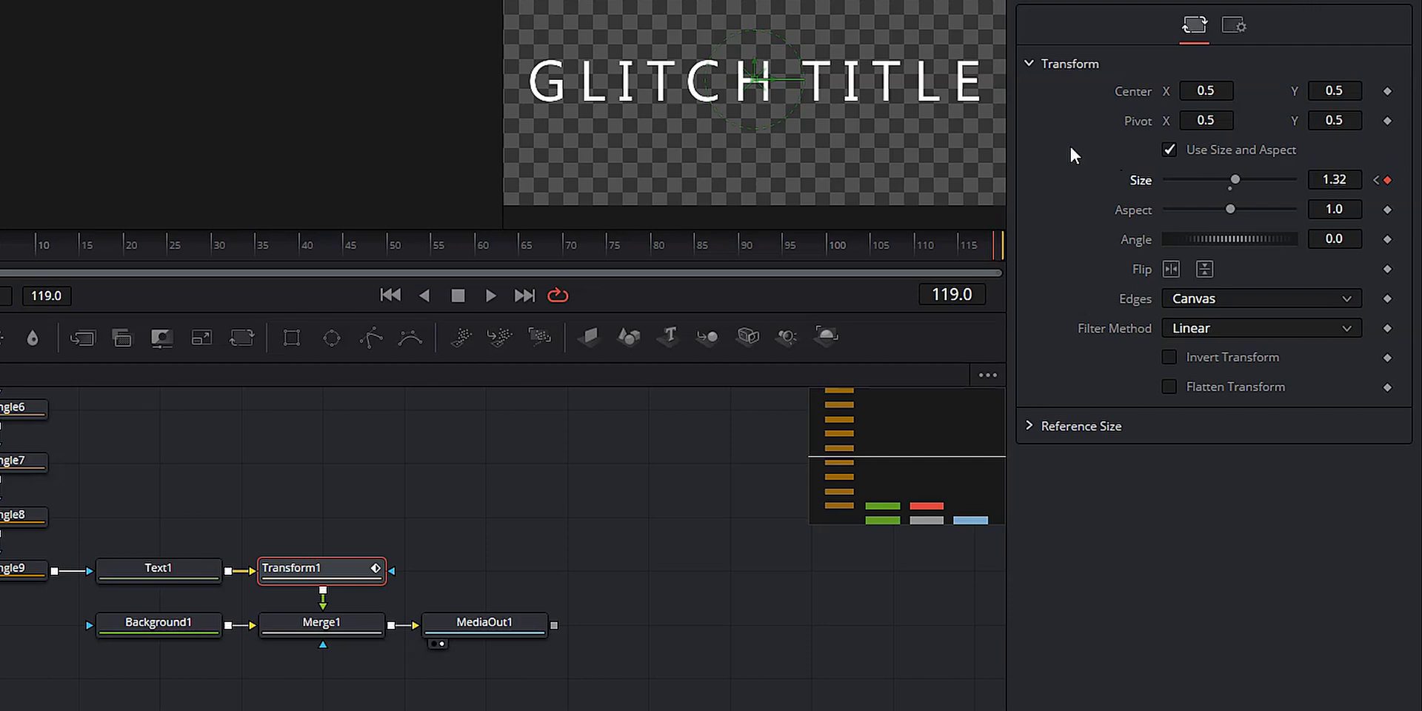
Keyframe Transform1's Size at 1 on frame 10
click(20, 238)
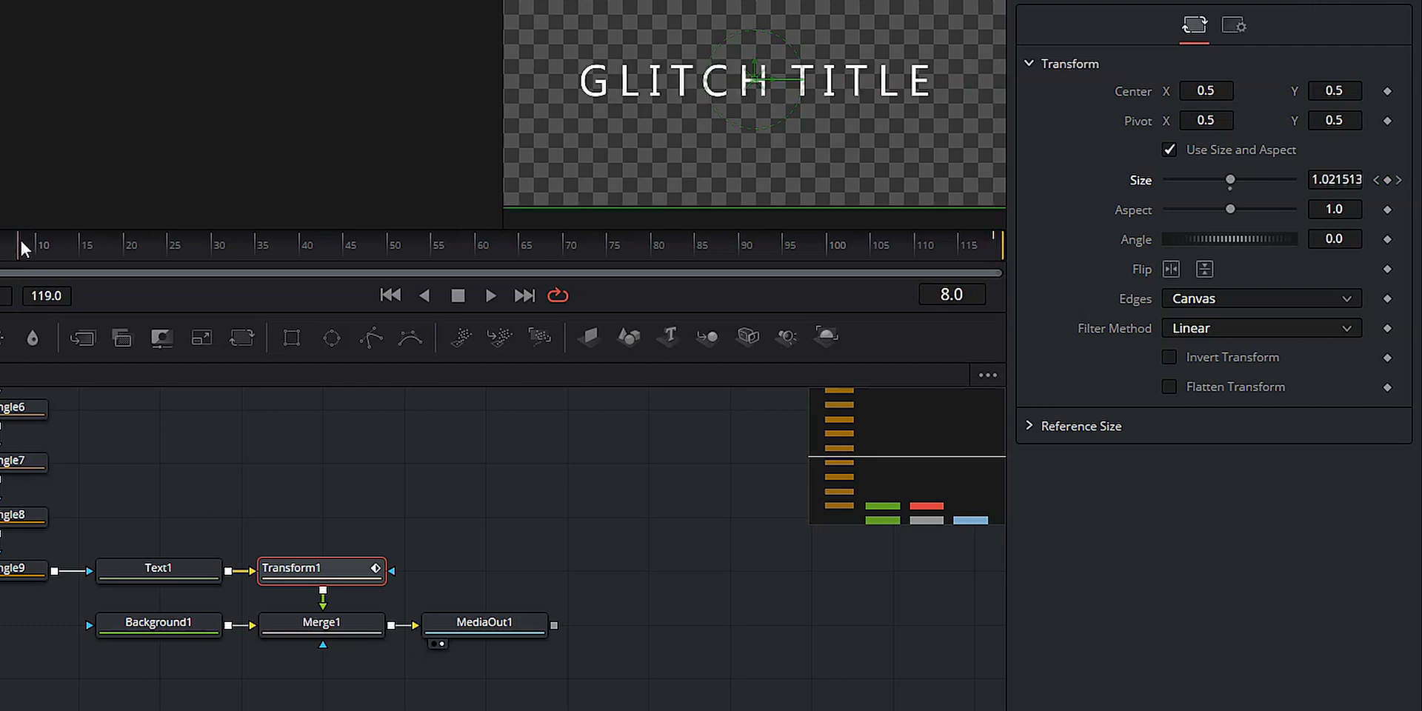
key(Right)
key(Right)
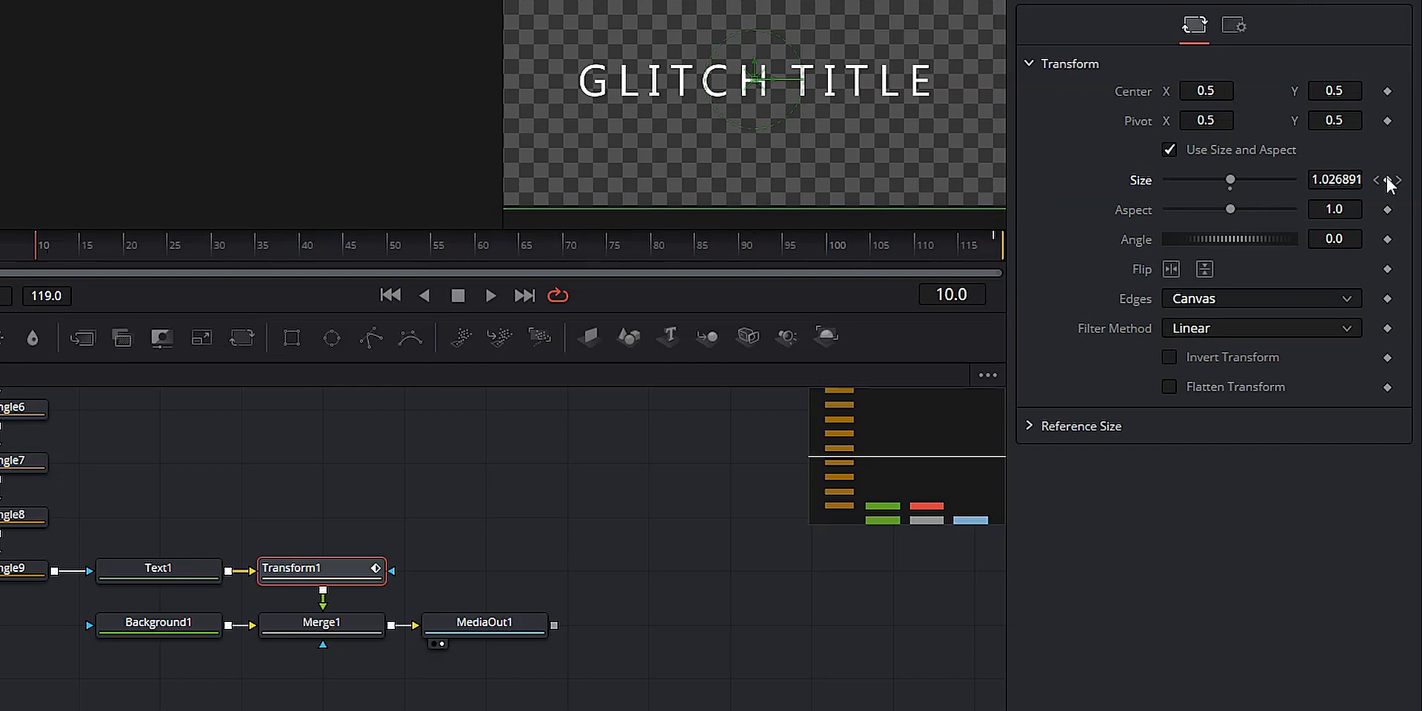
click(1334, 180)
text(1)
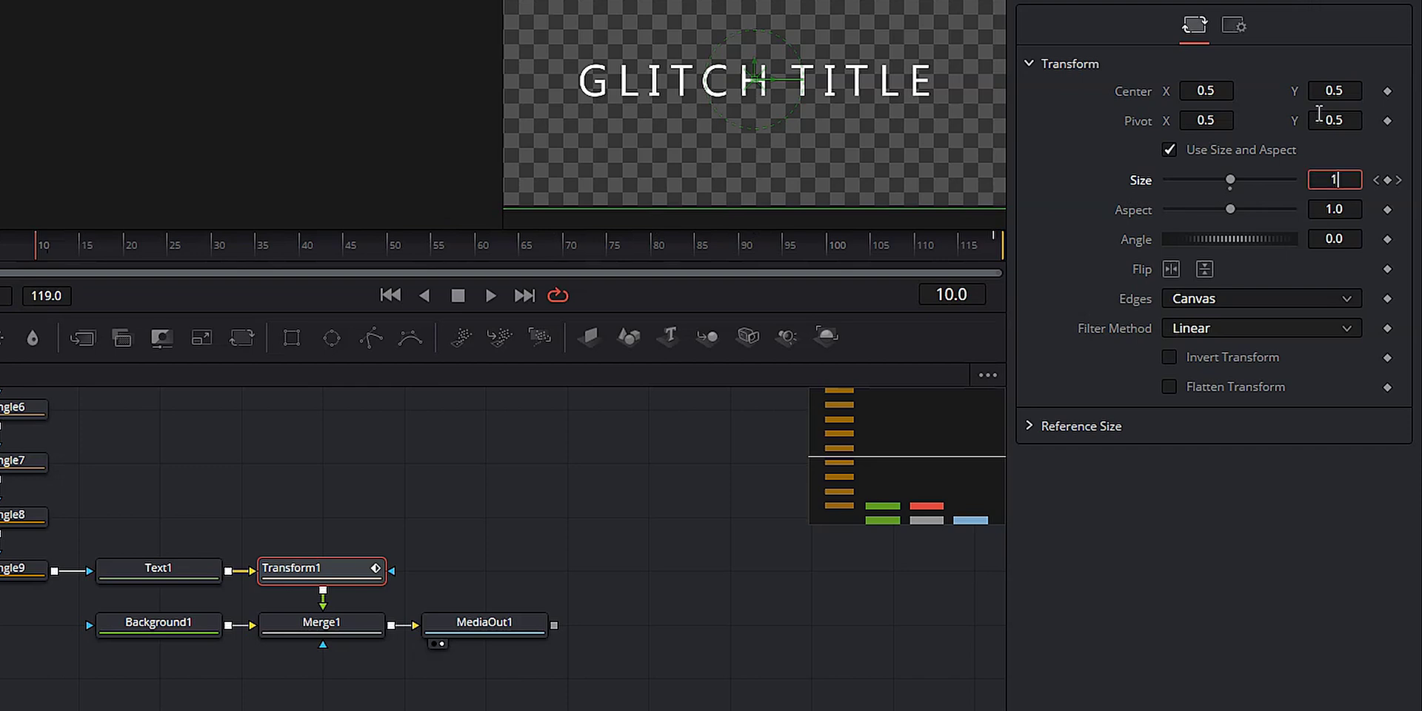
key(Tab)
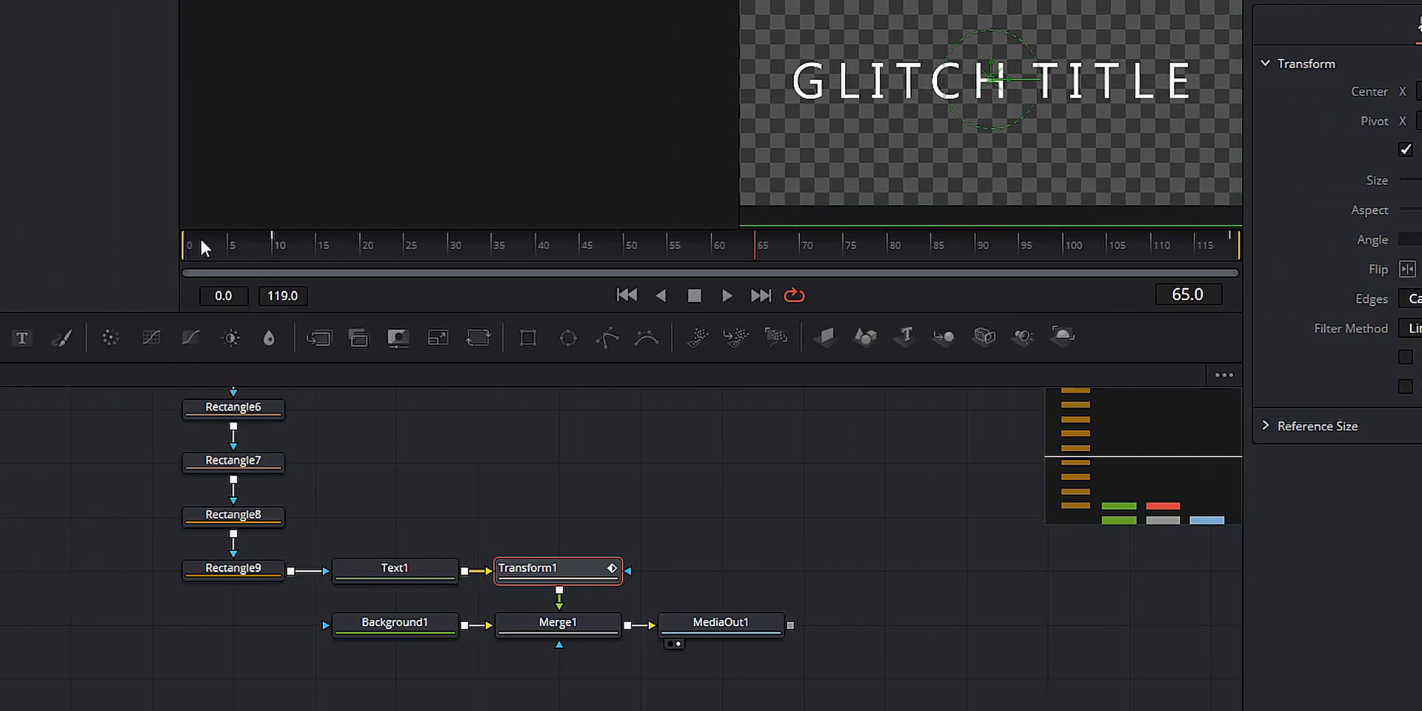
Return the playhead to frame 0 and set the Level of Rectangle5 to 0.0
click(203, 241)
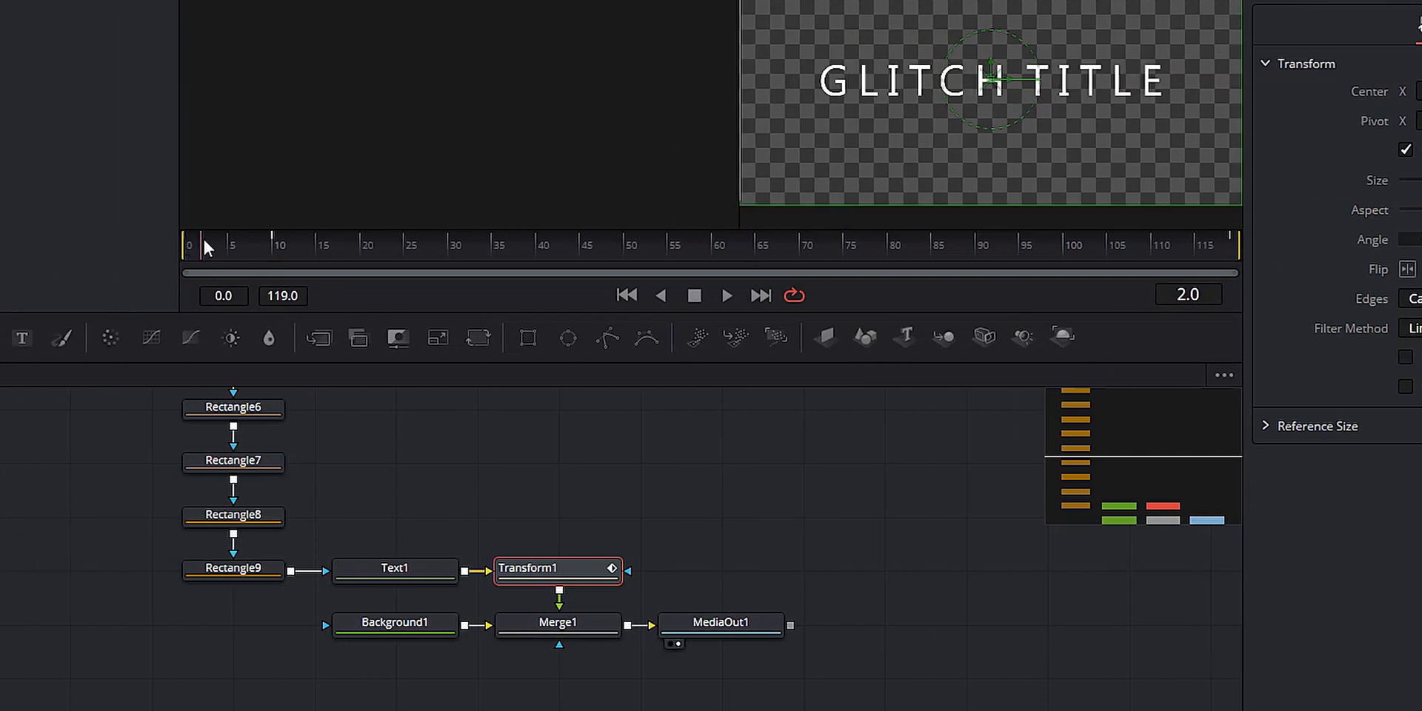
drag(200, 240, 184, 240)
scroll(451, 488, up, 4)
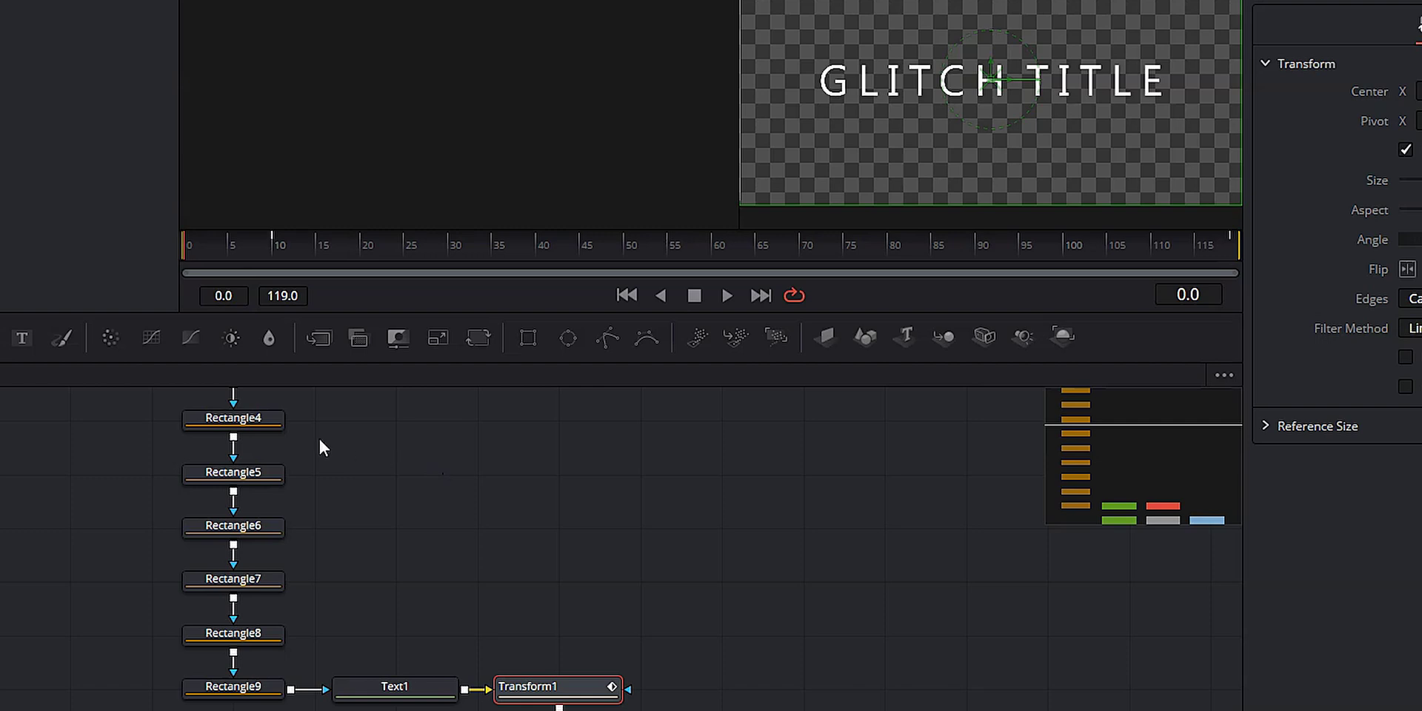
scroll(428, 503, up, 8)
scroll(428, 504, down, 6)
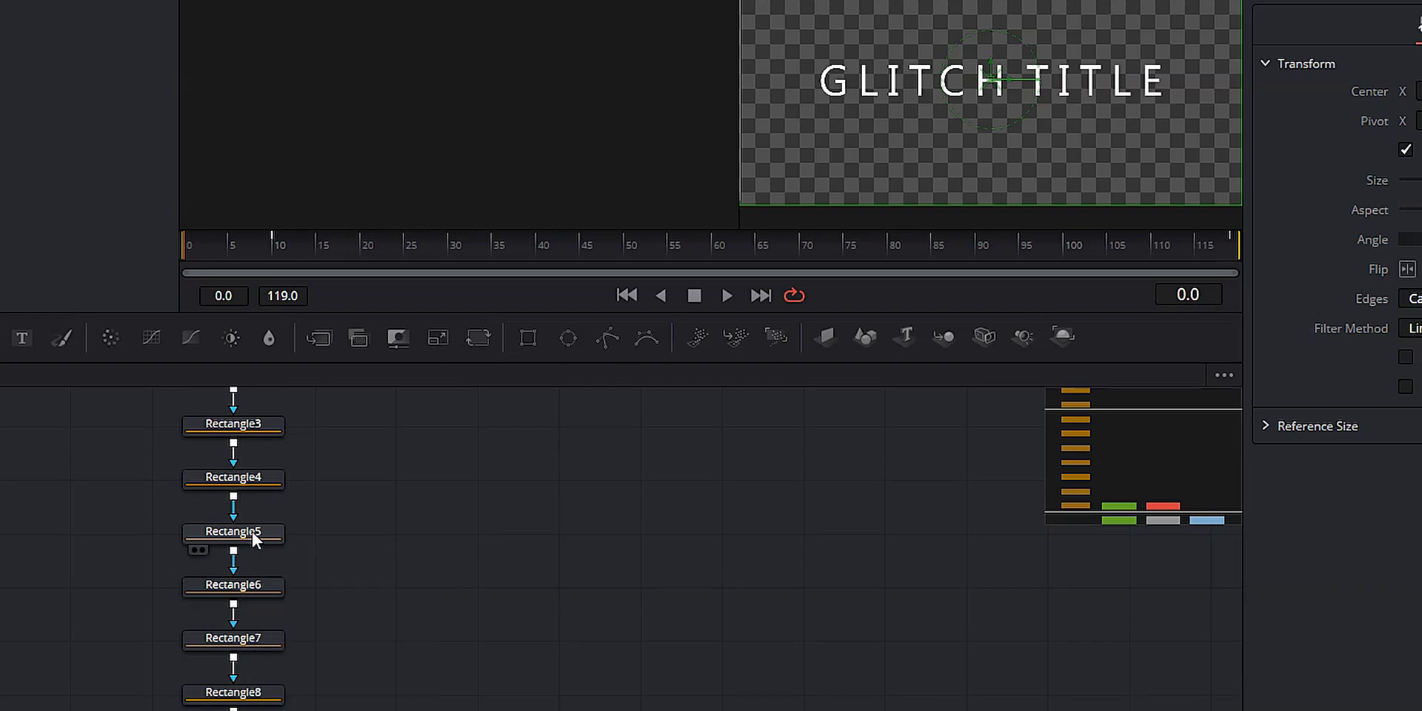
click(251, 530)
drag(1291, 92, 1166, 92)
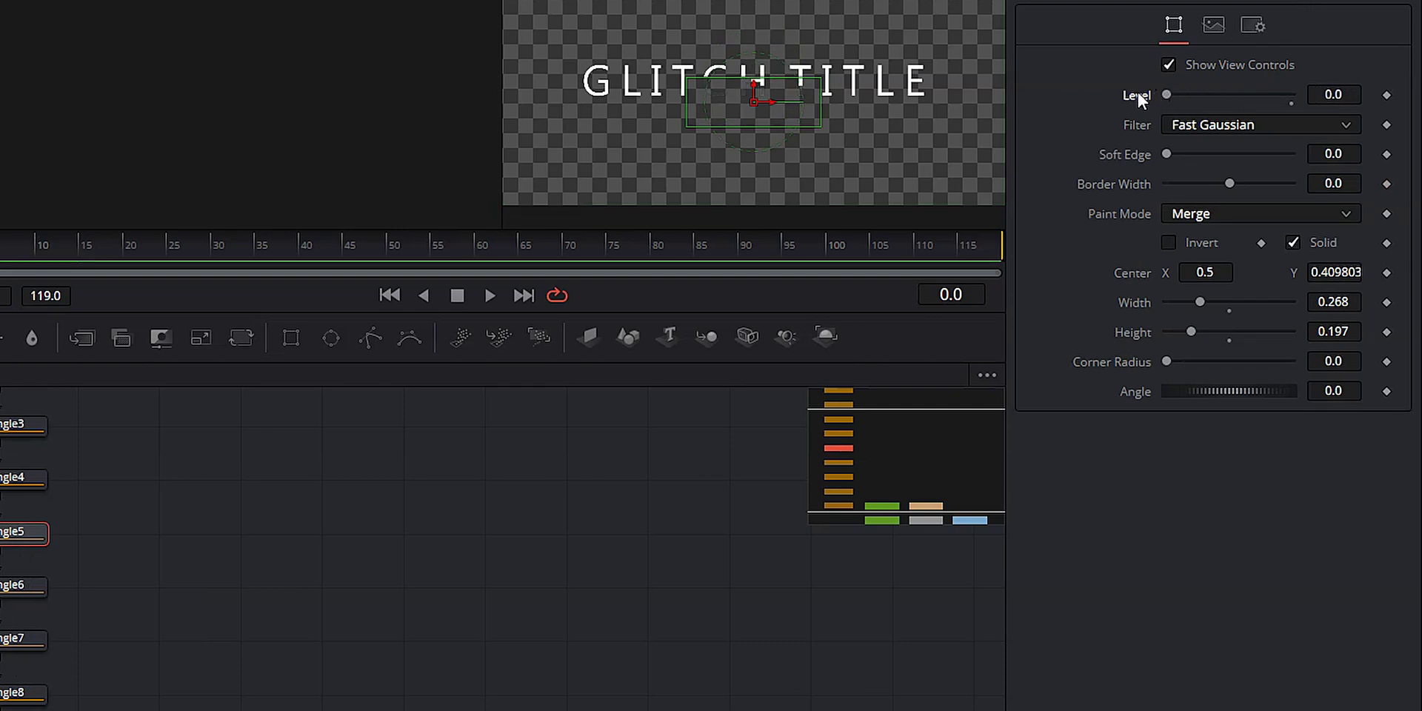
Set the Level of Rectangle1 and Rectangle2 to 0.0
scroll(270, 438, up, 3)
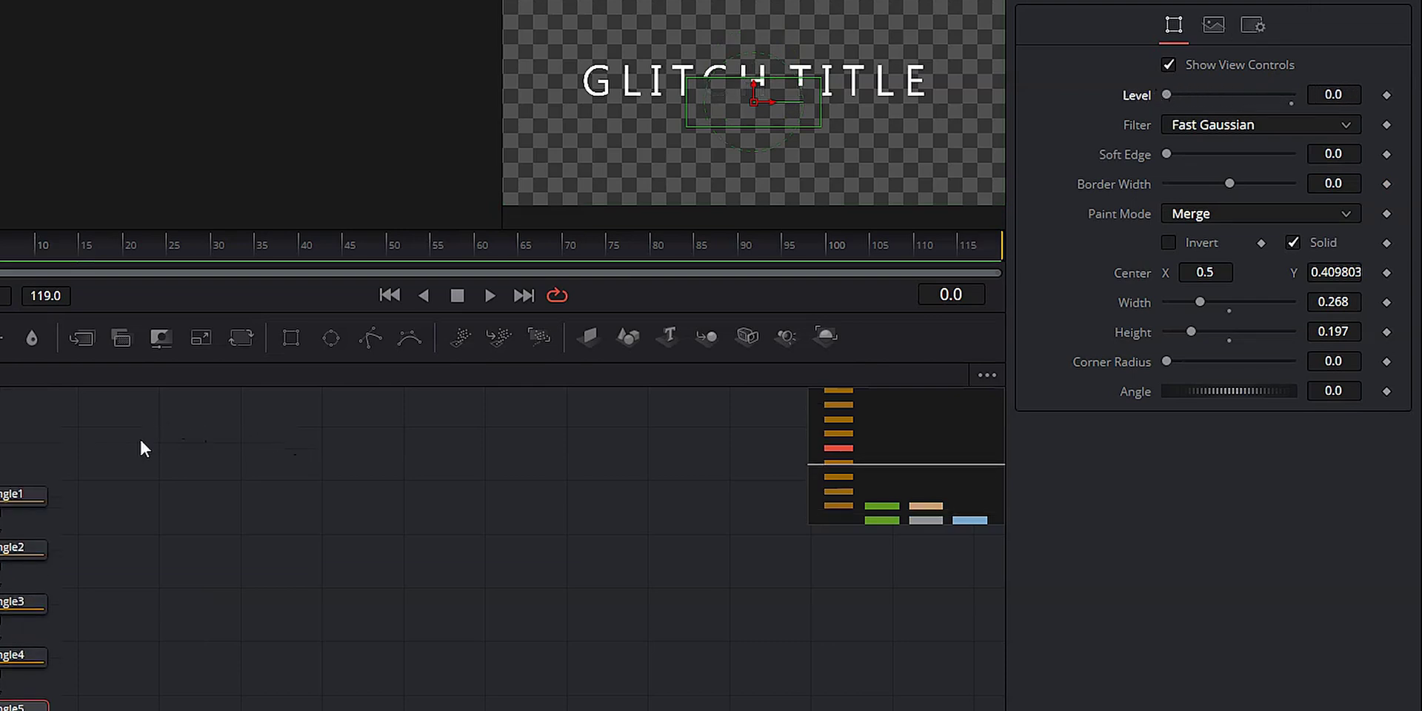
click(26, 494)
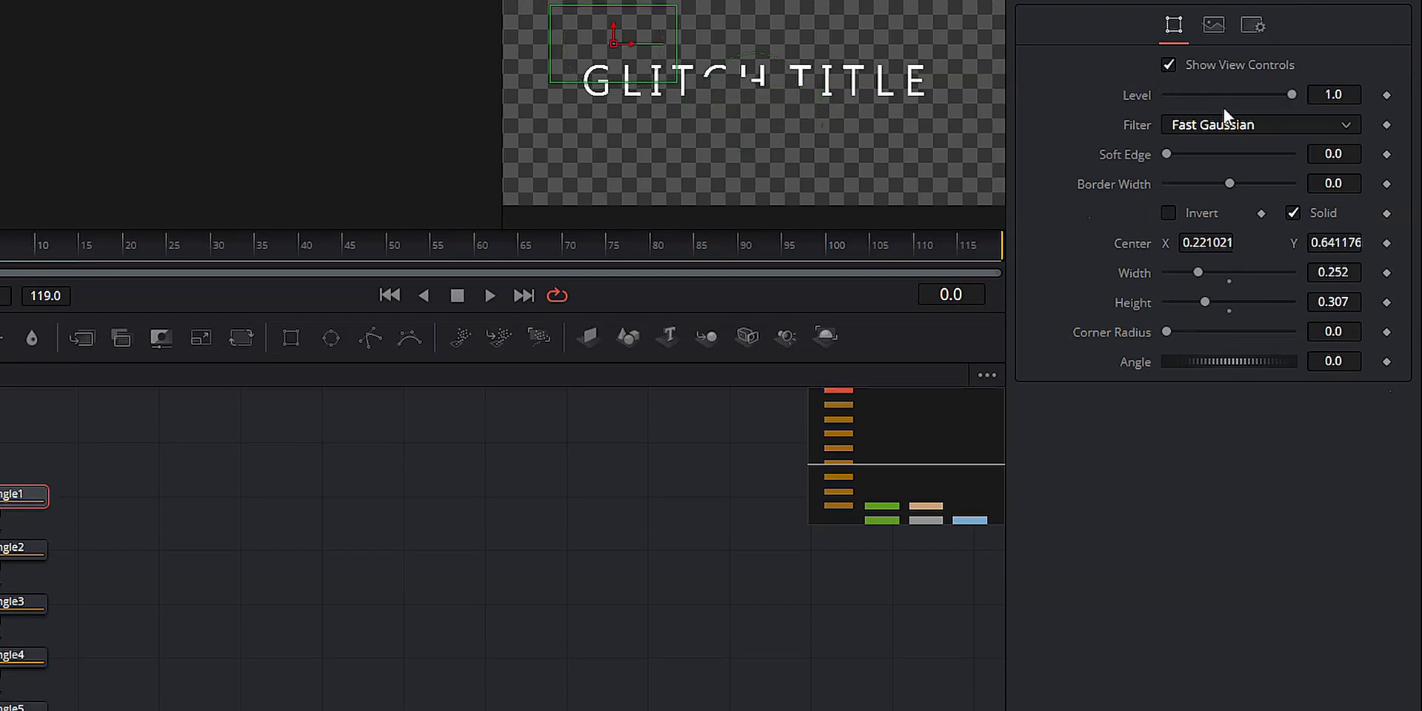
drag(1291, 93, 1019, 78)
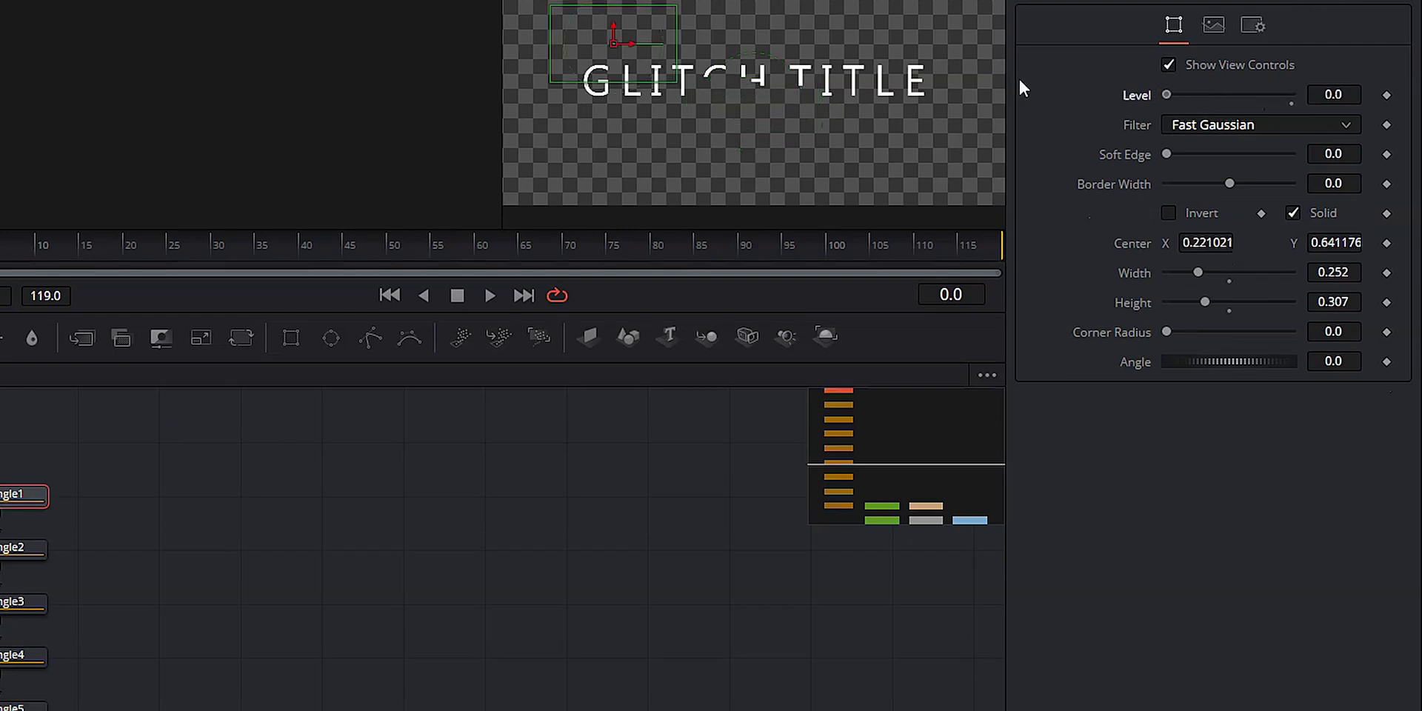
click(14, 548)
drag(1291, 95, 1047, 94)
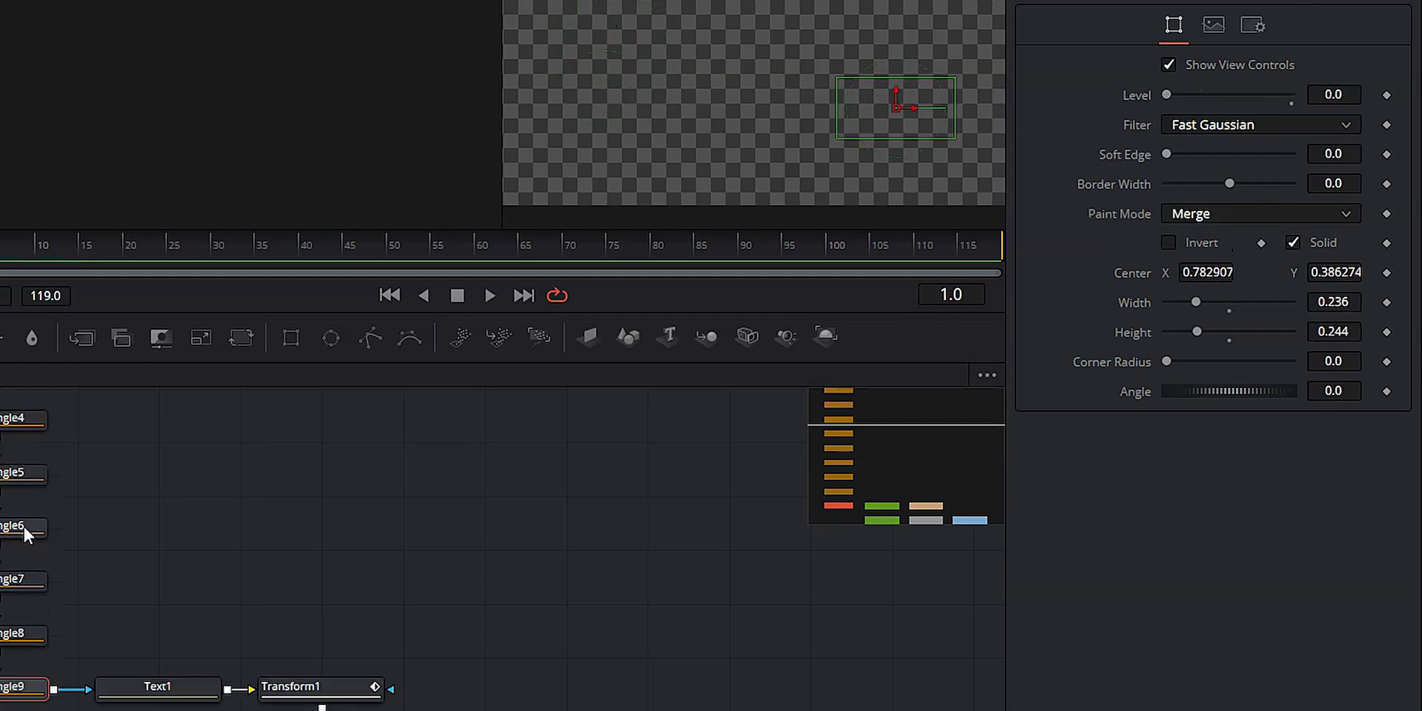
Keyframe Rectangle5's Level at 0.0 on frame 0 and 1.0 on frame 1
click(20, 468)
key(Left)
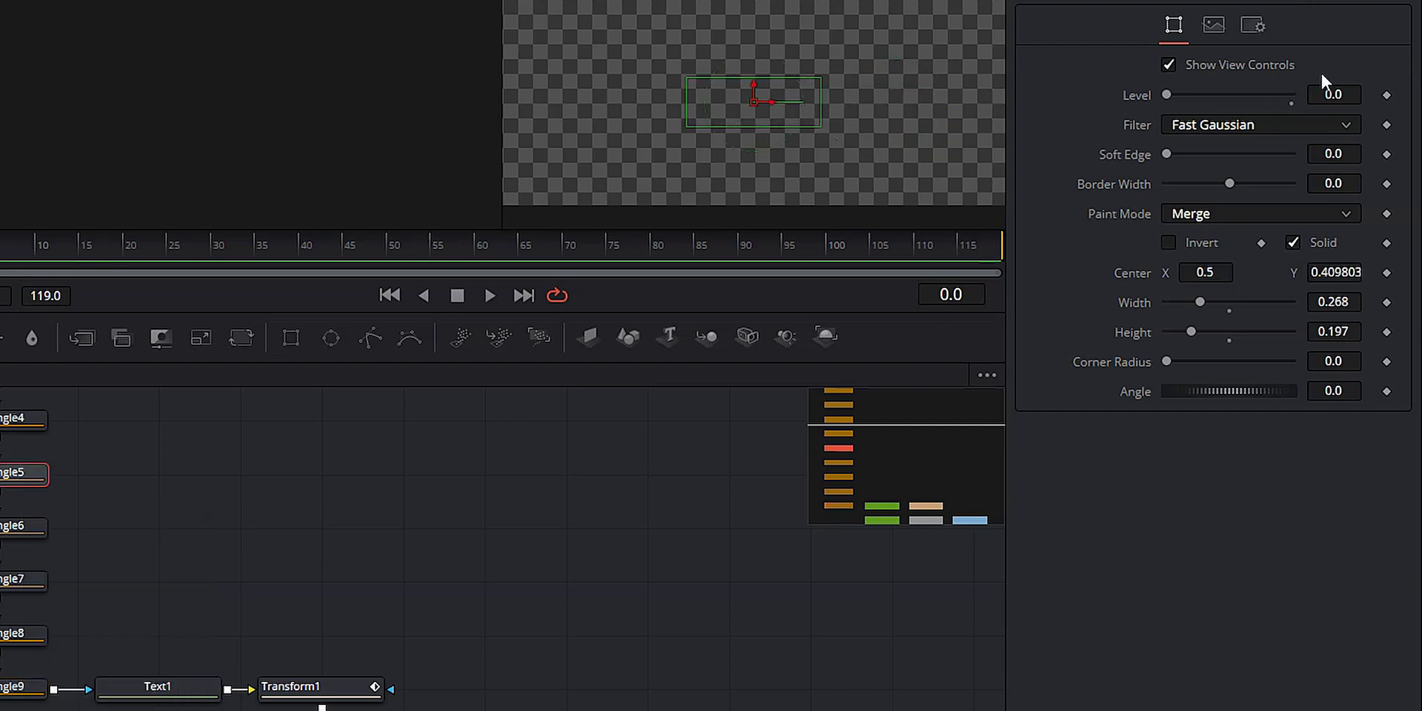
click(1386, 95)
key(Right)
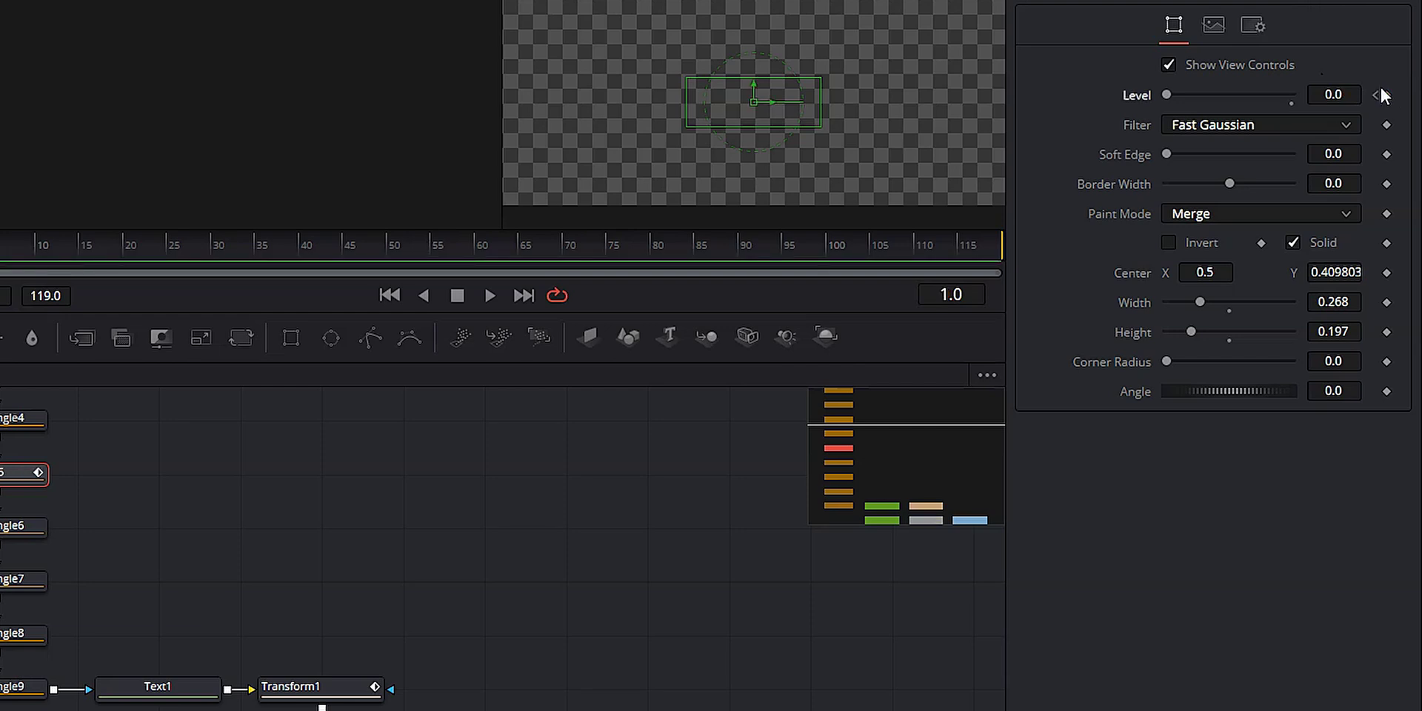
drag(1167, 92, 1318, 101)
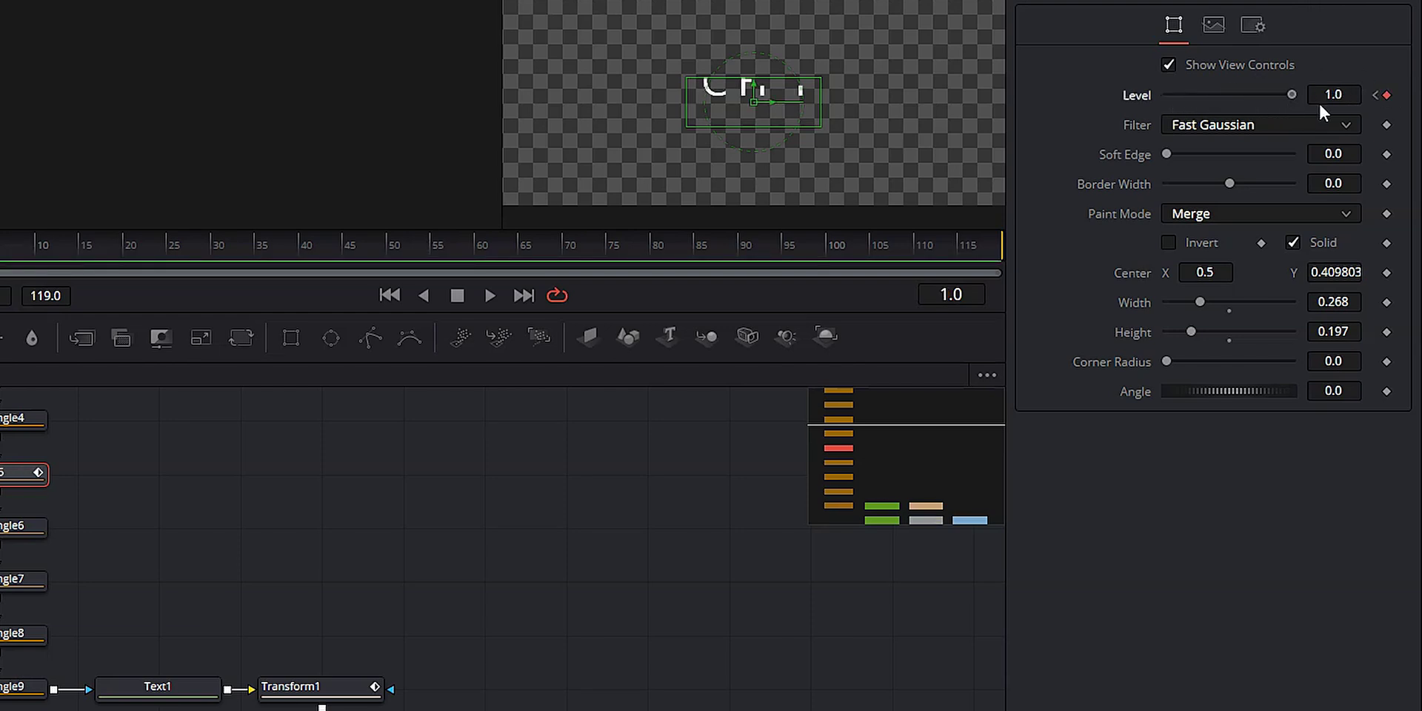
Keyframe Rectangle5's Level at 1.0 on frame 3 and 0.0 on frame 4
key(Right)
key(Right)
click(1386, 95)
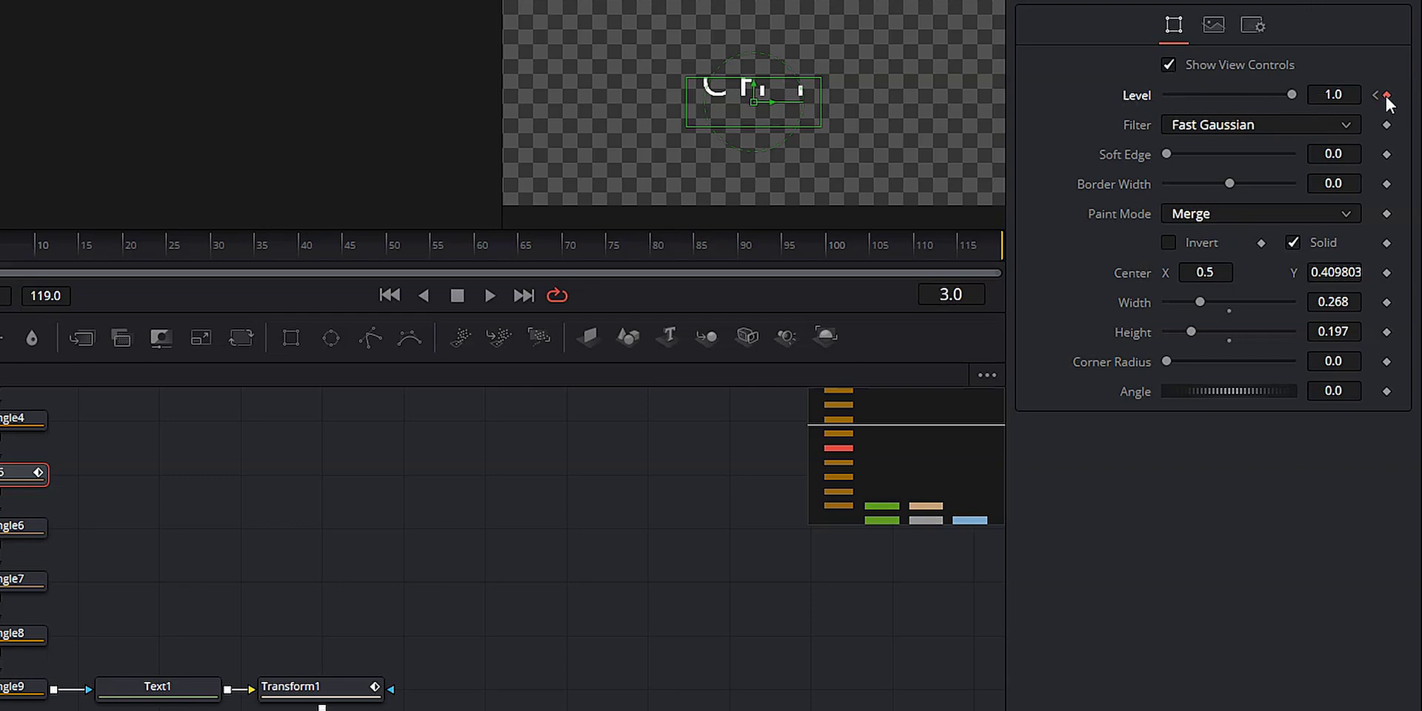
key(Right)
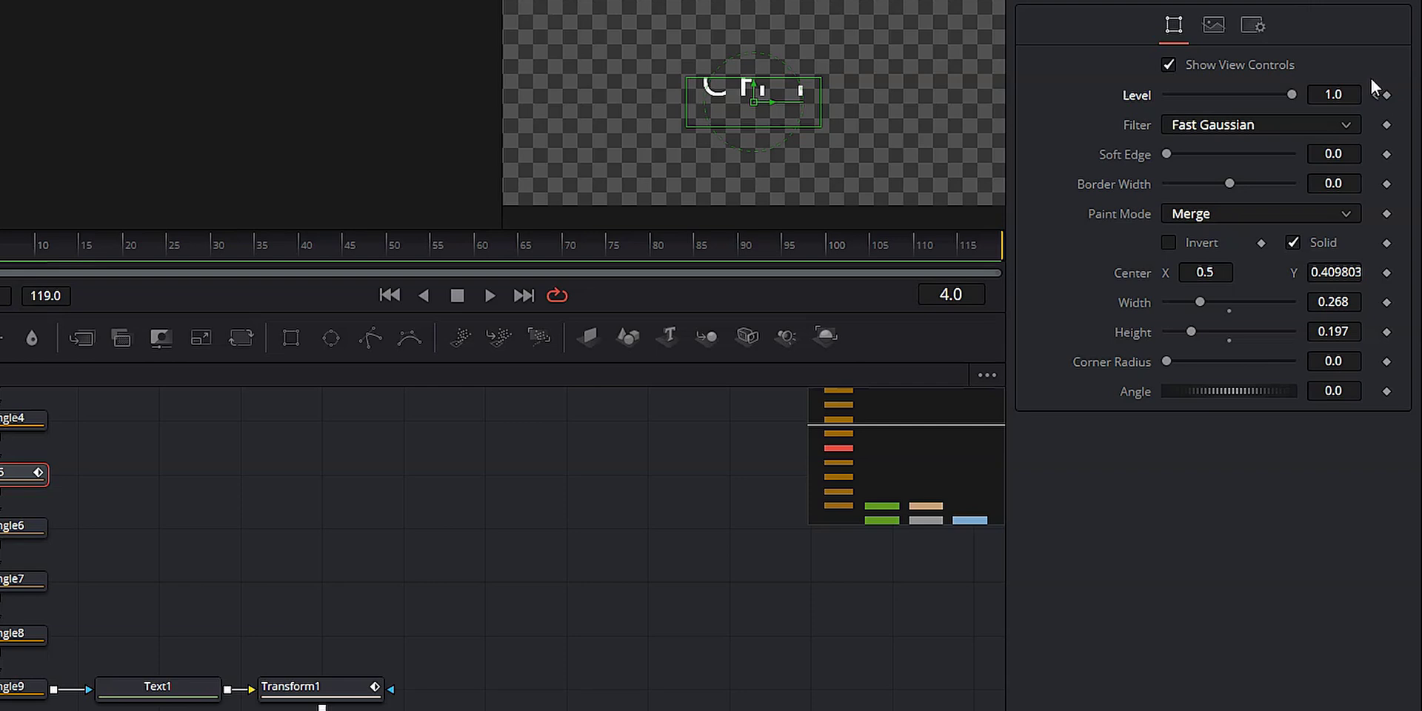
drag(1291, 93, 1076, 92)
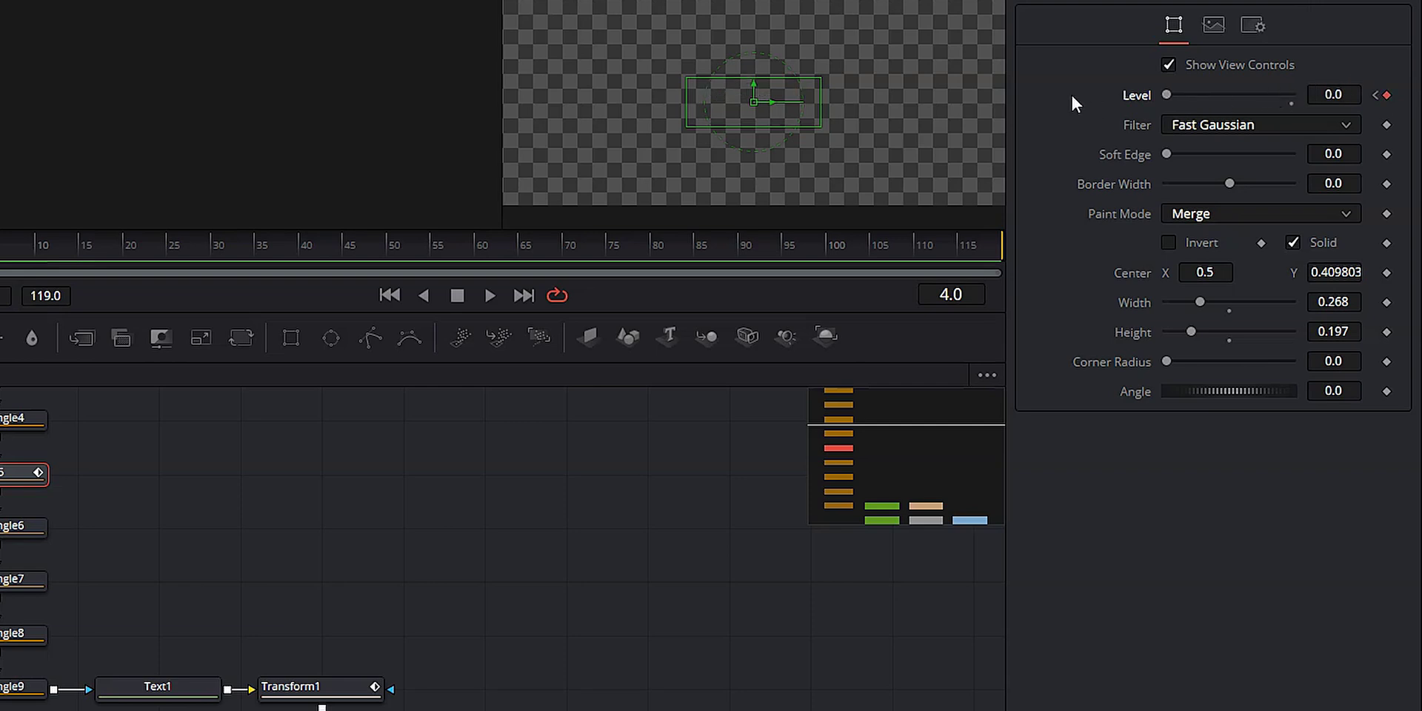
Keyframe Rectangle5's Level at 0.0 on frame 7, 1.0 on frame 8 and 0.0 on frame 9
key(Right)
key(Right)
key(Right)
click(1167, 93)
key(Right)
drag(1168, 93, 1118, 81)
key(Right)
Keyframe Rectangle5's Level at 1.0 on frame 11, 0.0 on frame 12 and 1.0 on frame 13
key(Right)
key(Right)
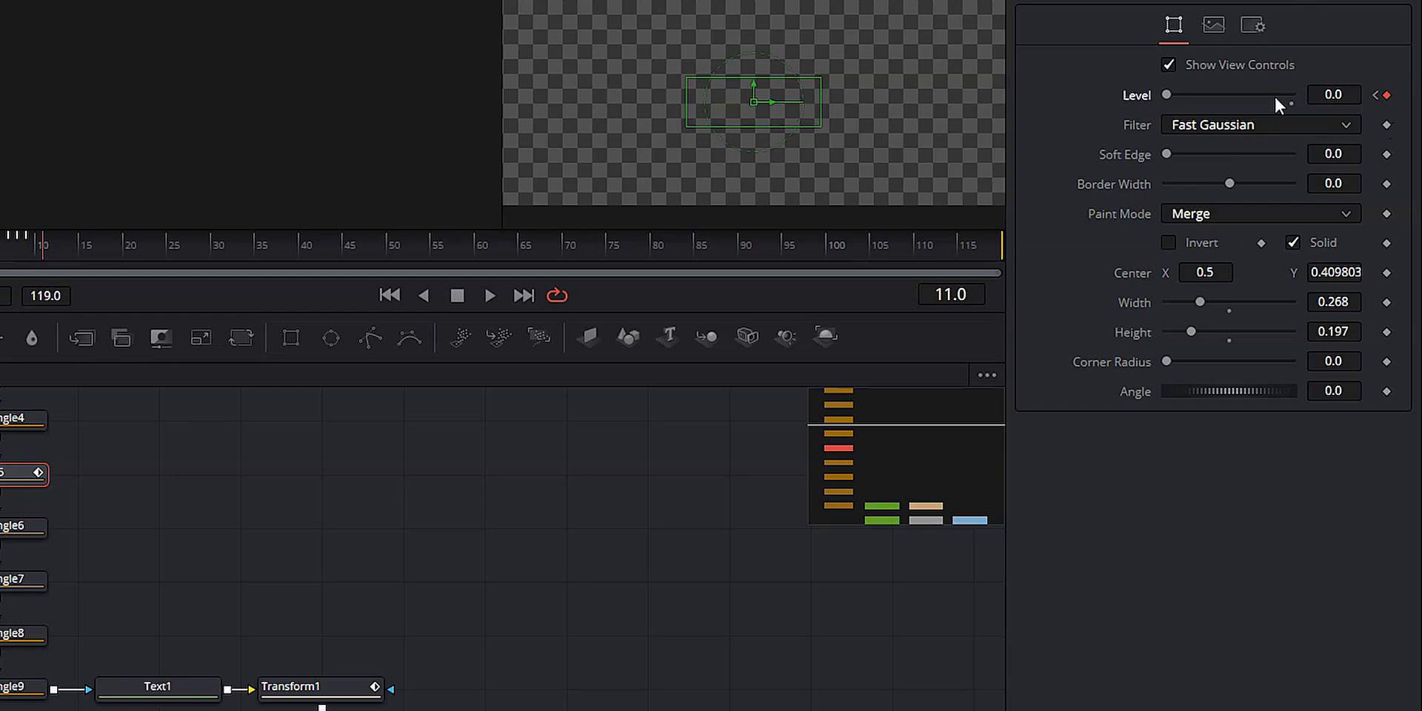
drag(1169, 94, 1294, 94)
key(Right)
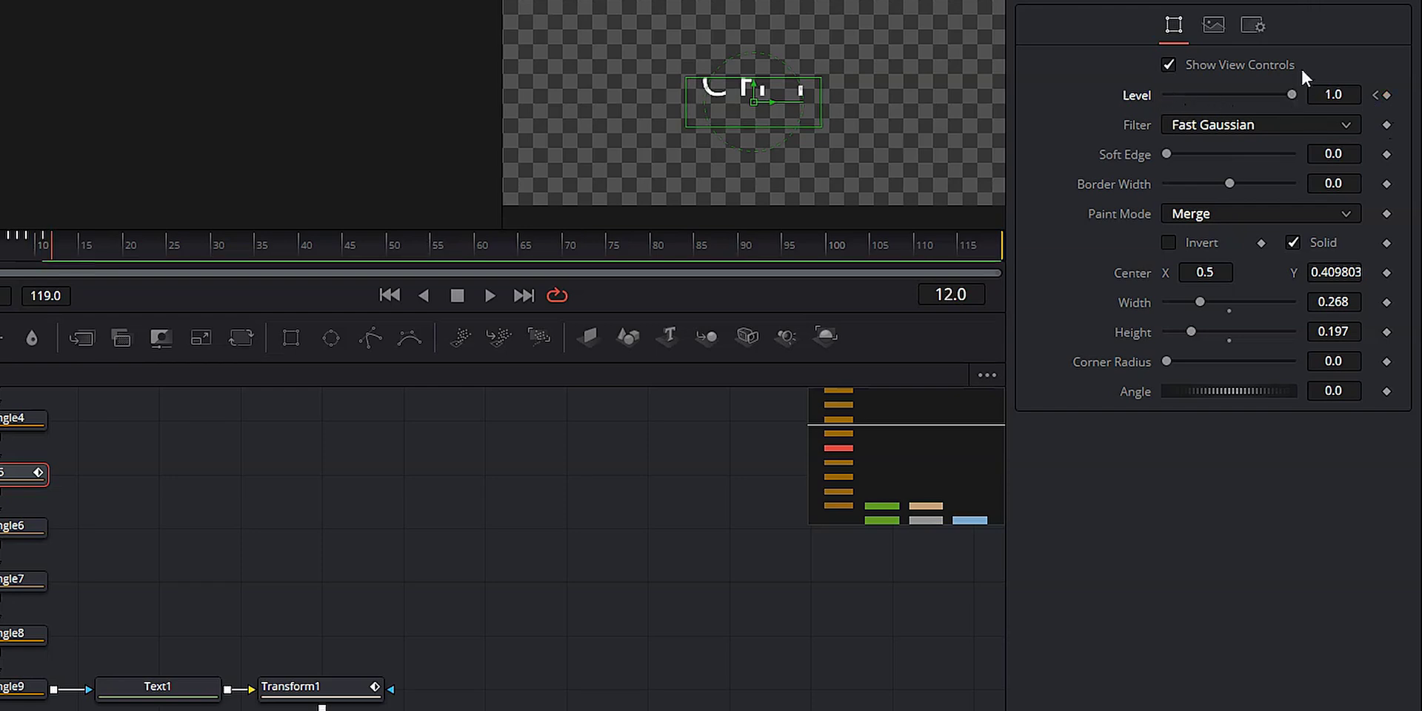
drag(1289, 93, 1321, 97)
key(Right)
Preview Rectangle5's flicker from frame 0, and return to the first frame
key(Home)
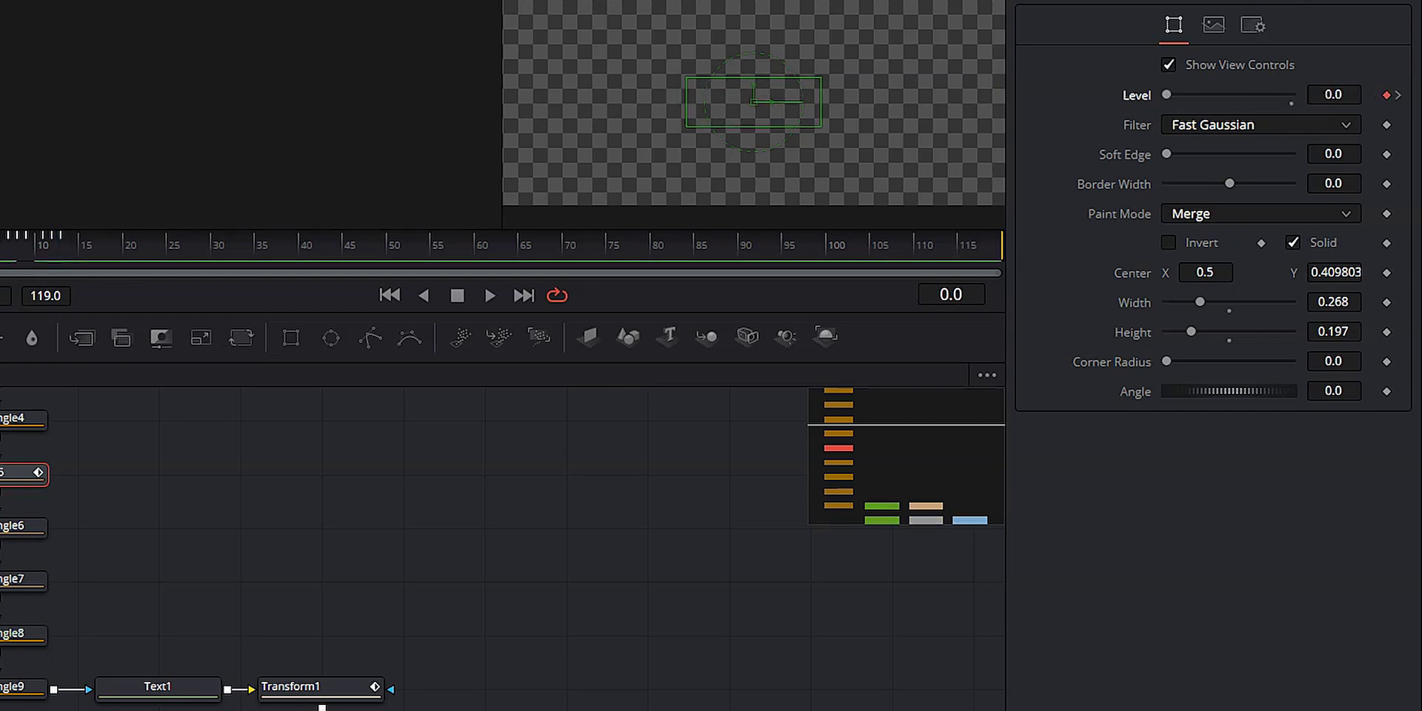
mouse_move(15, 245)
mouse_down()
mouse_move(225, 238)
mouse_move(1, 244)
mouse_up()
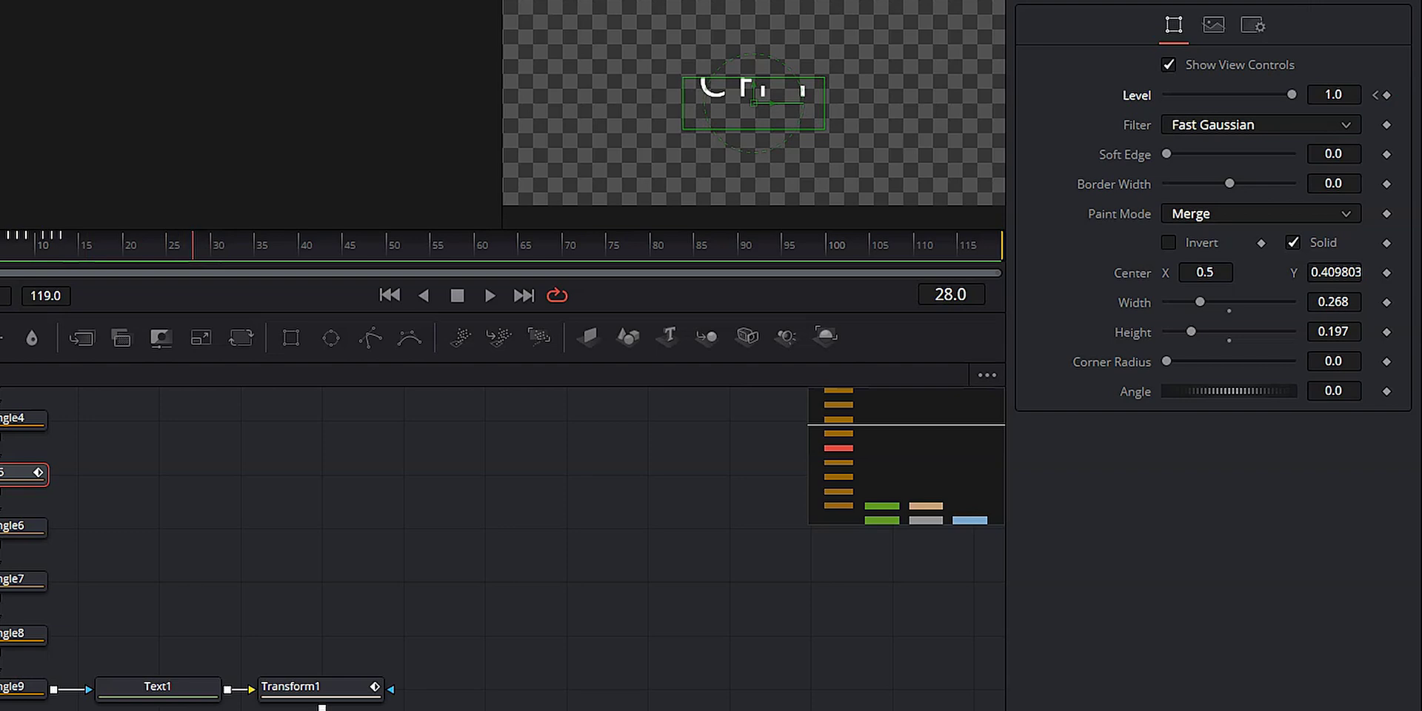
key(space)
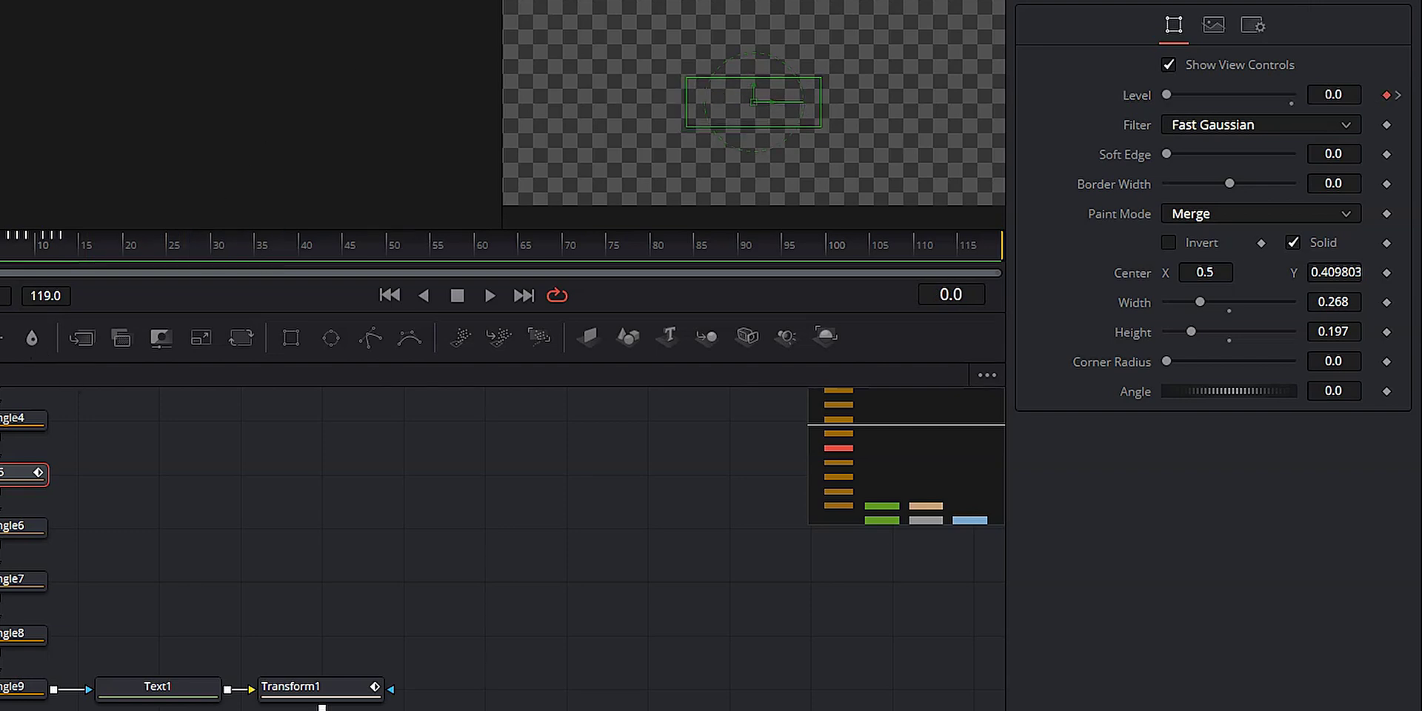
Show Rectangle5's Level curve in the Spline editor, fit it to the view and smooth all its keyframes
key(shift+3)
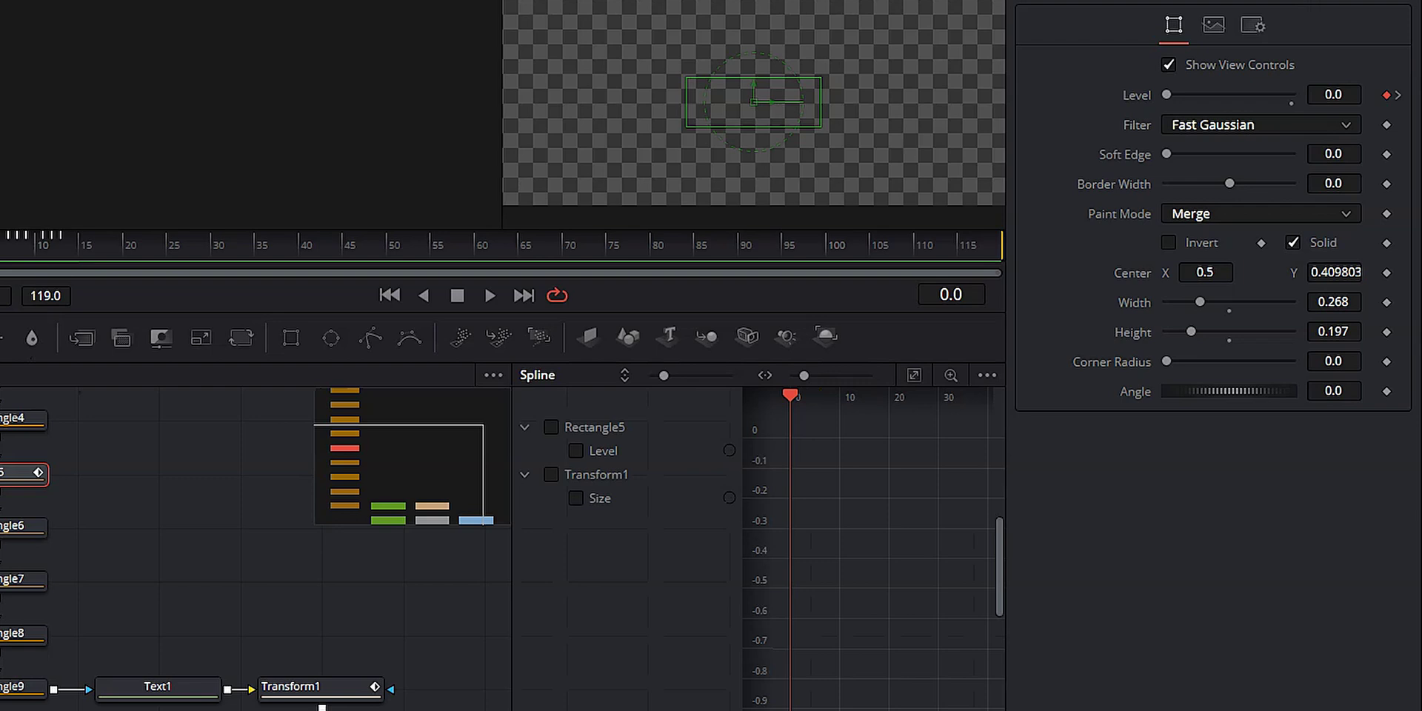
click(788, 428)
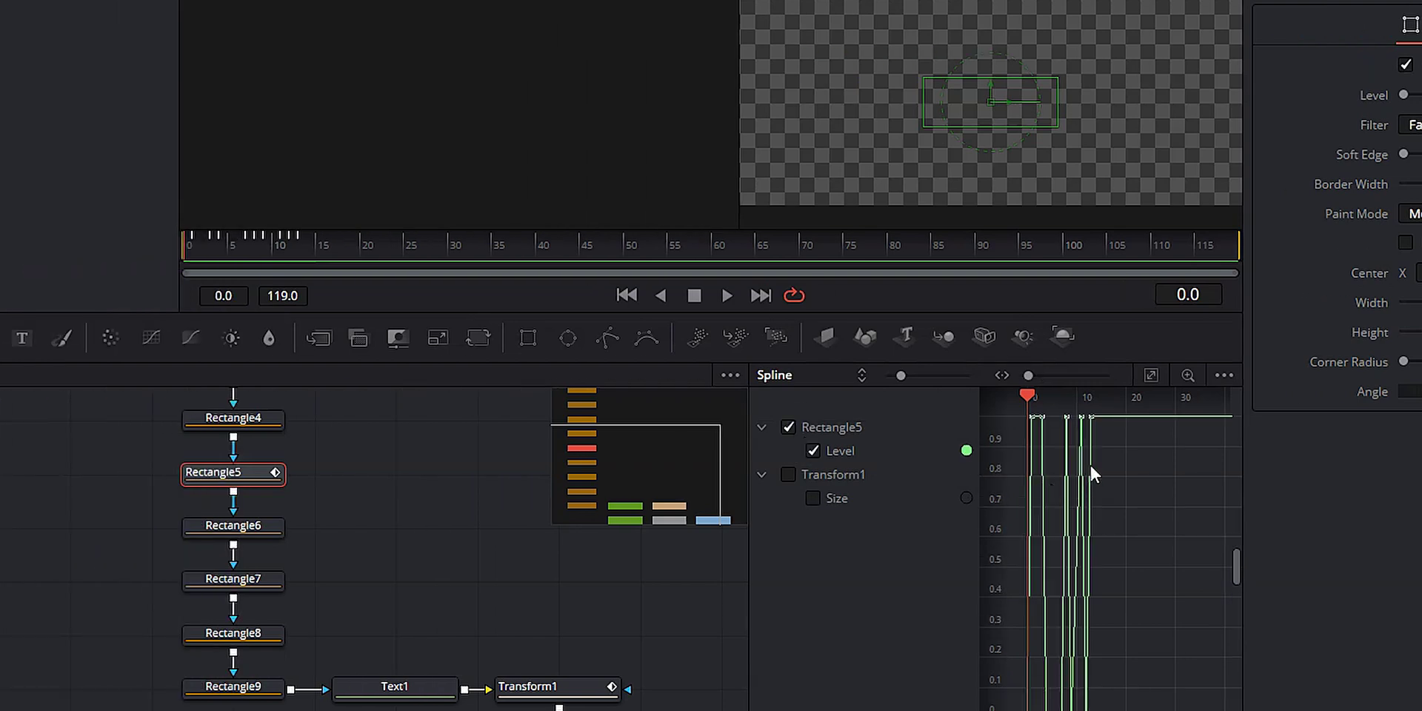
click(1150, 376)
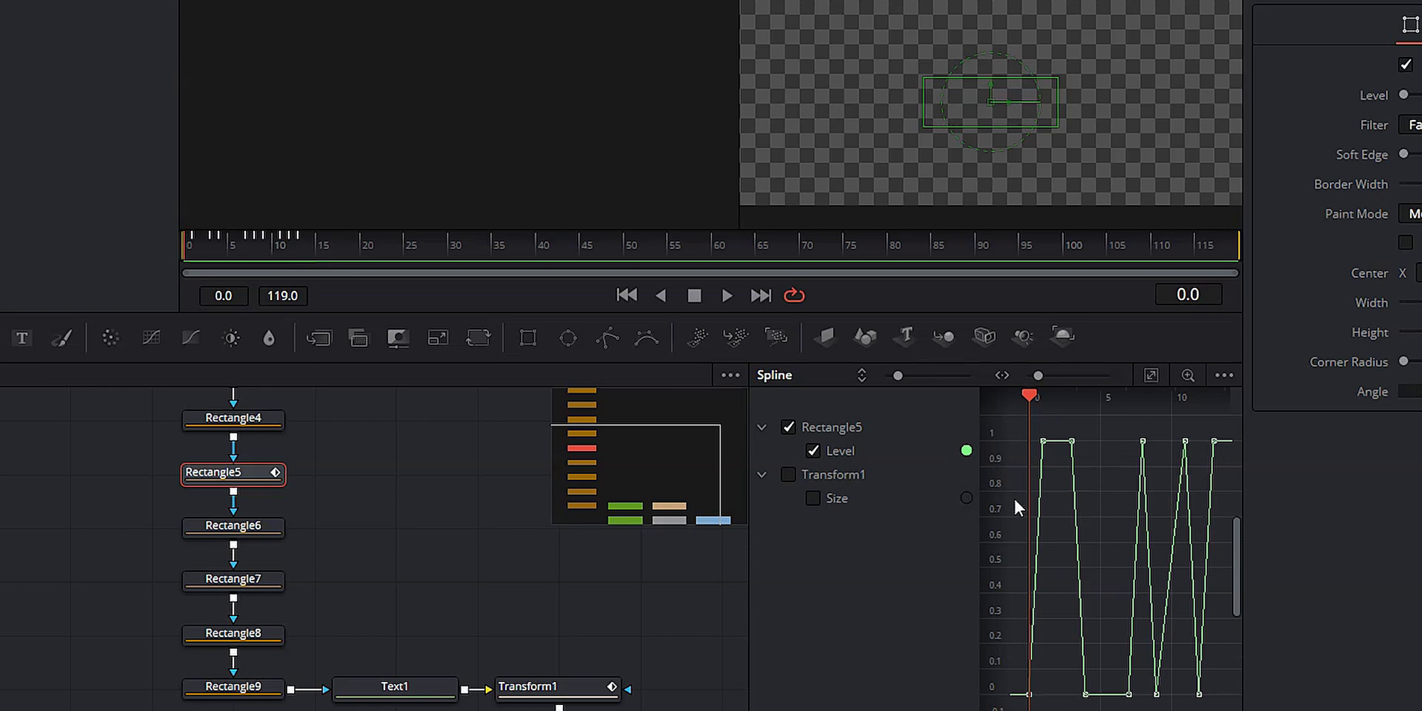
drag(1013, 496, 1112, 496)
key(shift+s)
Copy all of Rectangle5's smoothed Level keyframes and set a Level keyframe of 0.0 for Rectangle9 on frame 1
click(1134, 493)
drag(1015, 419, 1204, 703)
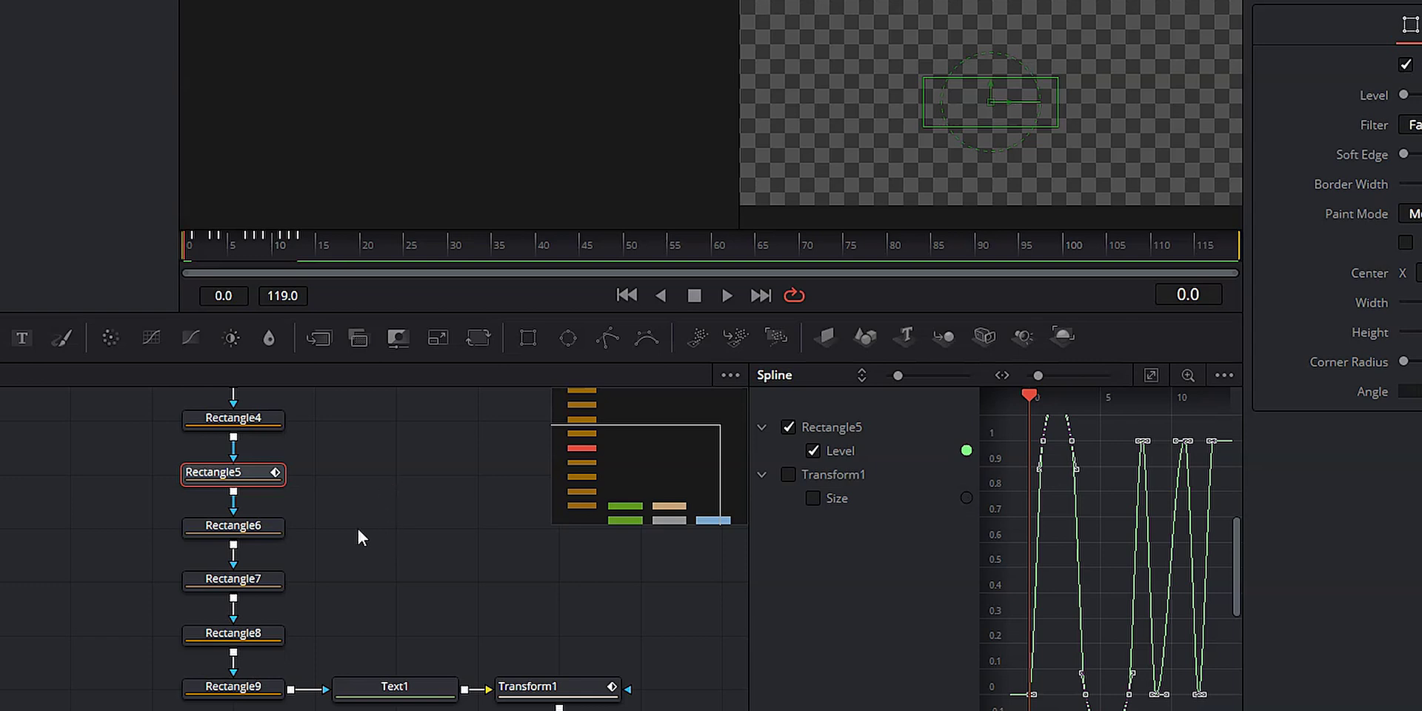
click(244, 688)
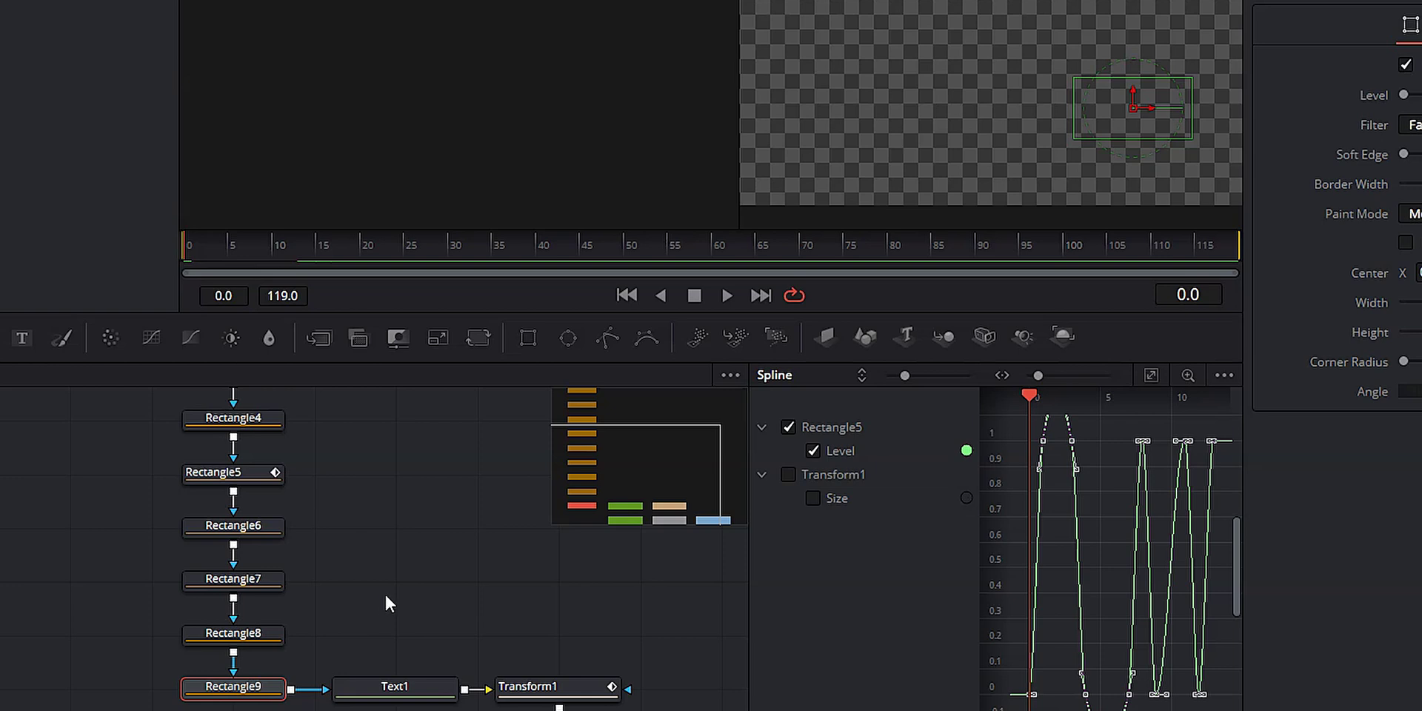
key(Right)
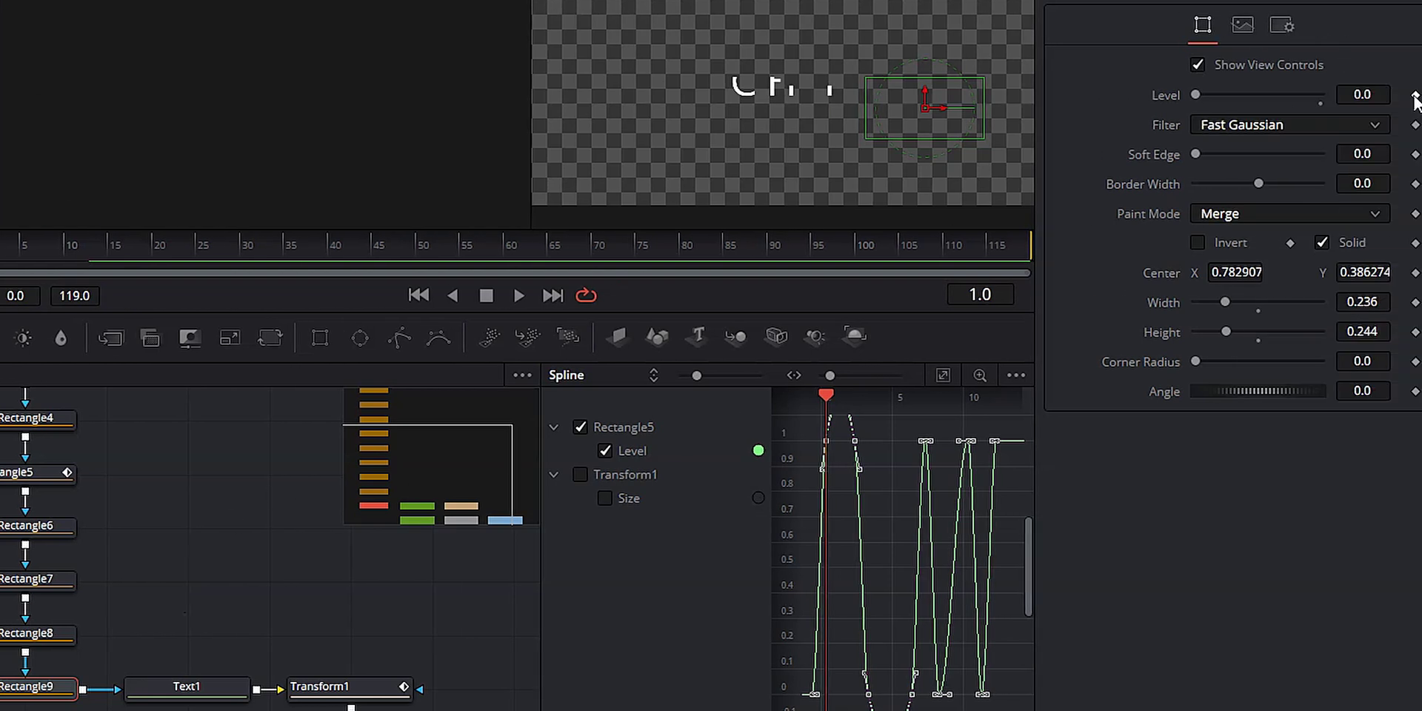
click(1384, 95)
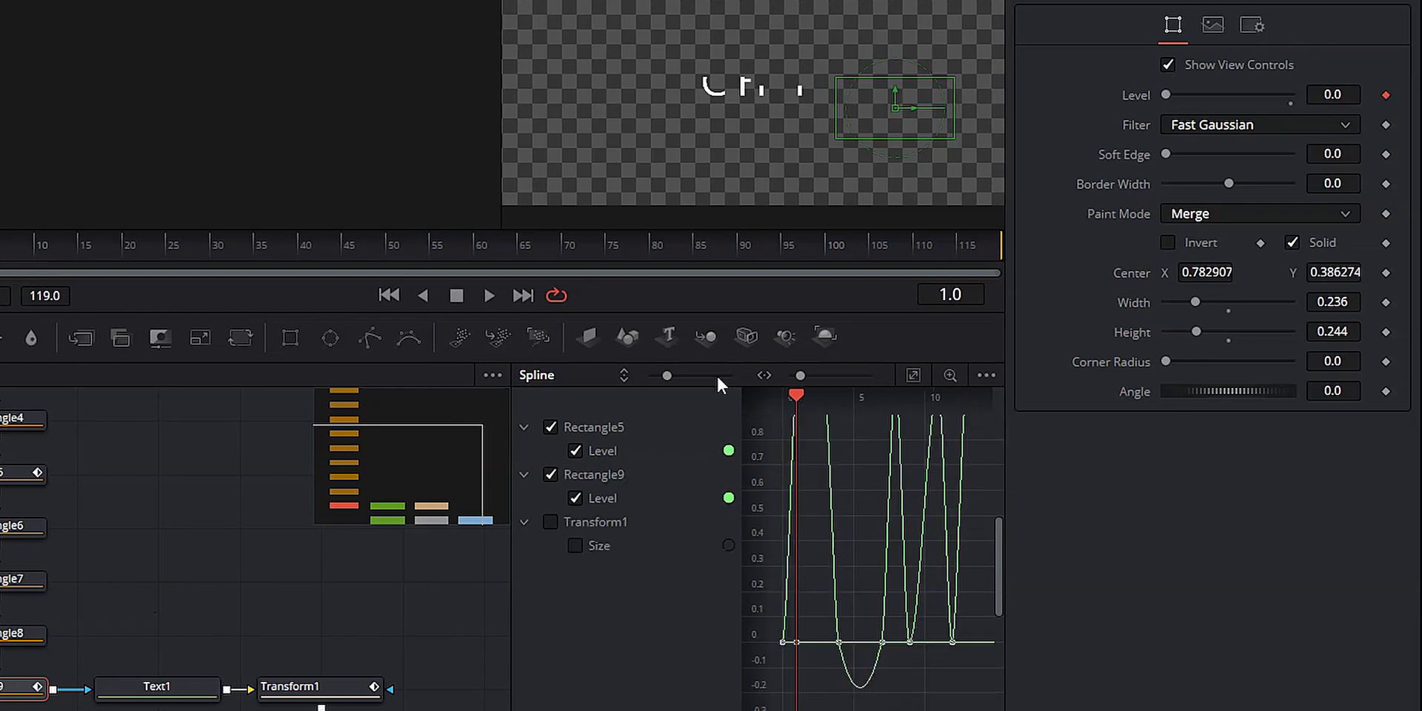
Hide Rectangle5's curve and paste the copied keyframes onto Rectangle9's Level curve at frame 1
click(550, 427)
click(550, 426)
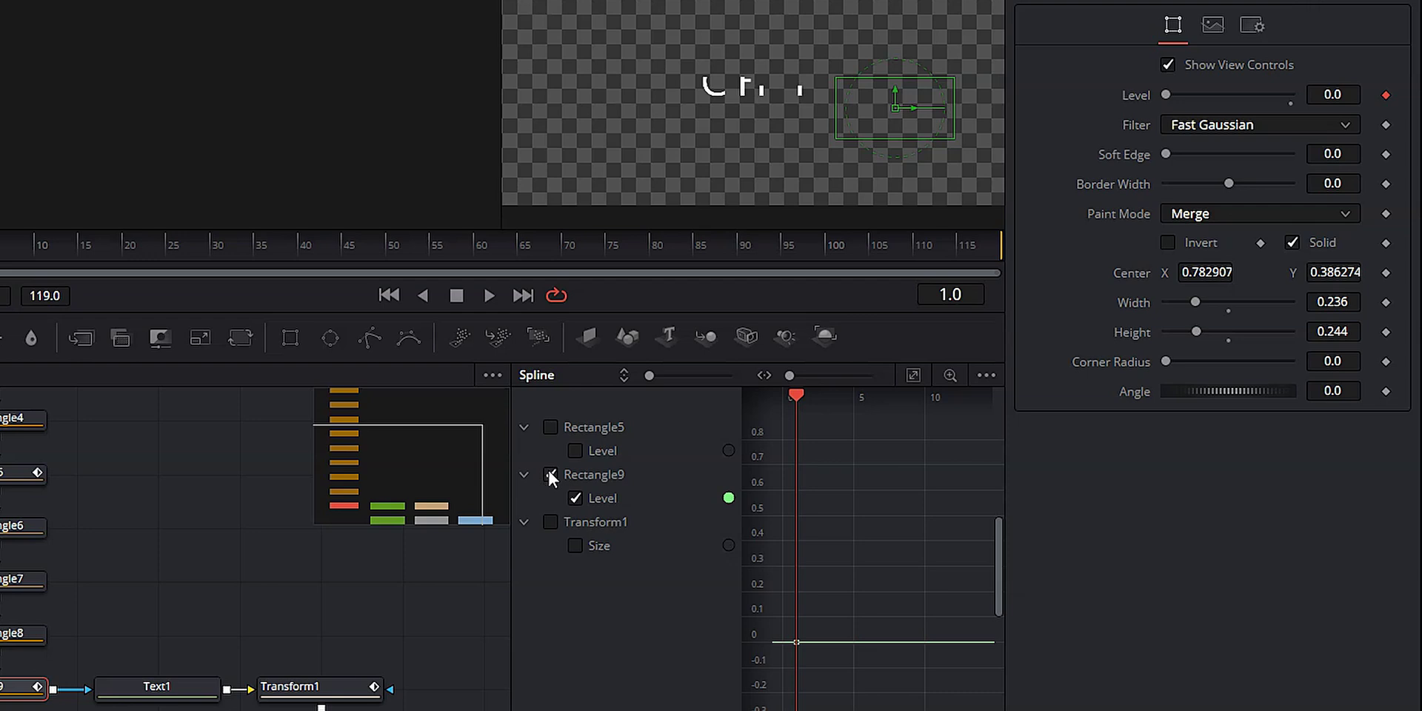
right_click(793, 641)
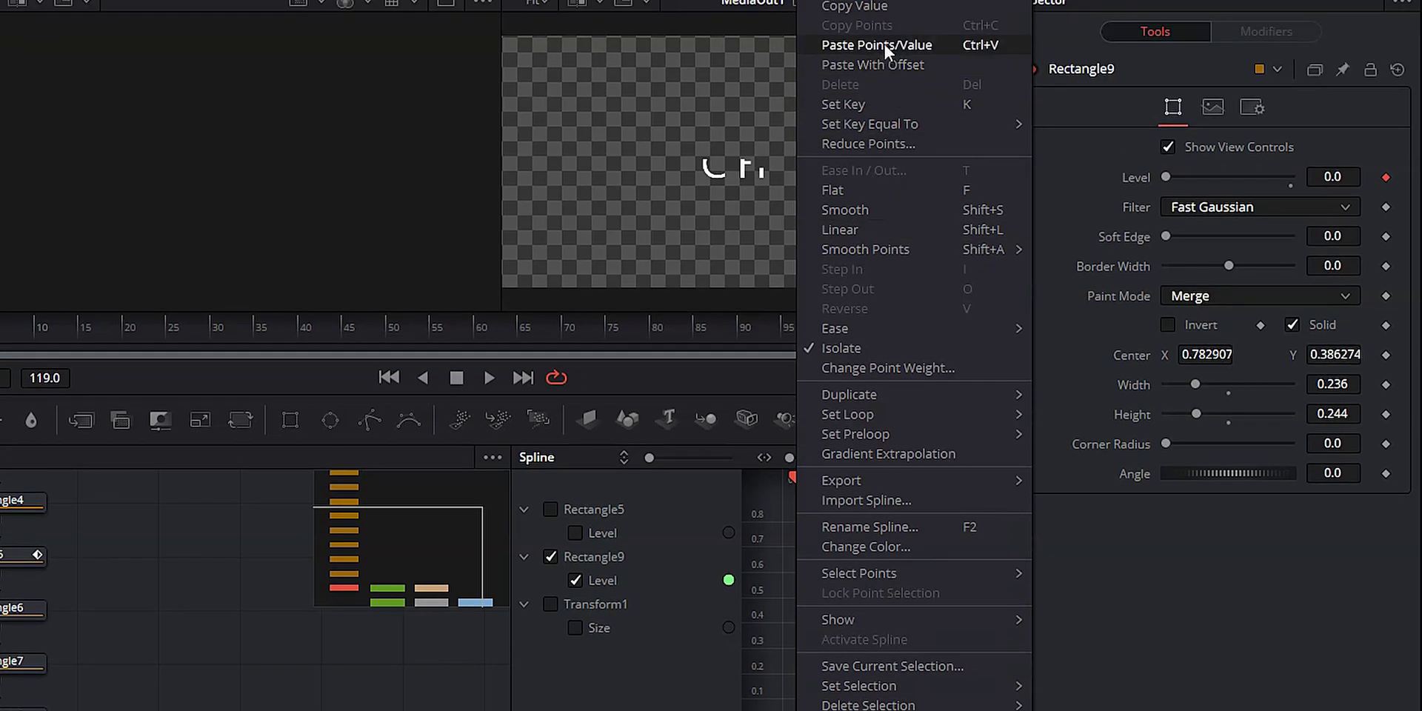
click(882, 43)
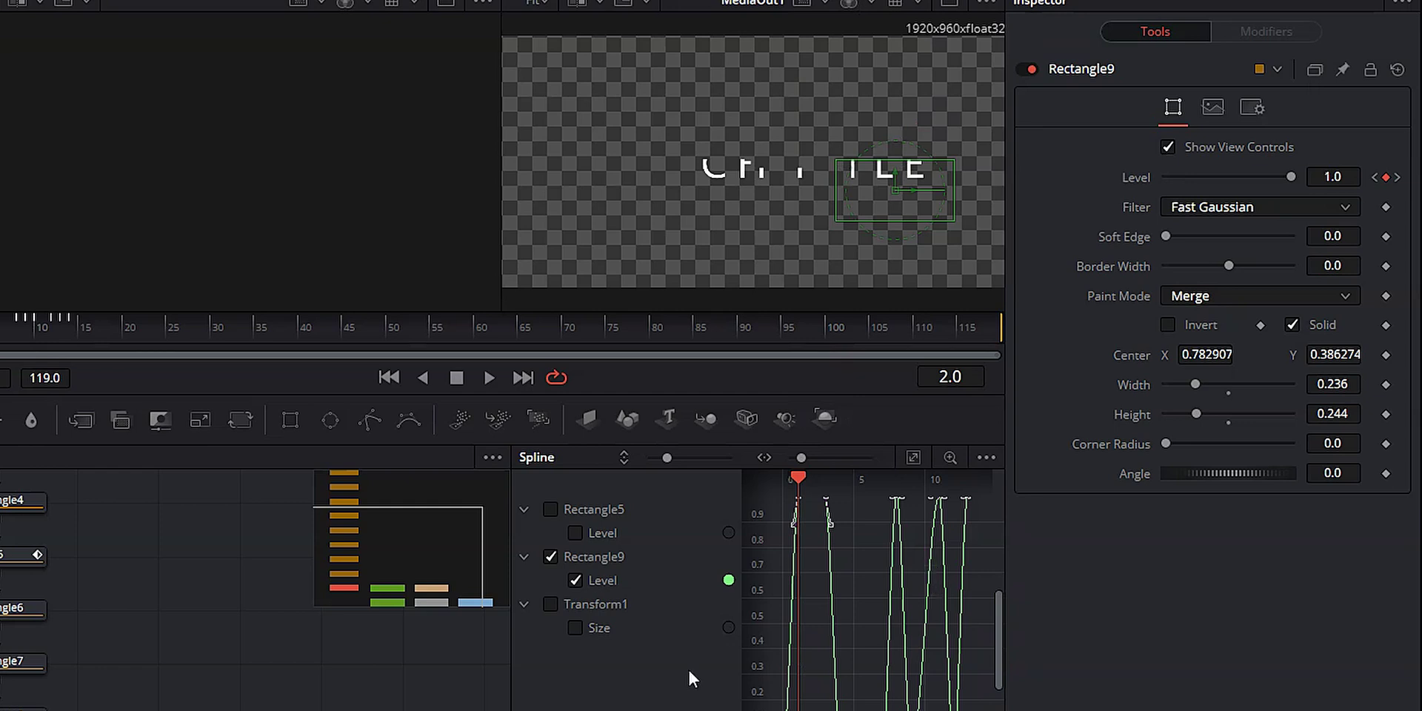
Keyframe Rectangle1's Level on frame 2 and paste the copied keyframes there, with Rectangle9's curve hidden
click(550, 556)
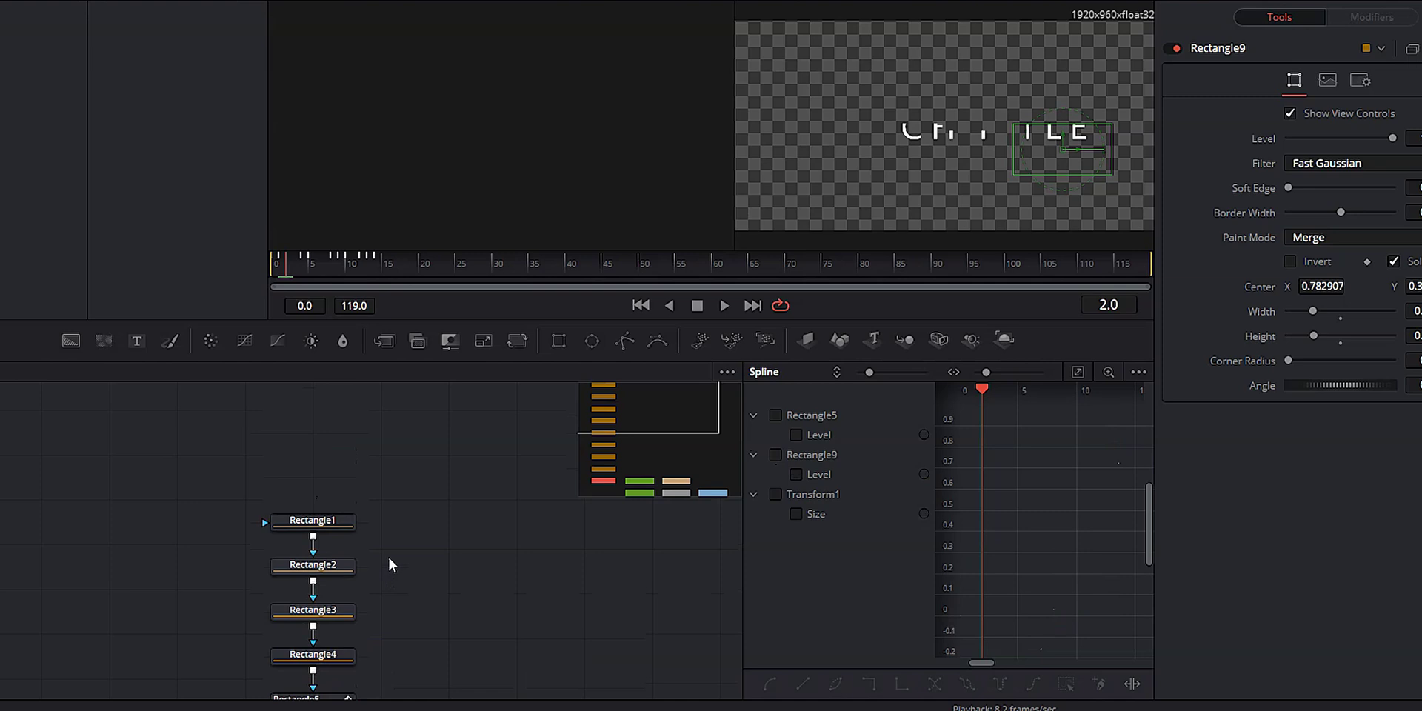
click(335, 524)
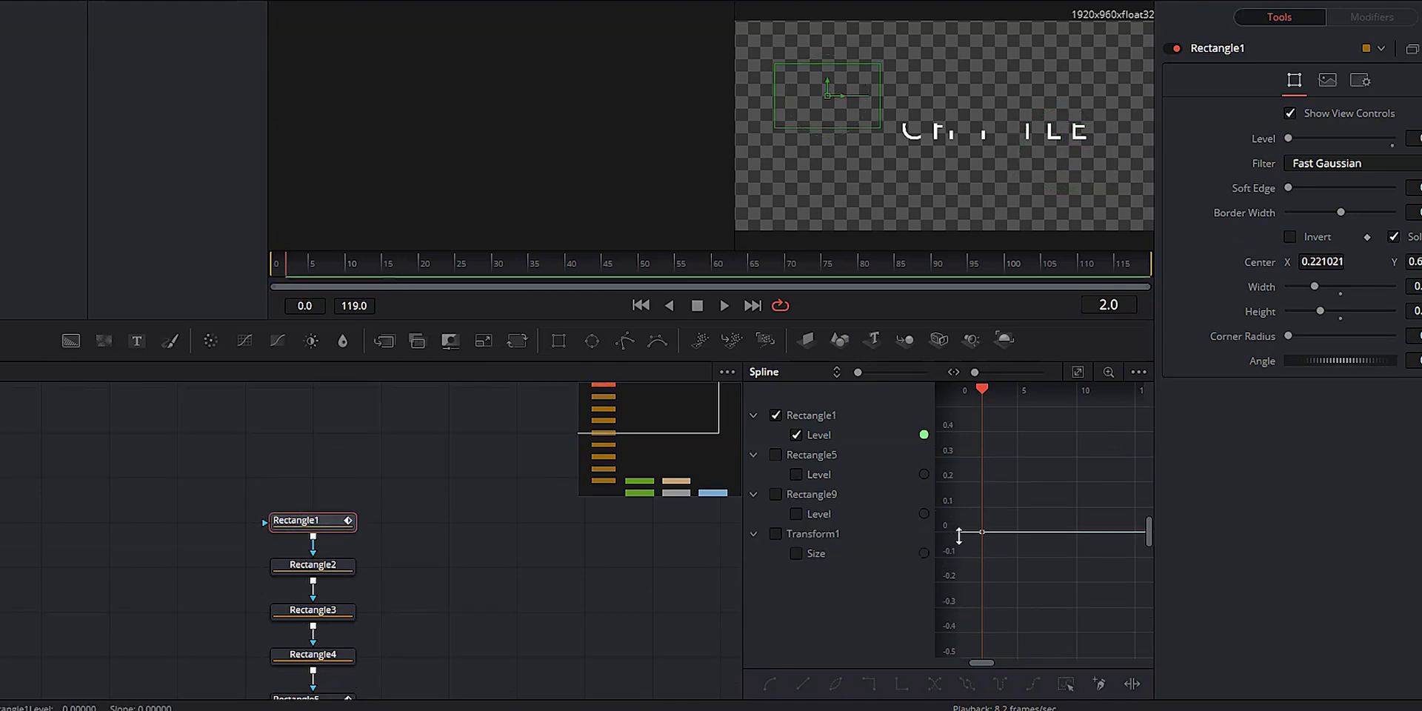
right_click(978, 533)
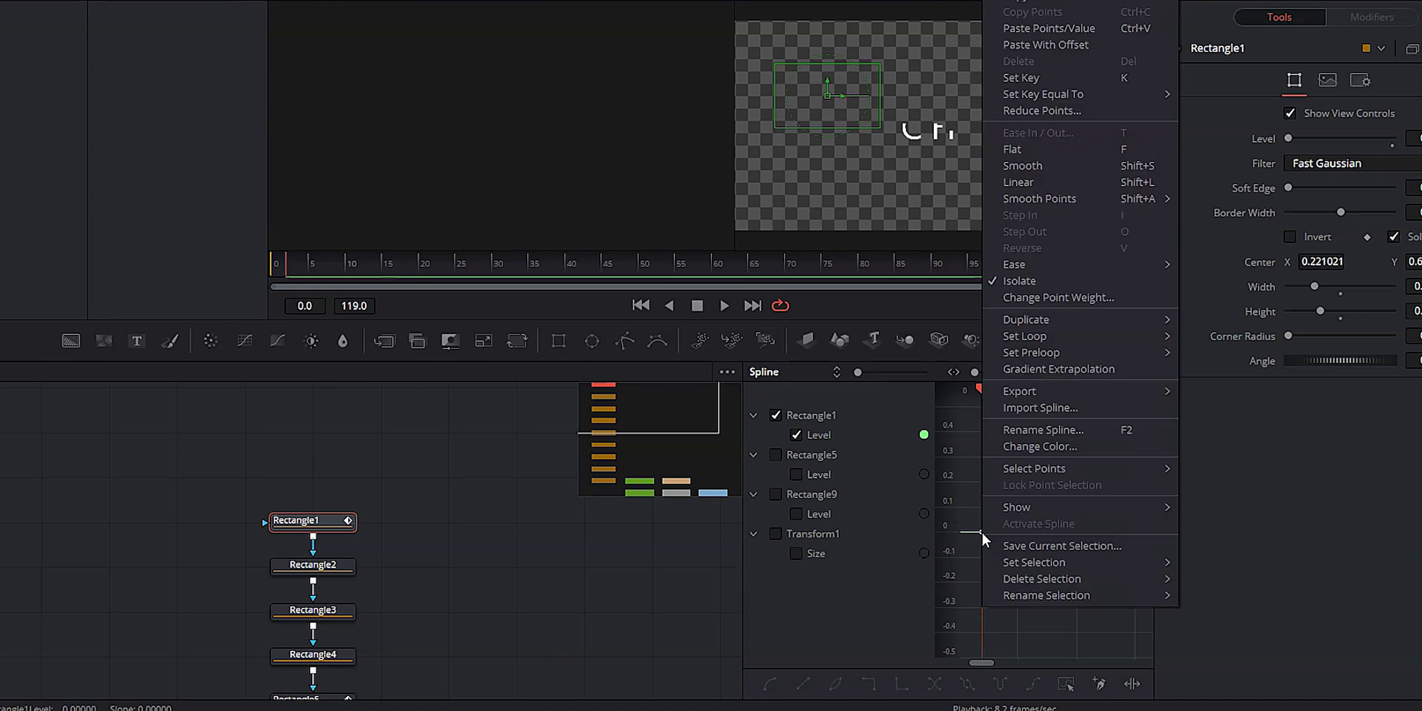
click(1051, 28)
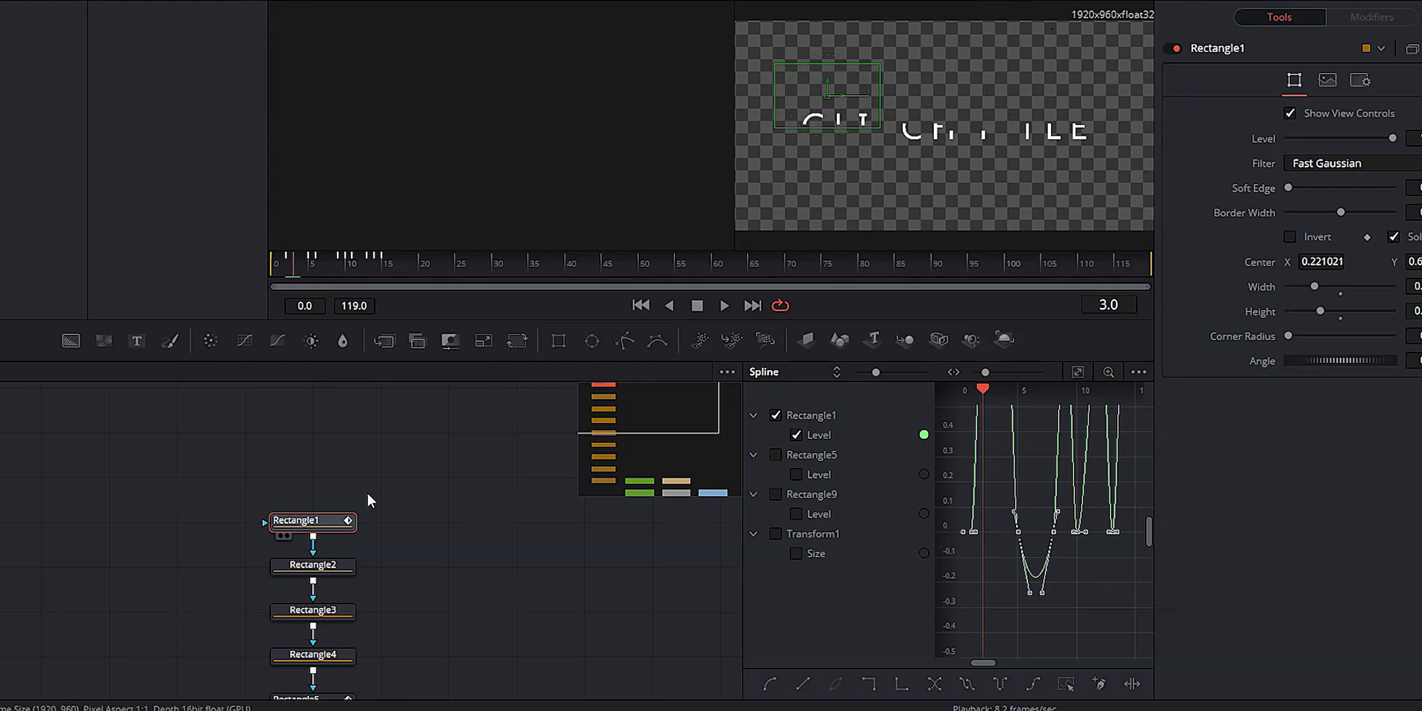
Keyframe Rectangle8's Level on frame 3 and paste the copied keyframes there, with Rectangle1's curve hidden
scroll(328, 603, down, 3)
click(327, 589)
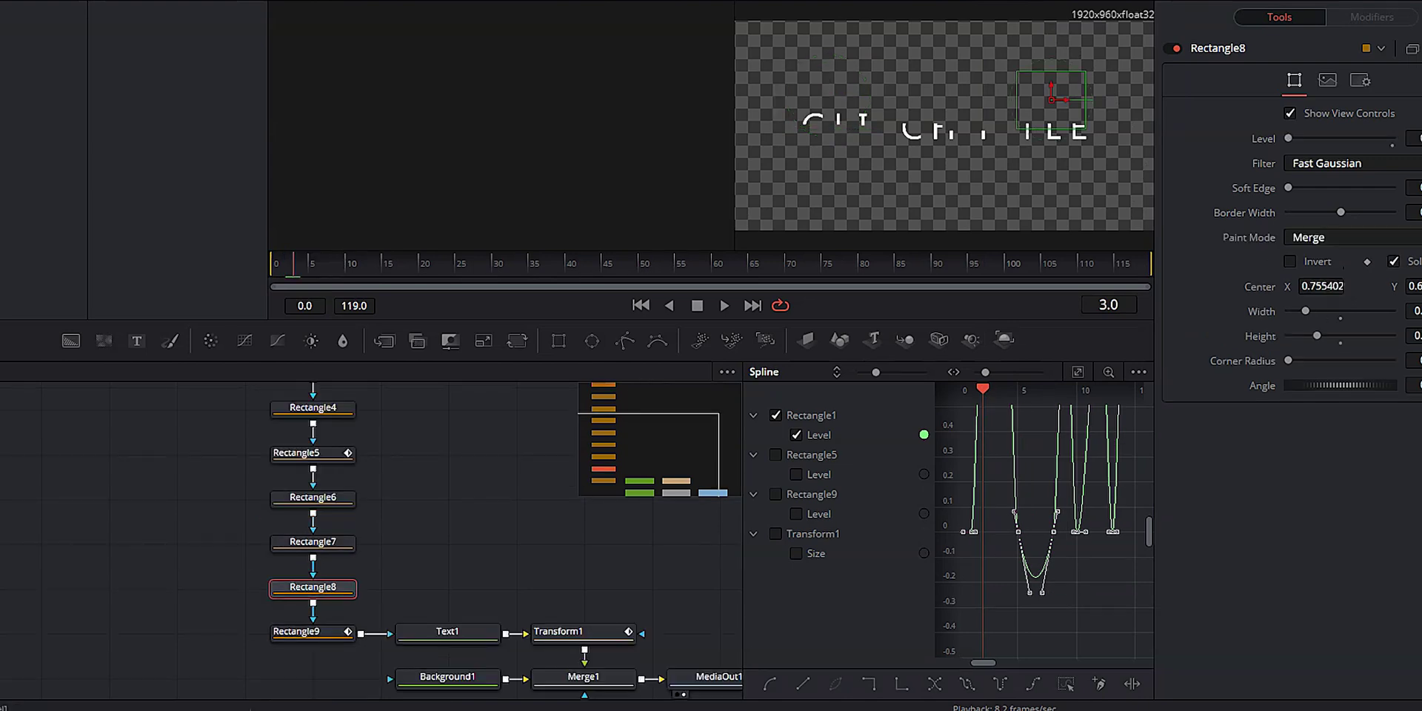
click(775, 416)
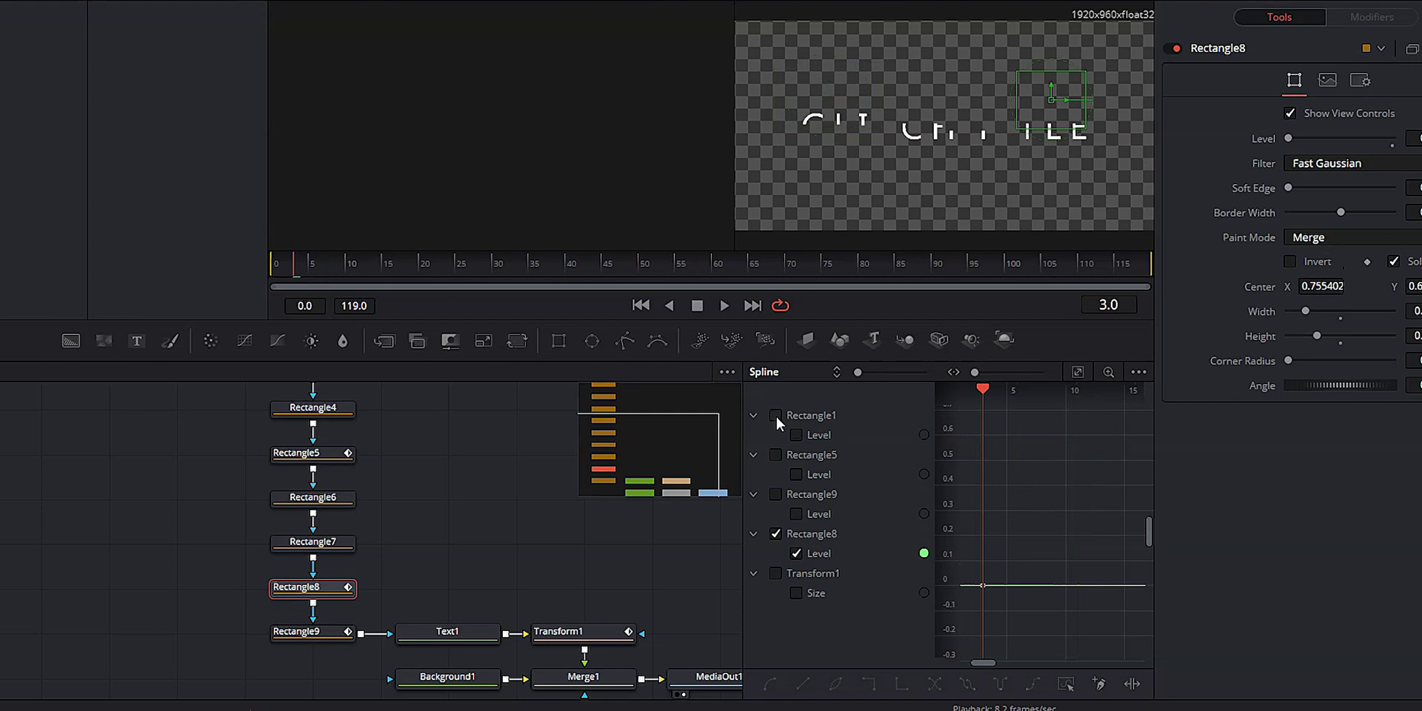
right_click(979, 590)
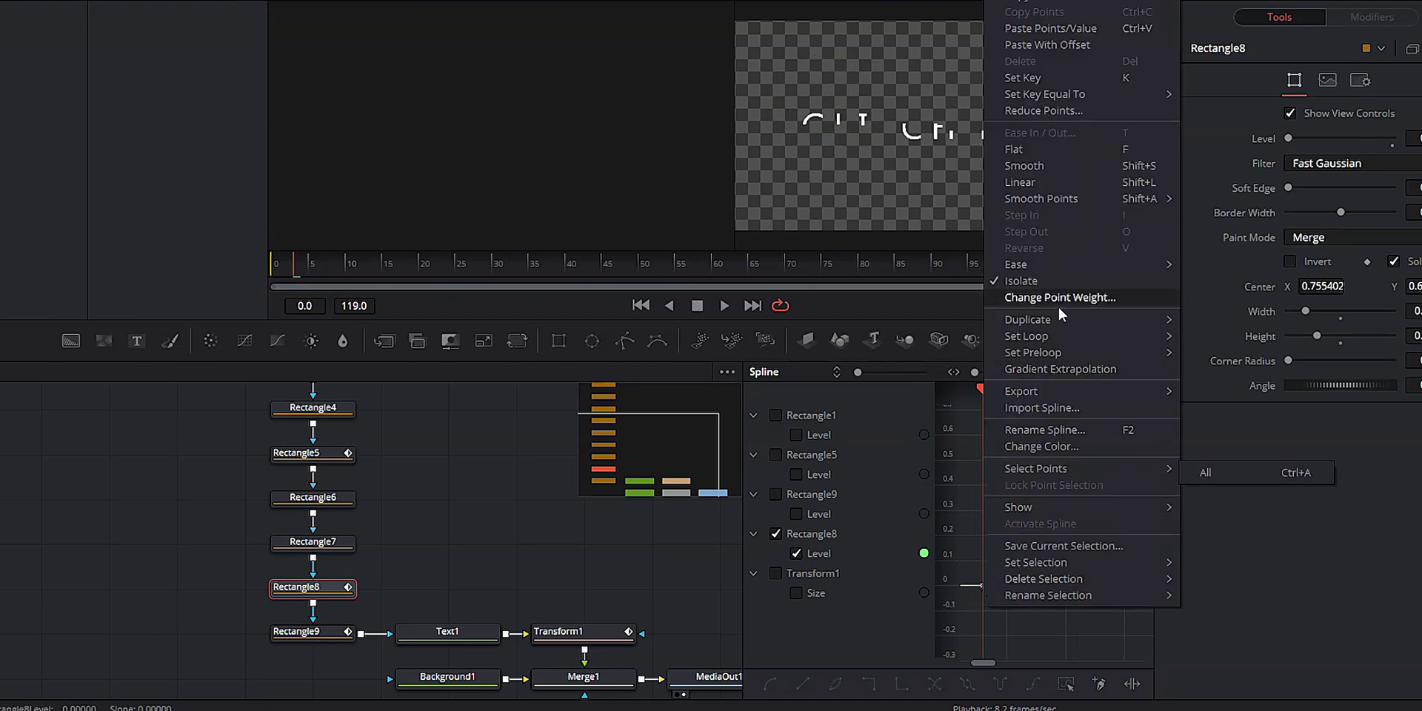
click(1033, 28)
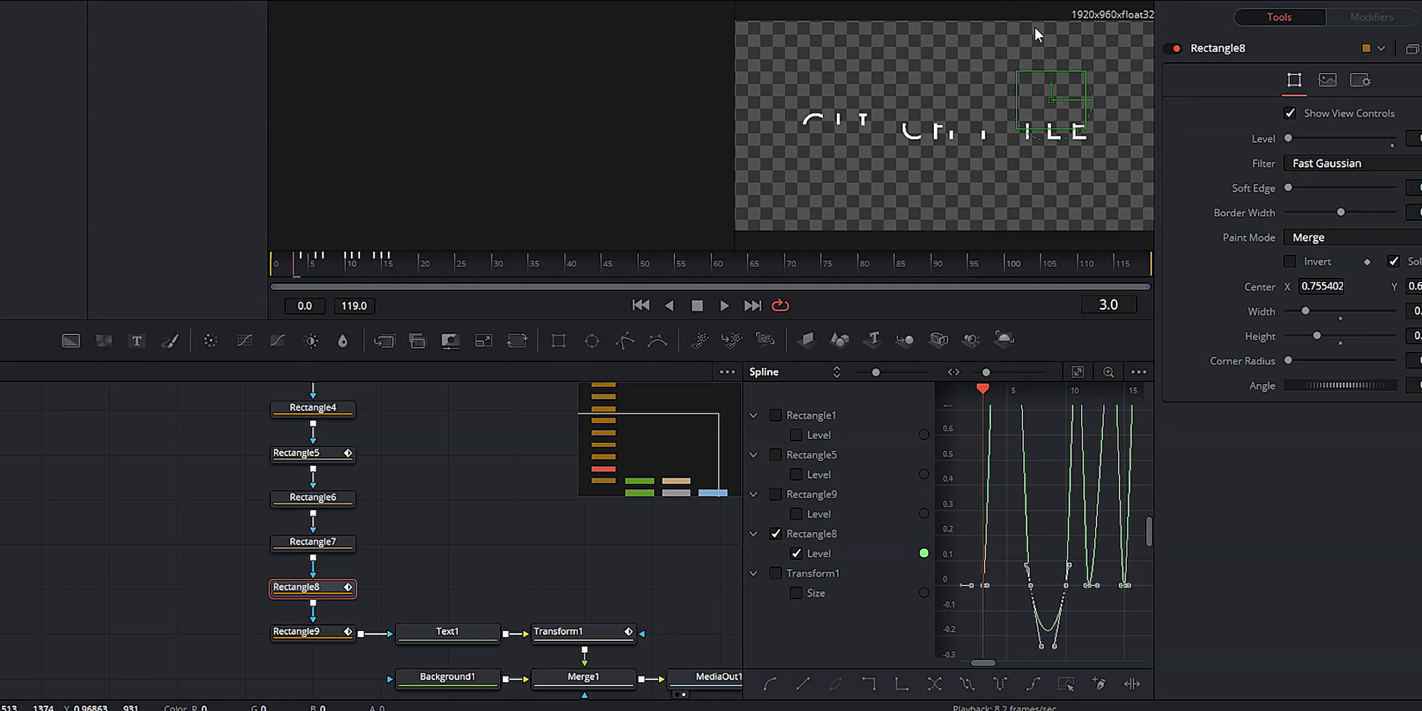
Keyframe Rectangle2's Level on frame 4 and paste the copied keyframes there, with Rectangle8's curve hidden
click(775, 533)
scroll(432, 527, up, 5)
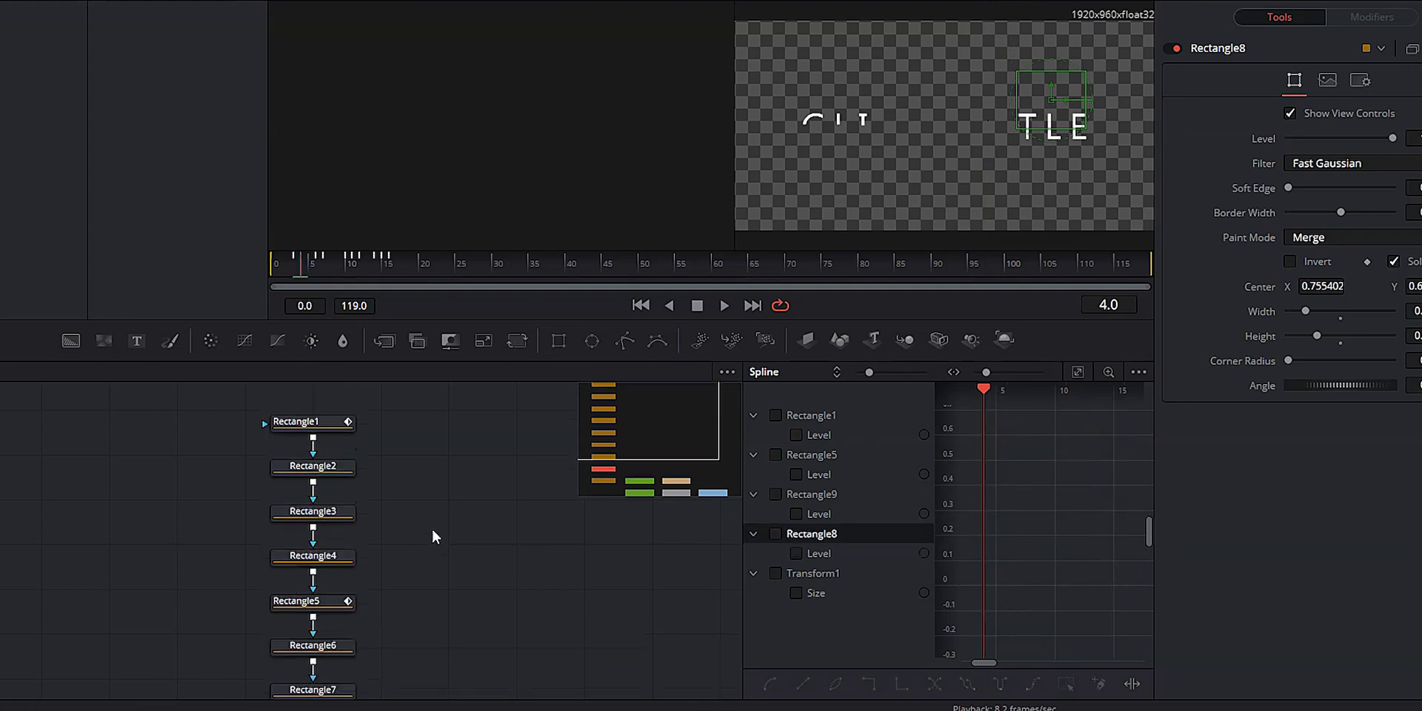
click(339, 518)
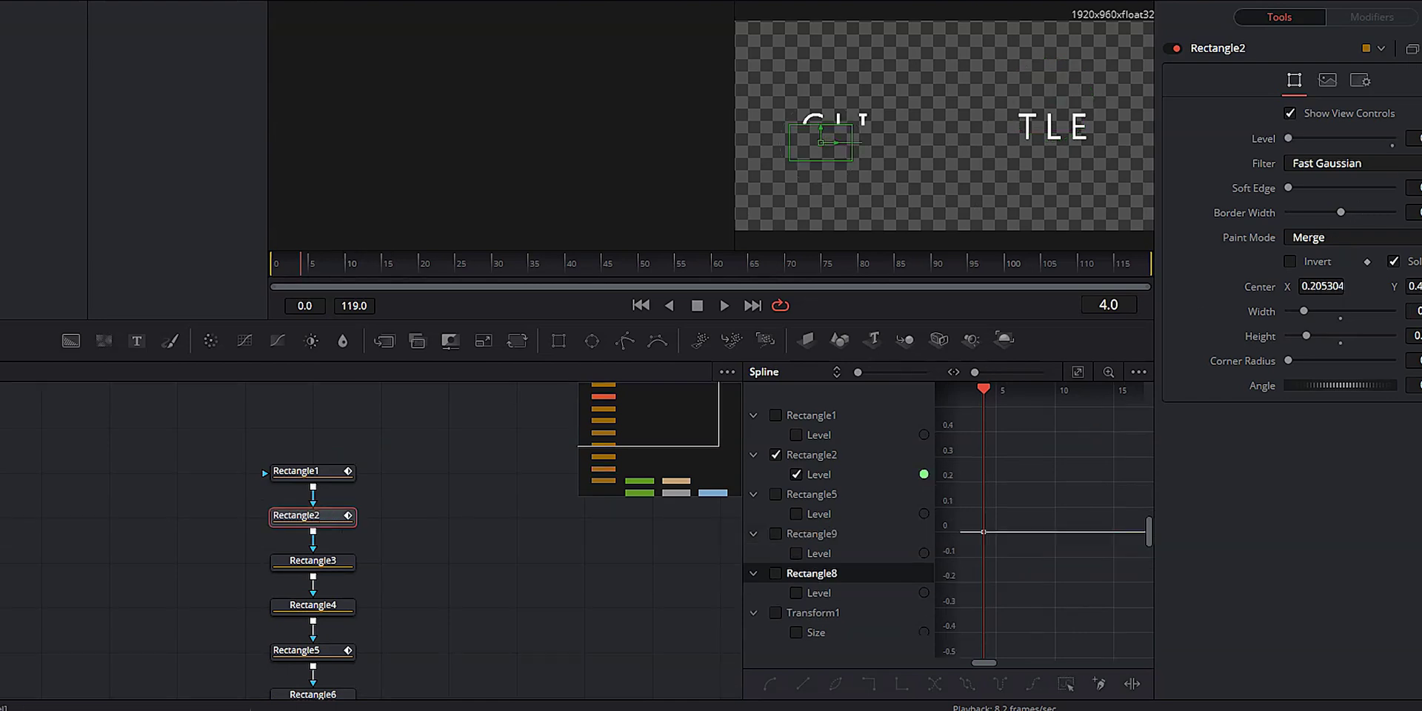
right_click(976, 531)
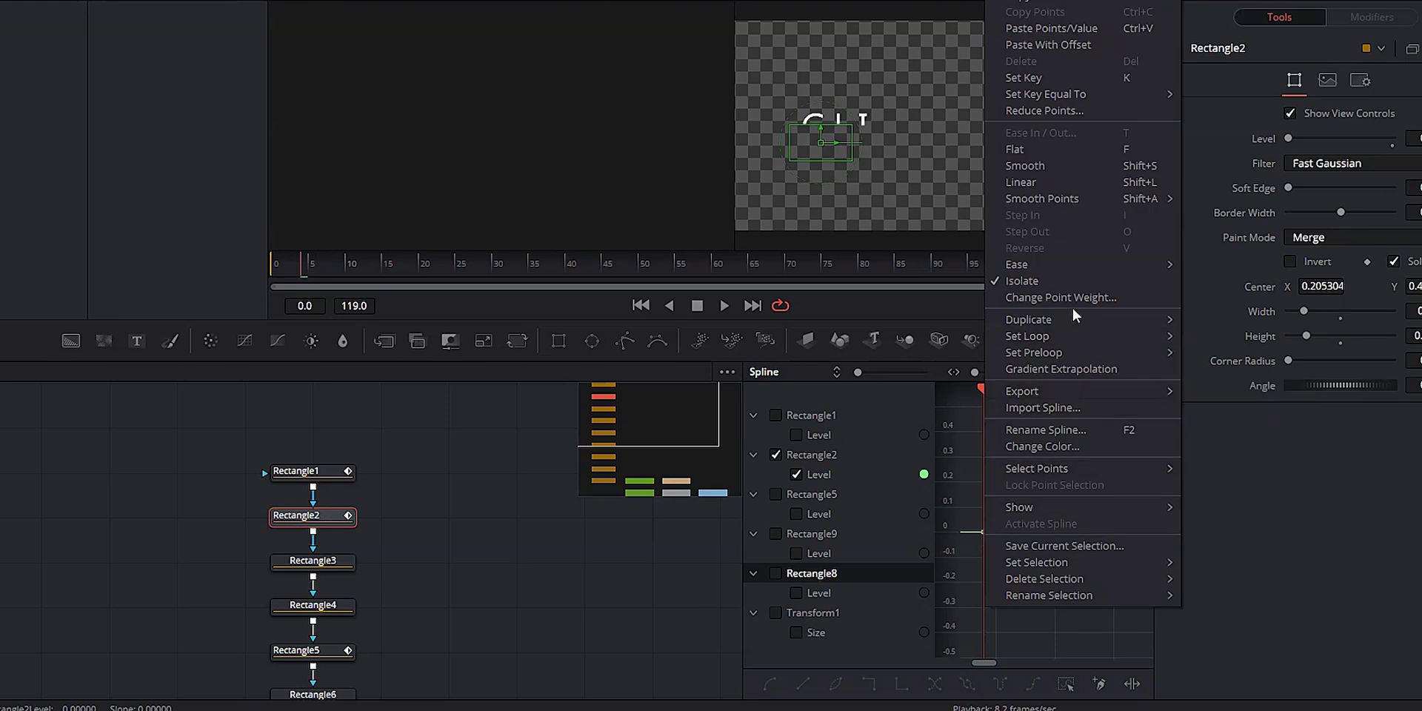
click(1060, 29)
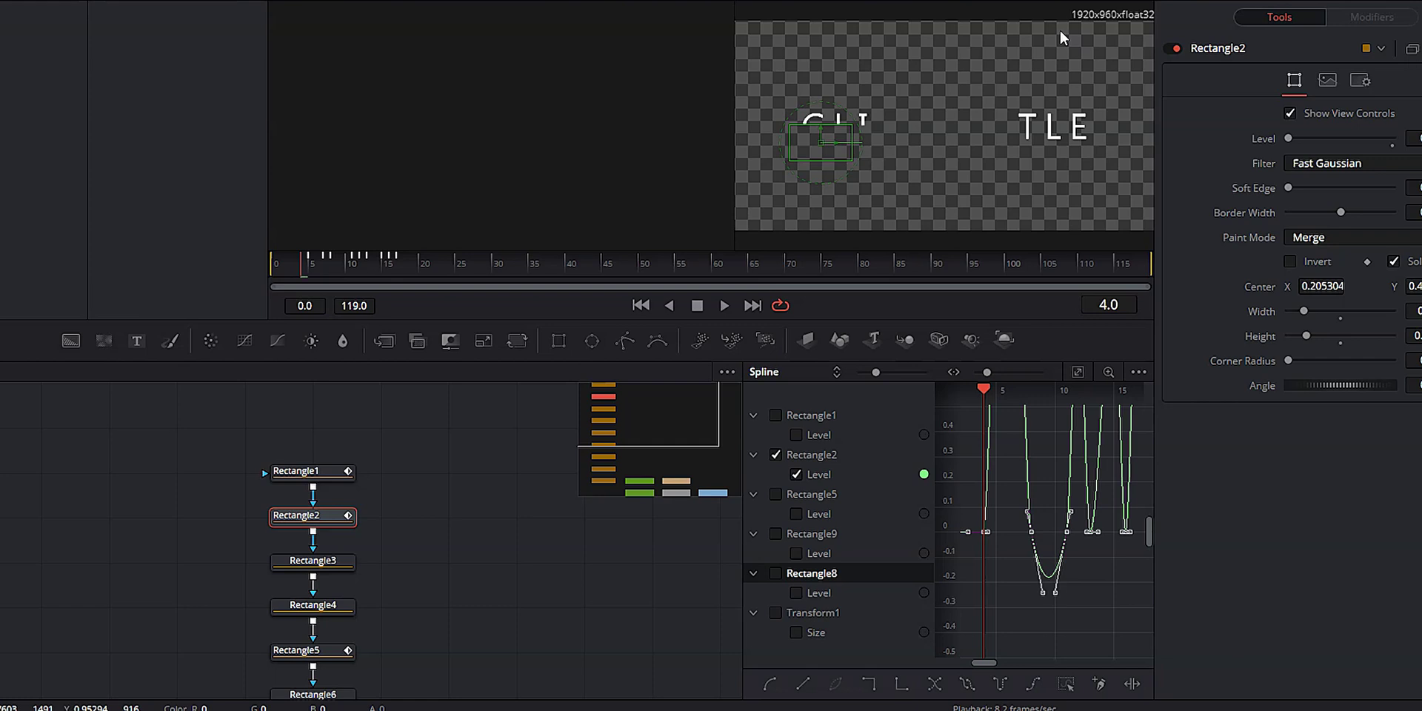
Keyframe Rectangle7's Level on frame 5 and paste the copied keyframes there, with Rectangle2's curve hidden
key(Right)
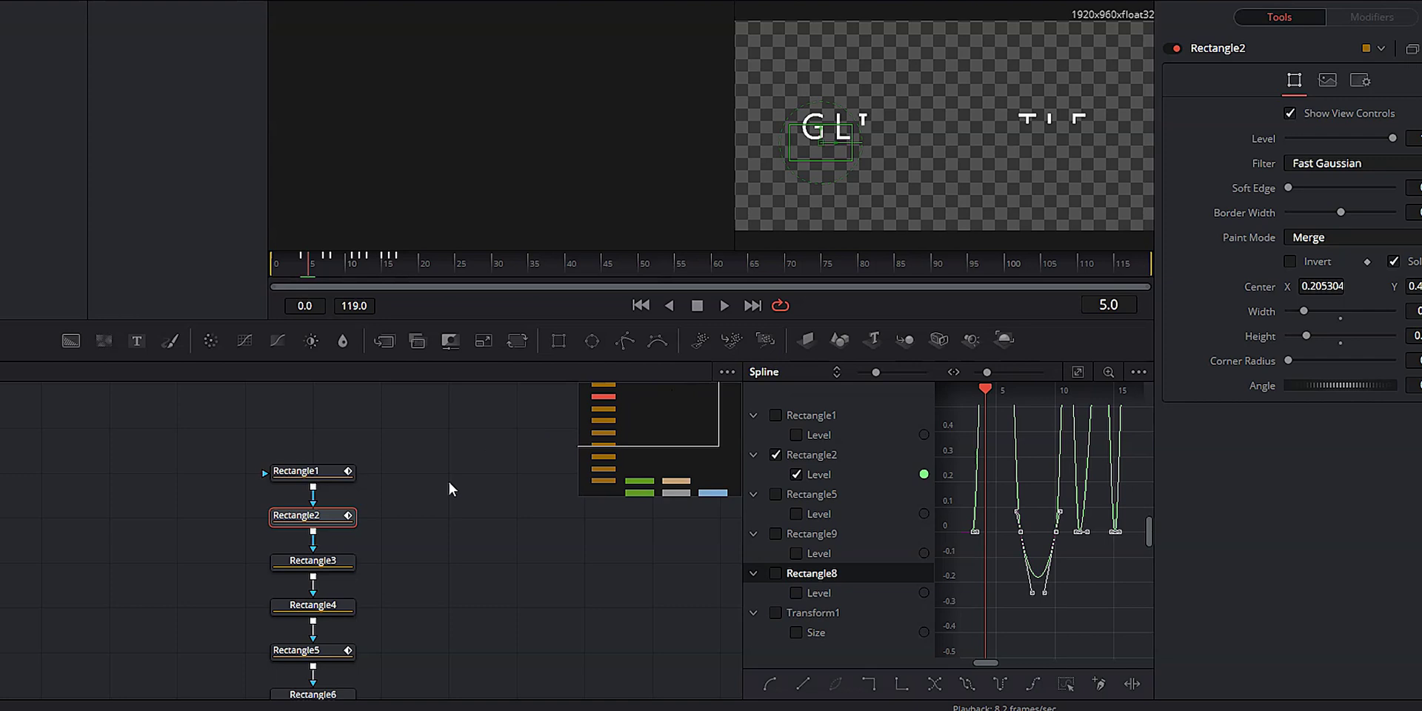
scroll(418, 507, down, 4)
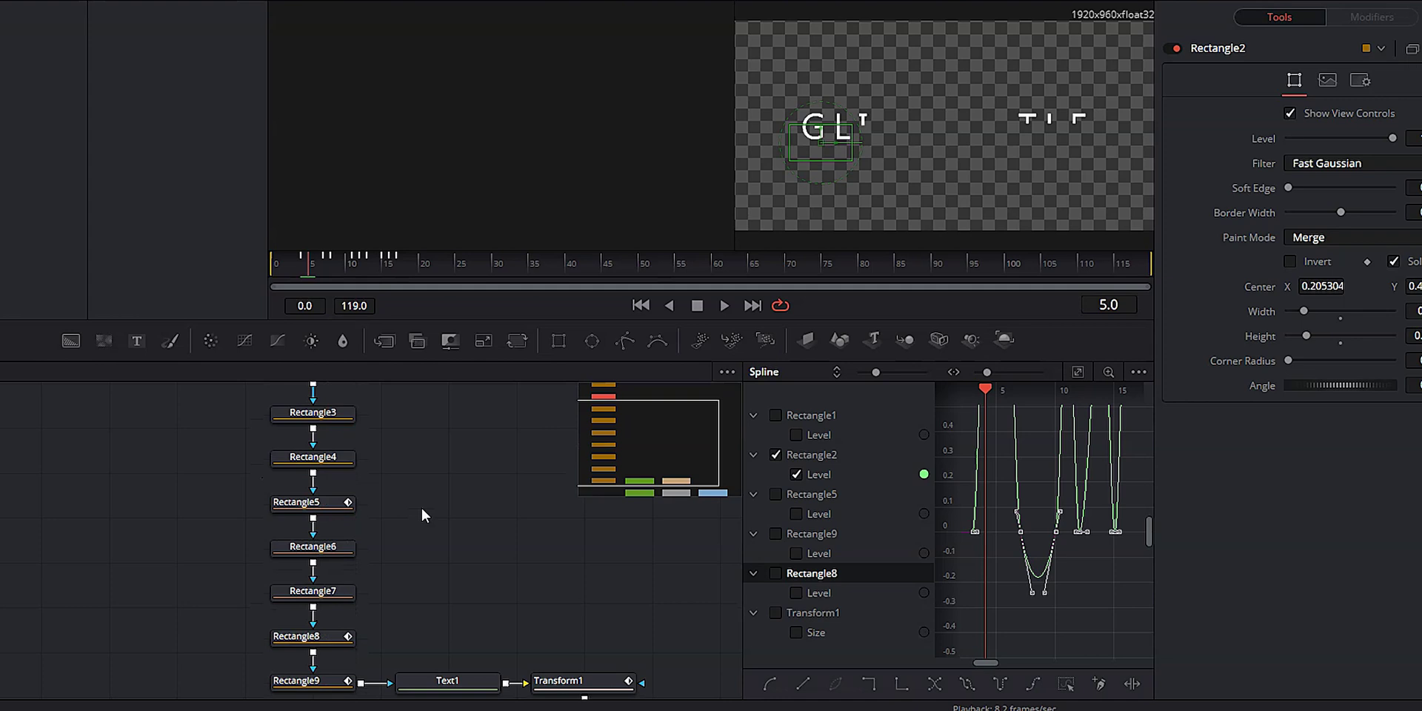
click(336, 590)
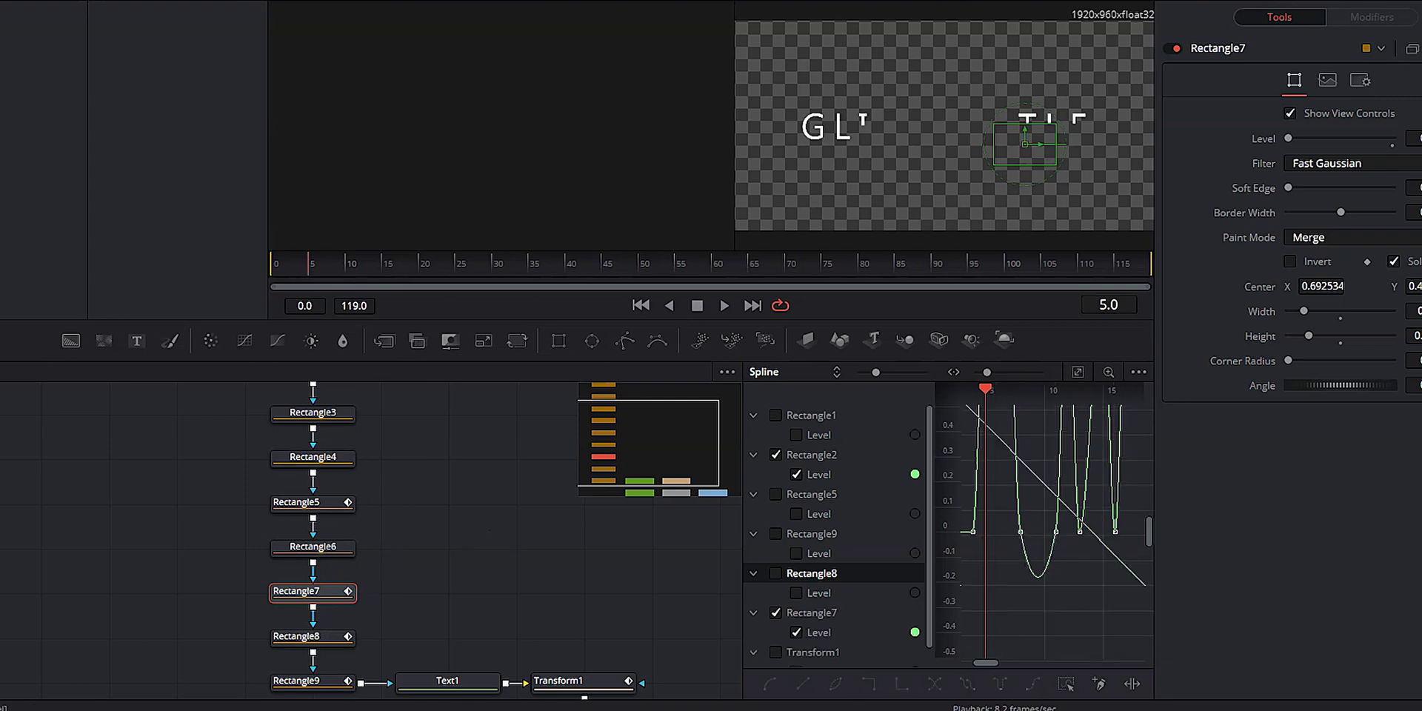
click(776, 455)
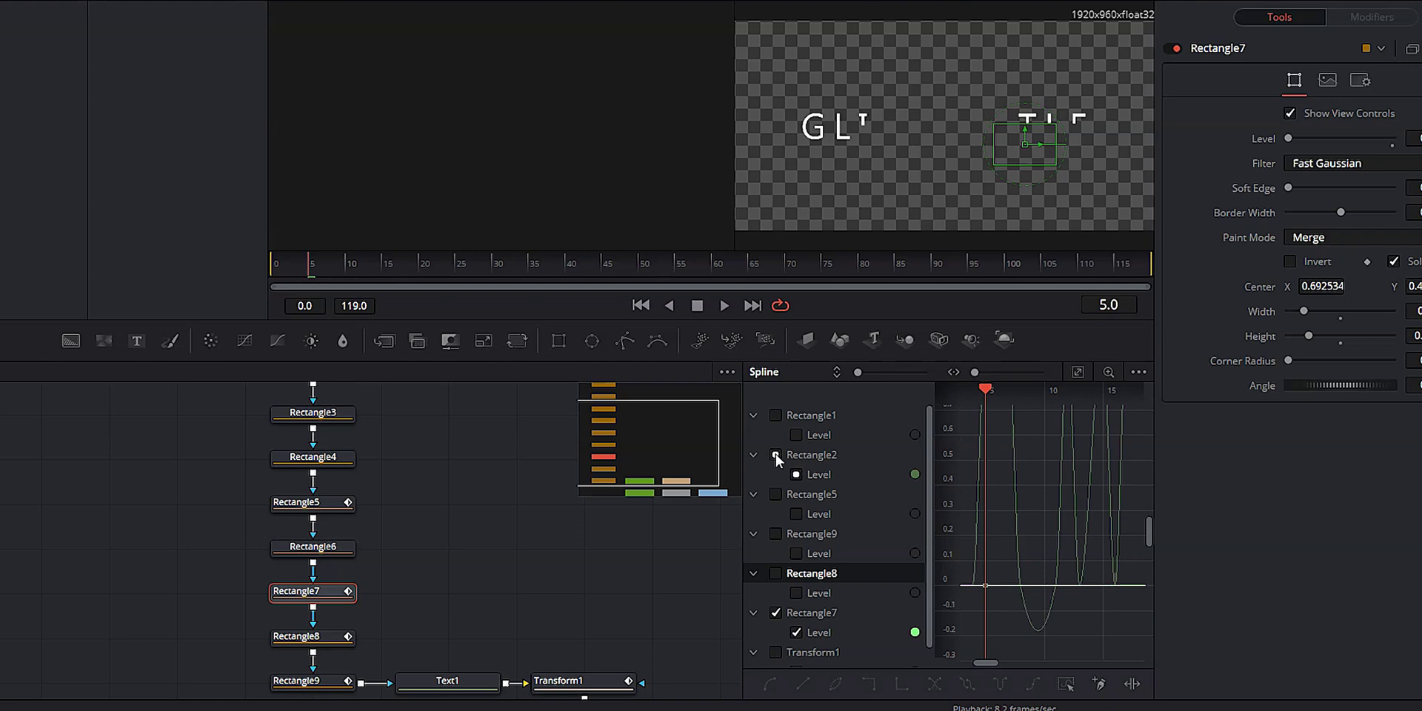
right_click(986, 588)
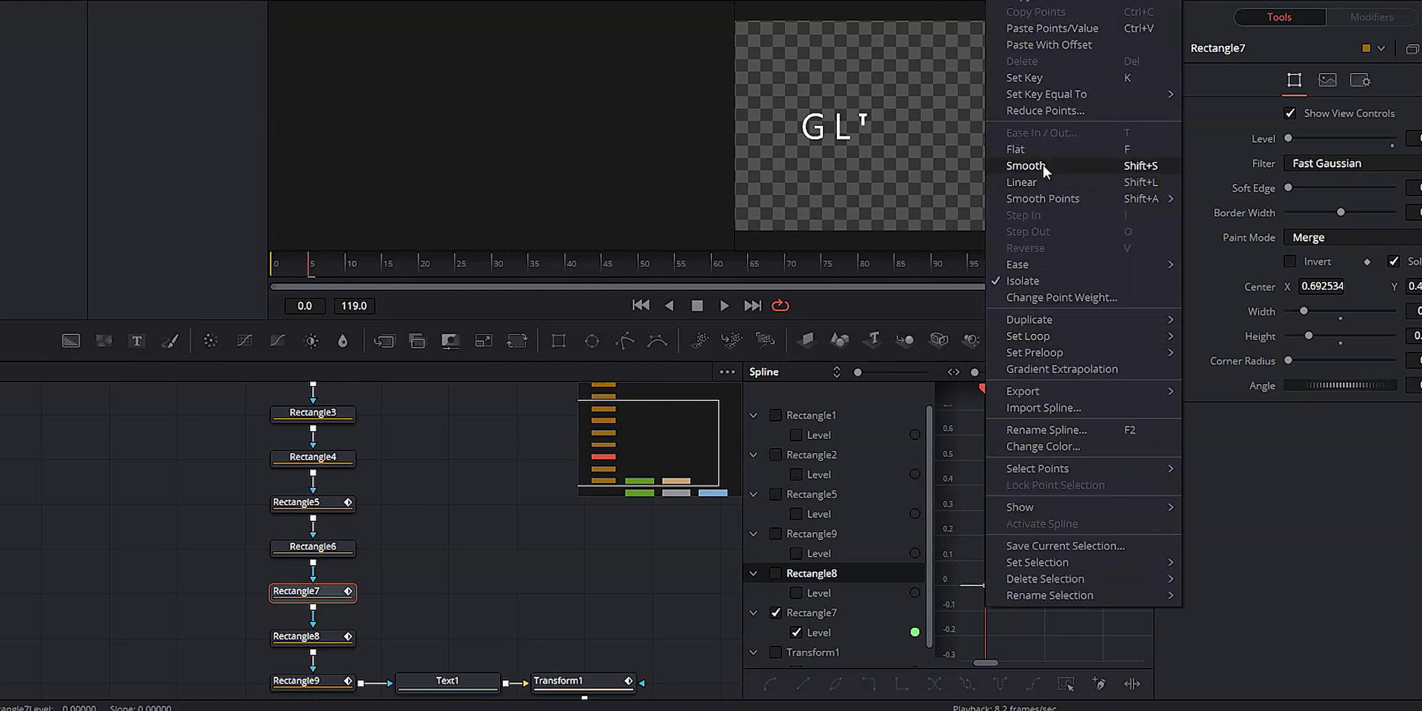
click(1046, 30)
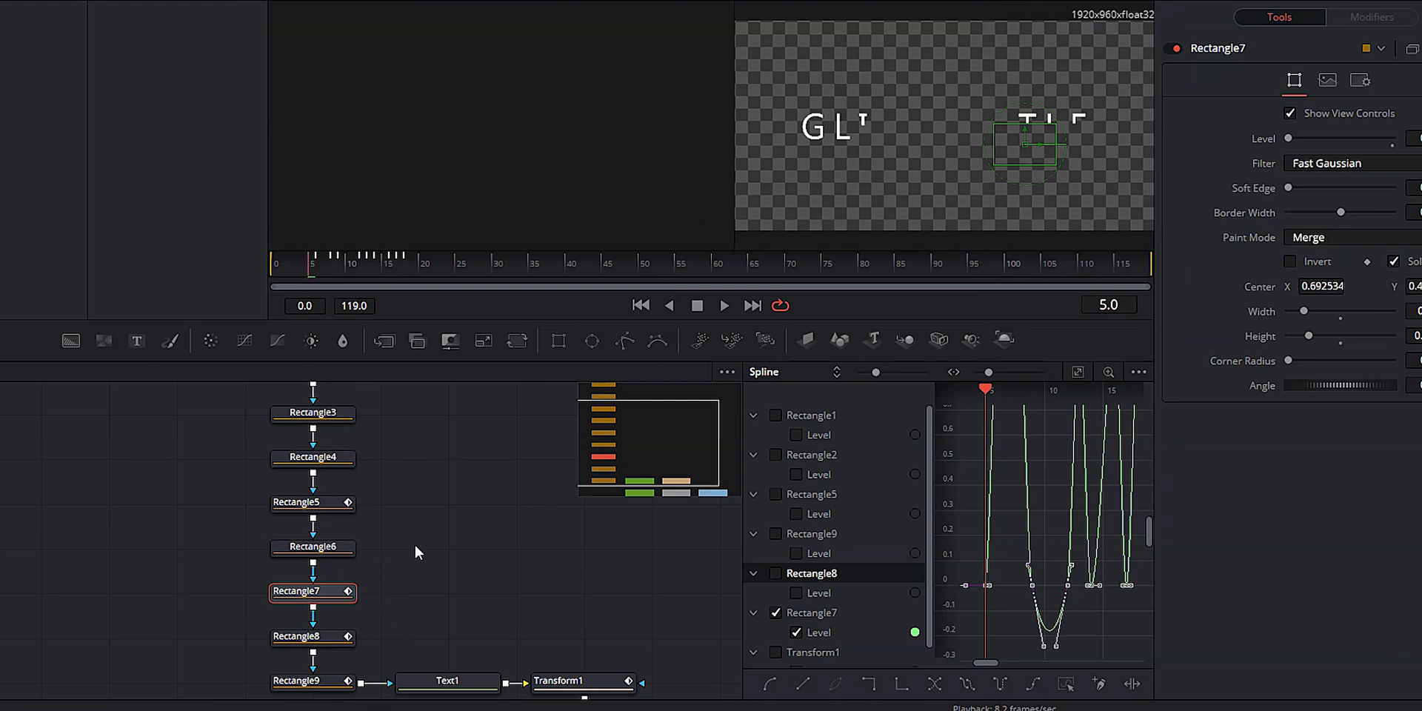
scroll(414, 546, up, 2)
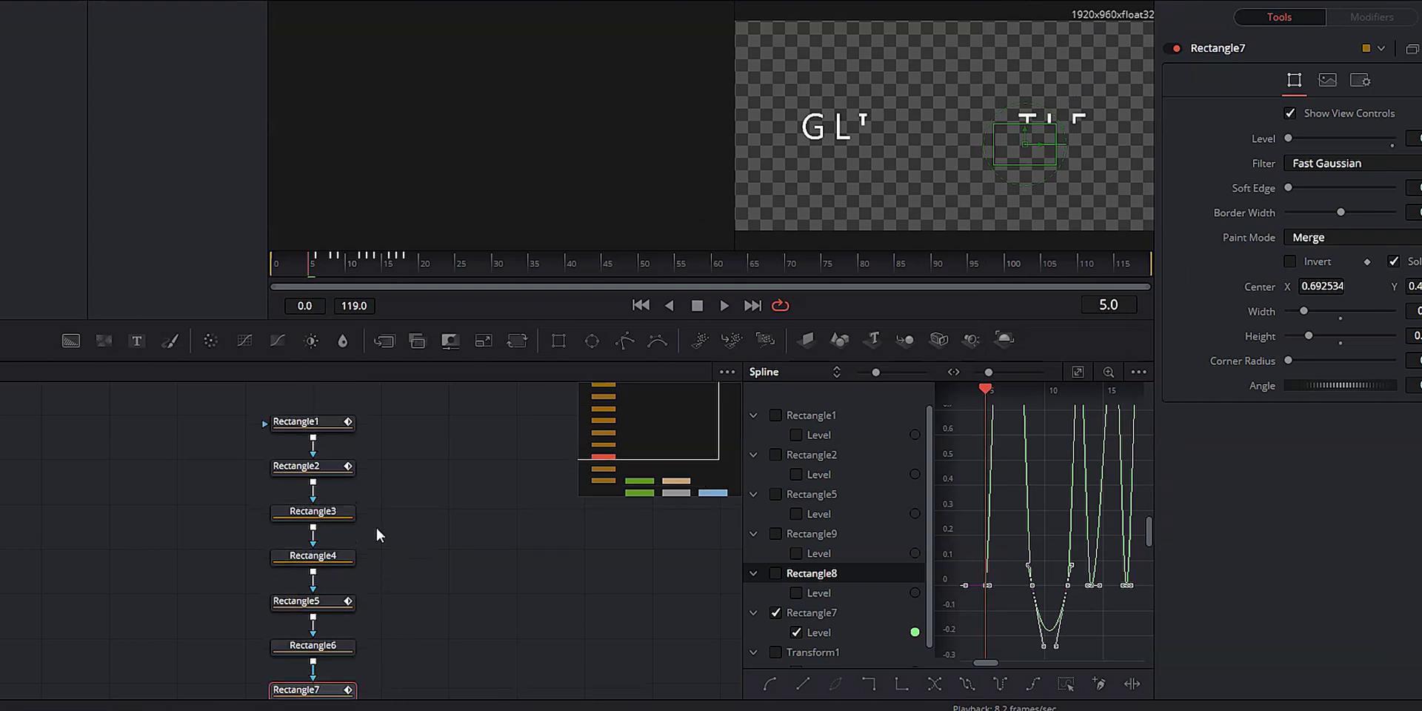
mouse_move(335, 516)
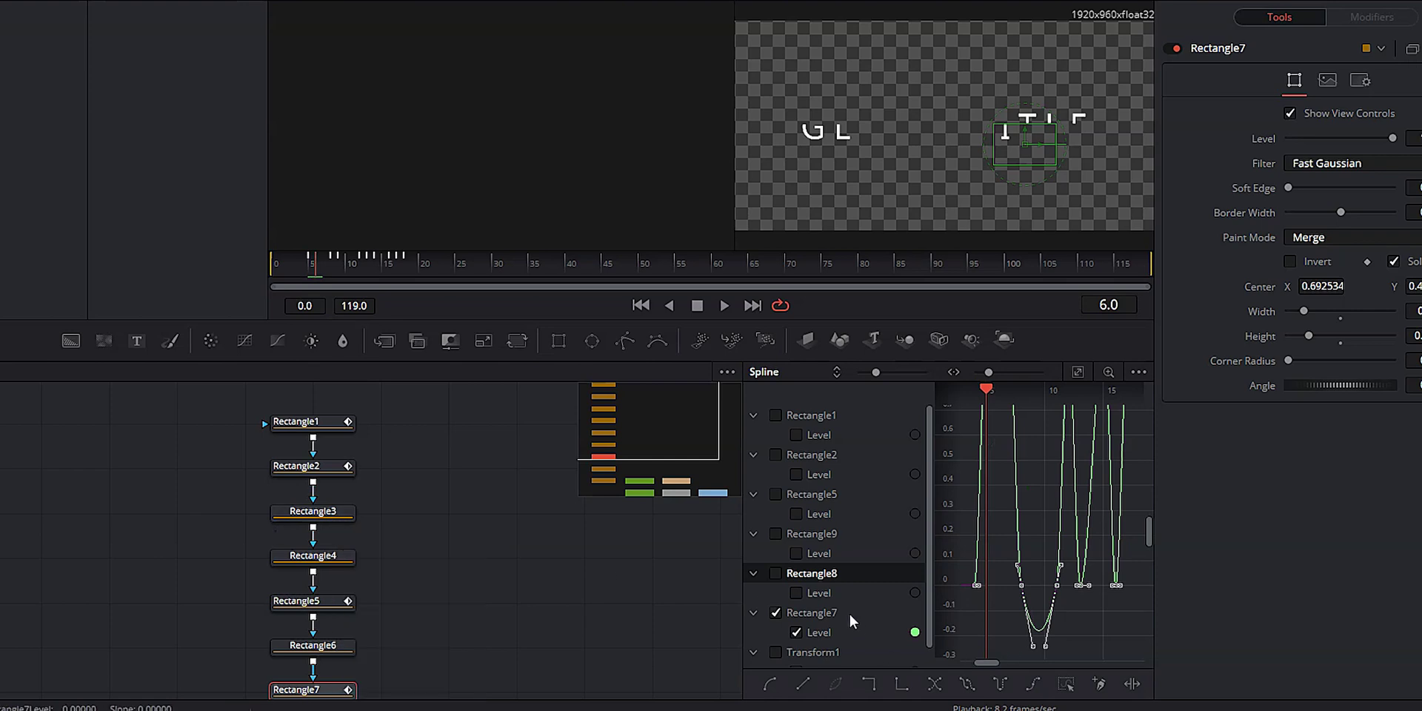
Keyframe Rectangle3's Level on frame 6 and paste the copied keyframes there, with Rectangle7's curve hidden
click(775, 612)
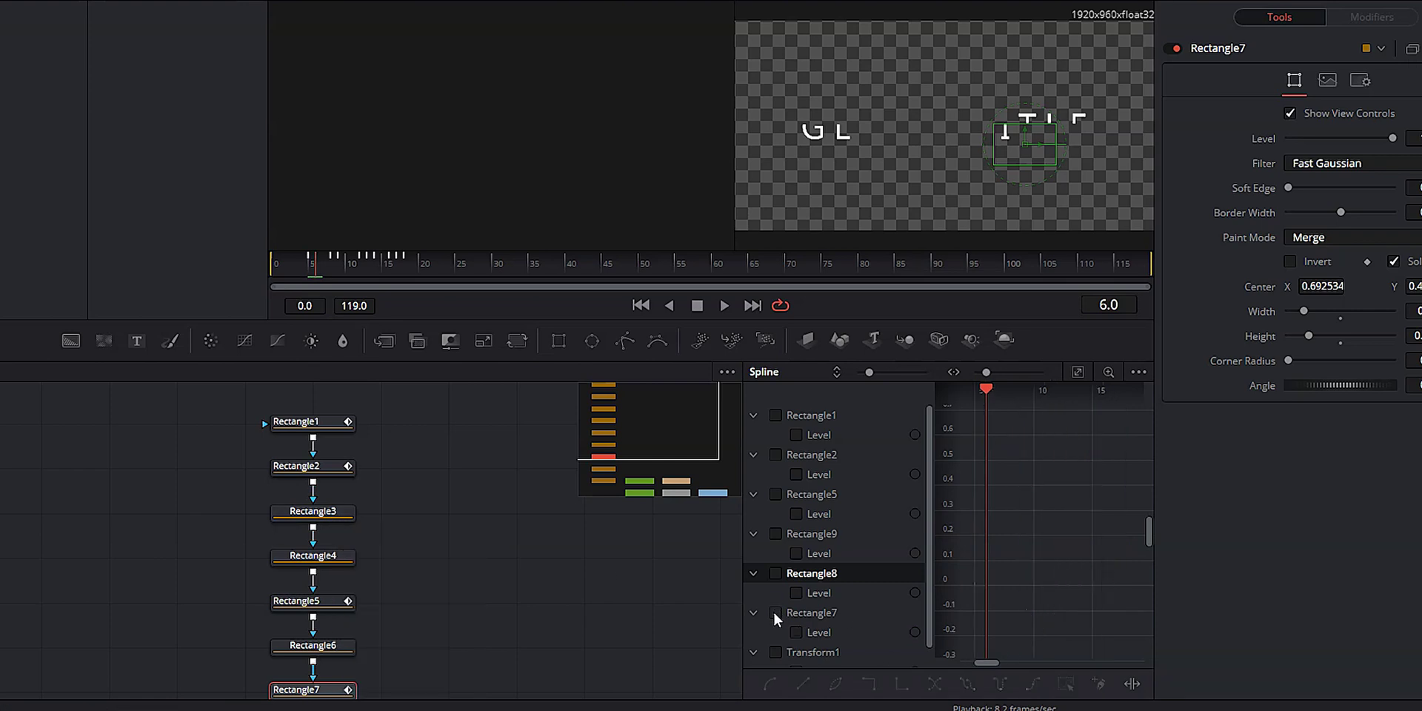
click(332, 511)
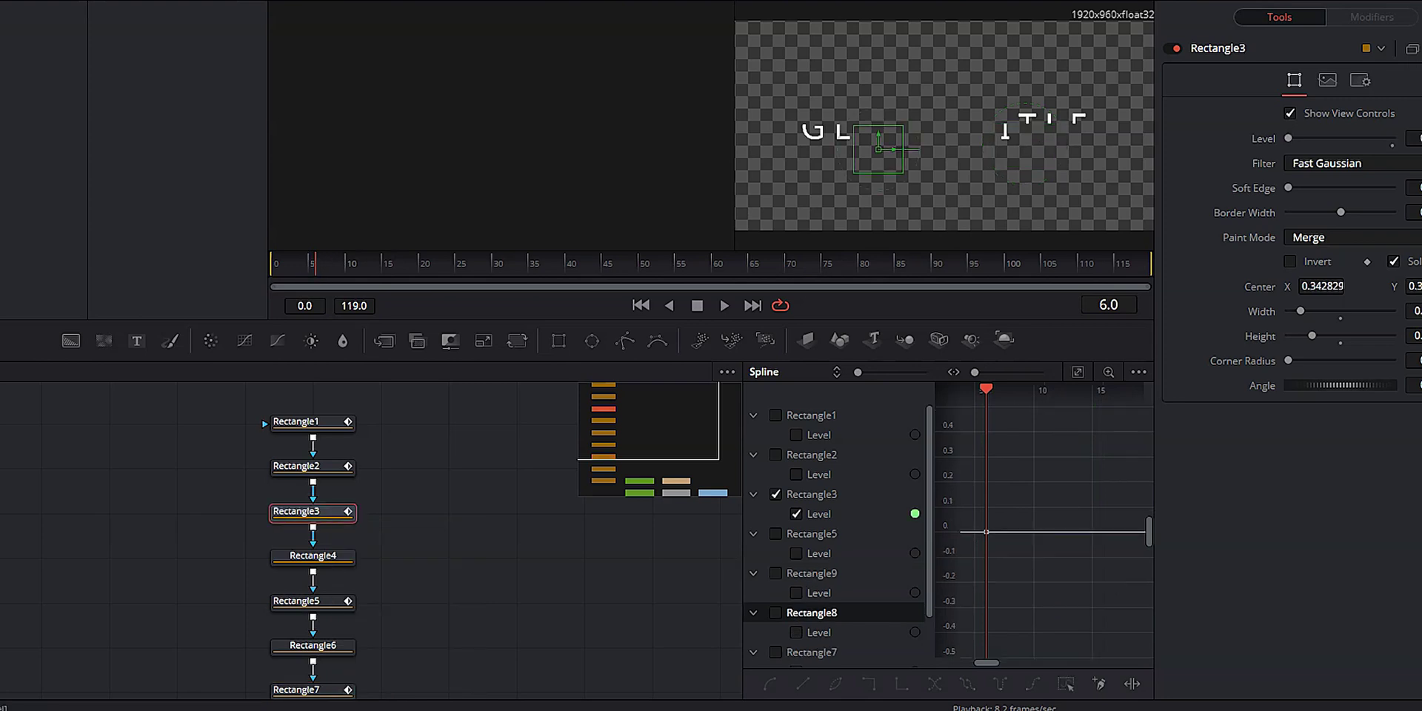
right_click(987, 540)
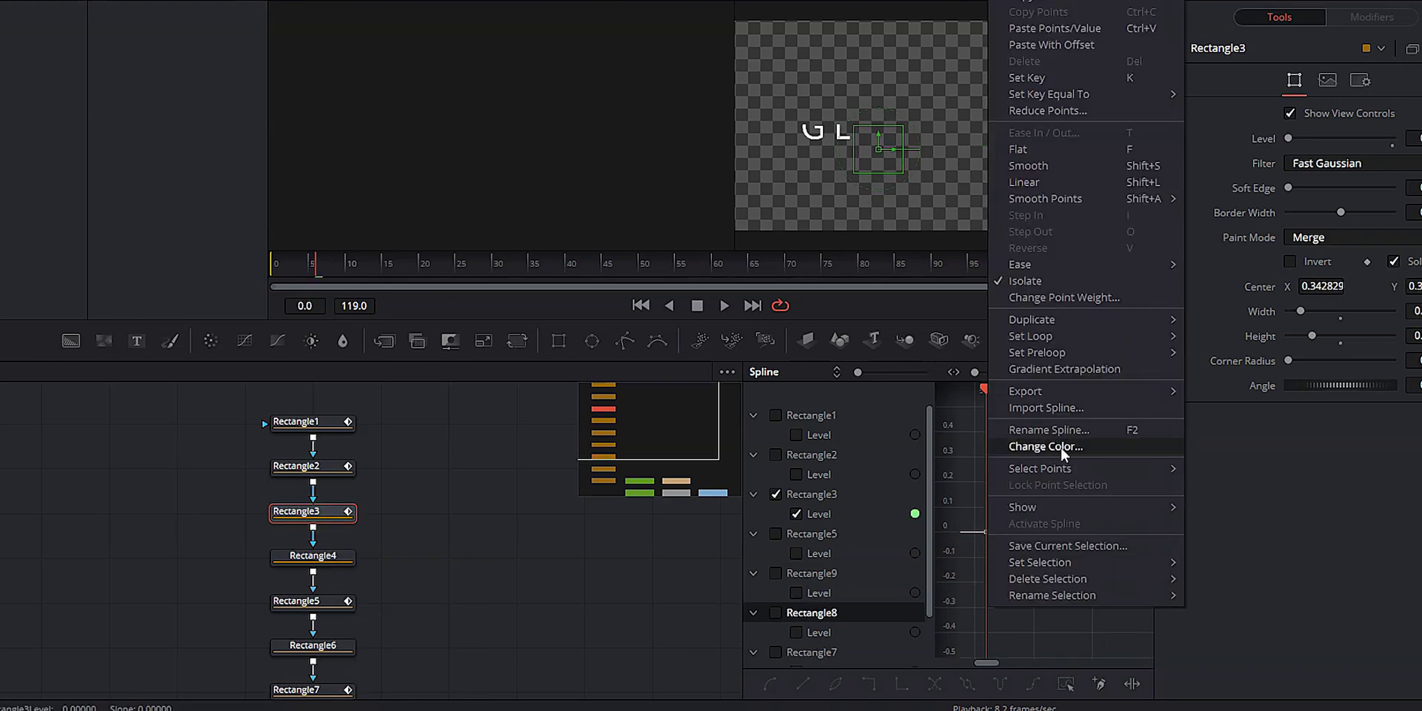
click(1053, 30)
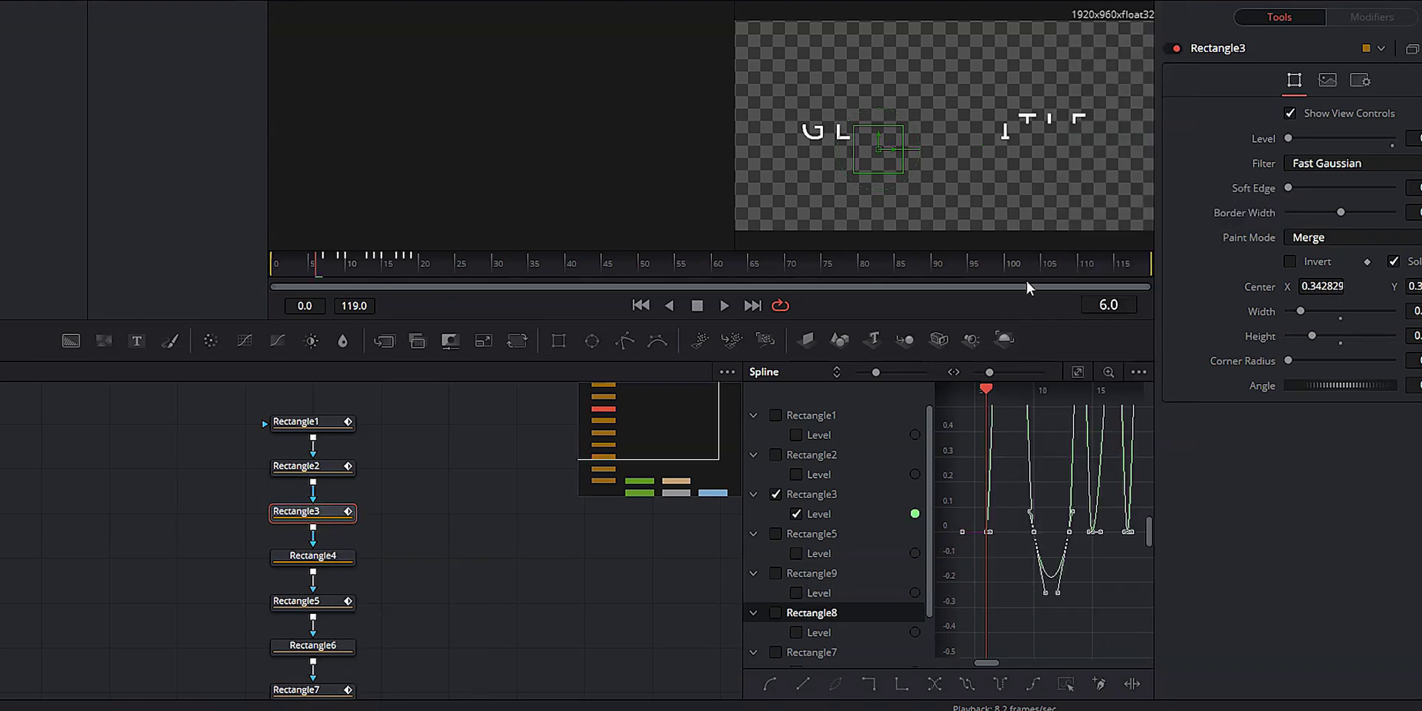
Keyframe Rectangle6's Level on frame 7 and paste the copied keyframes there, with Rectangle3's curve hidden
key(Right)
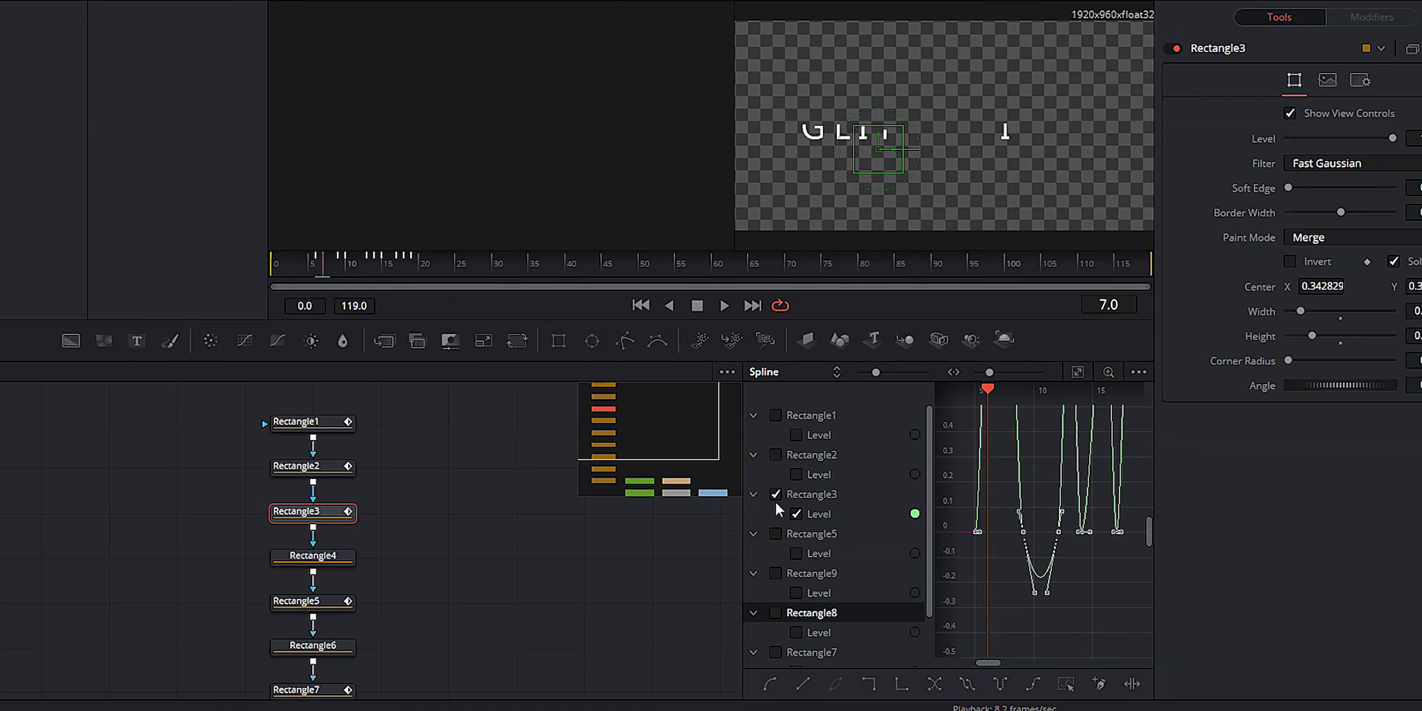
click(776, 494)
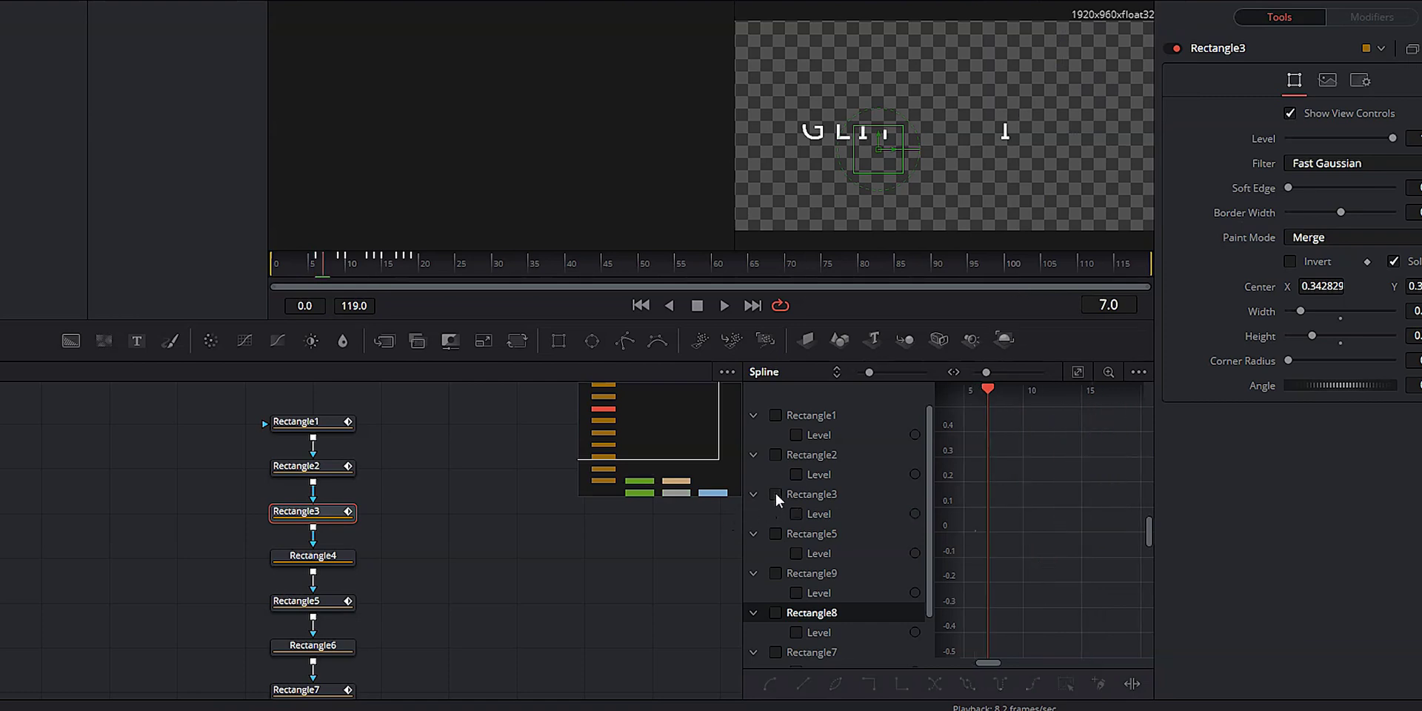
scroll(335, 599, down, 2)
click(336, 598)
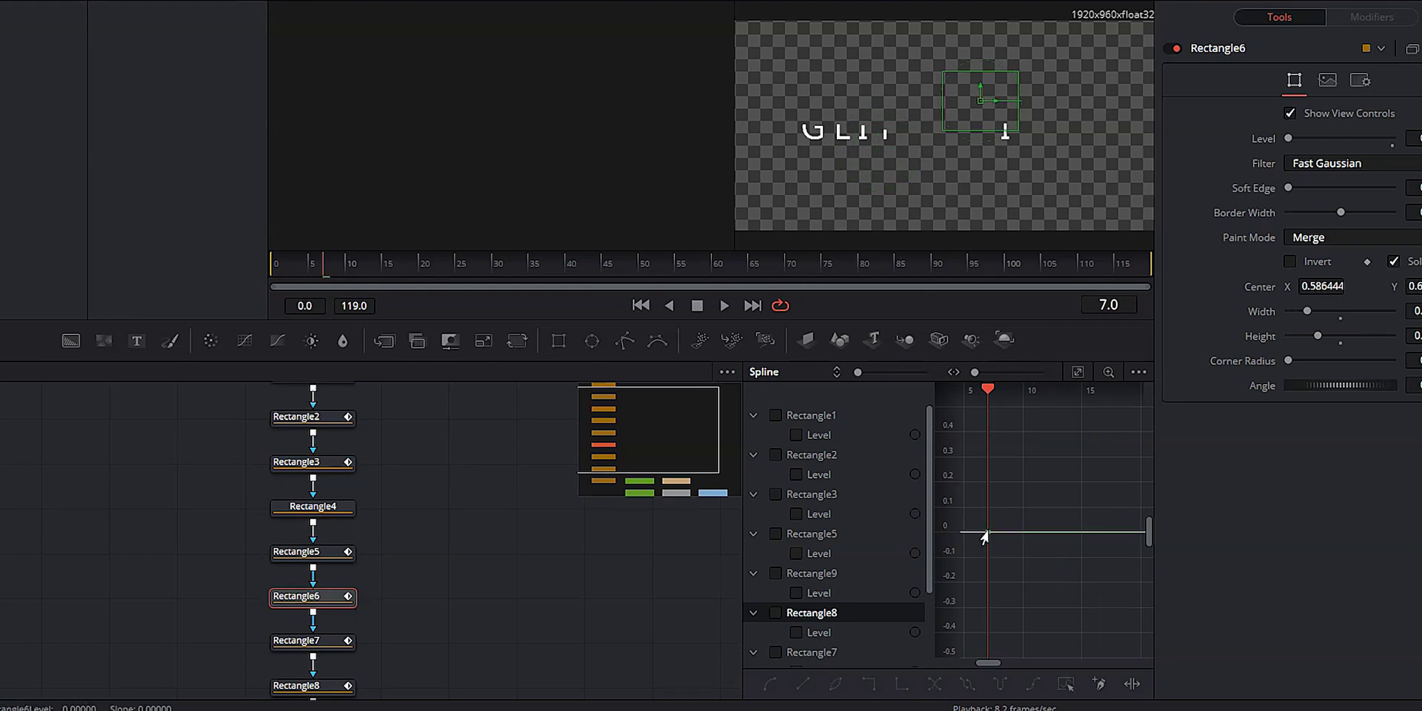
right_click(988, 500)
click(1045, 29)
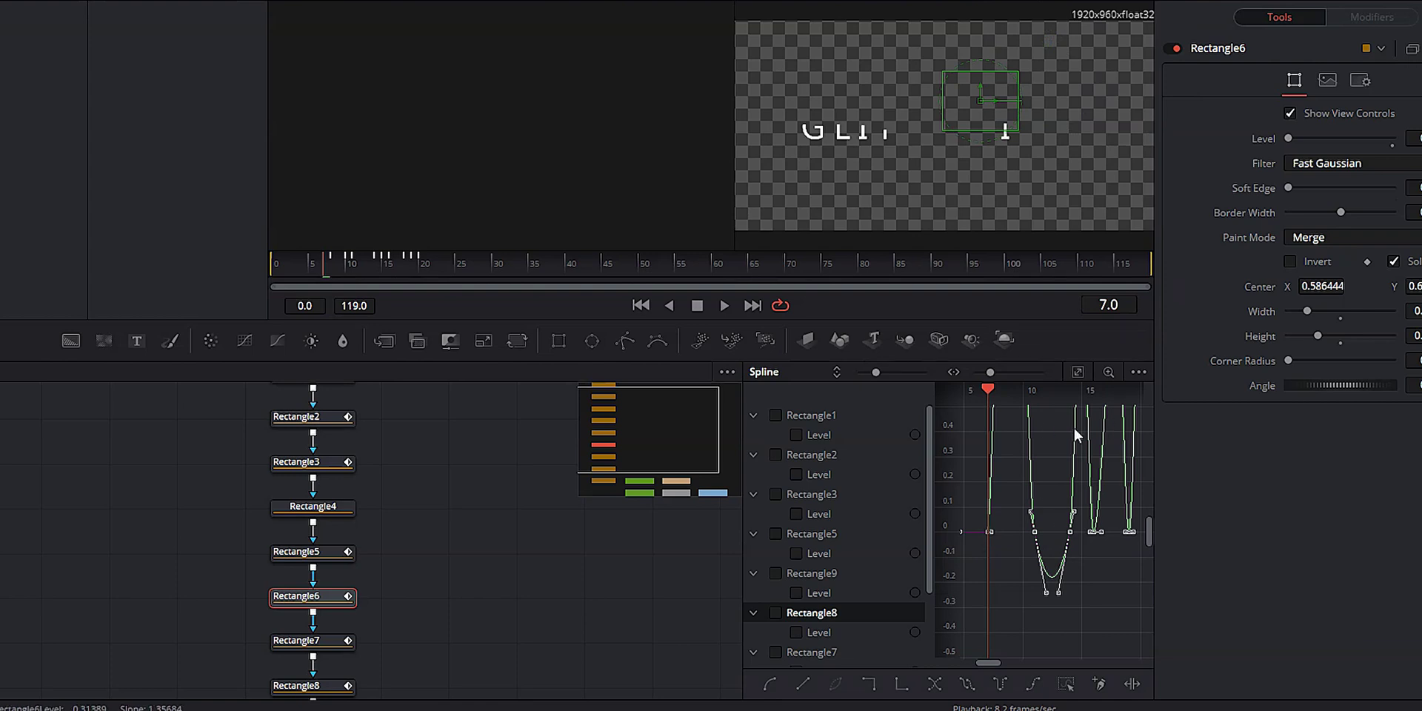
Keyframe Rectangle4's Level on frame 8 and paste the copied keyframes there, with Rectangle6's curve hidden
key(Right)
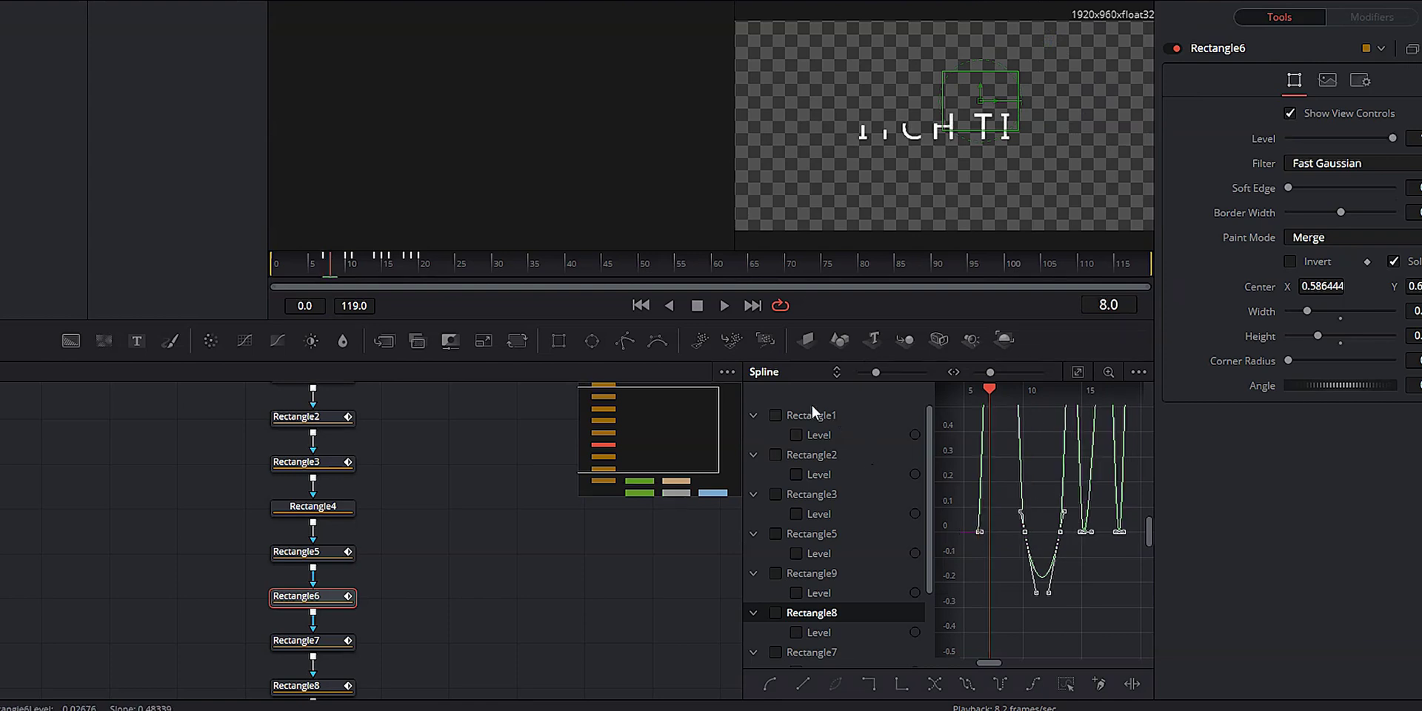
scroll(793, 519, down, 3)
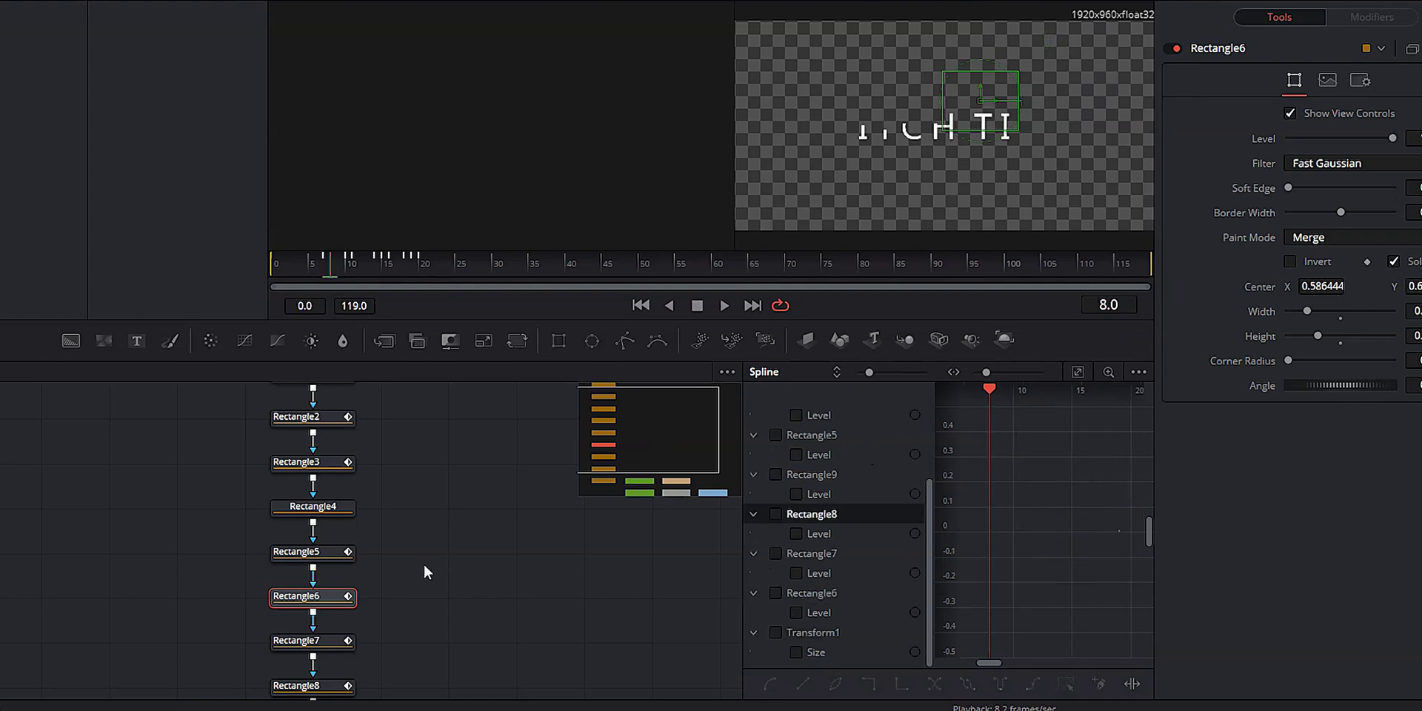
scroll(423, 563, up, 2)
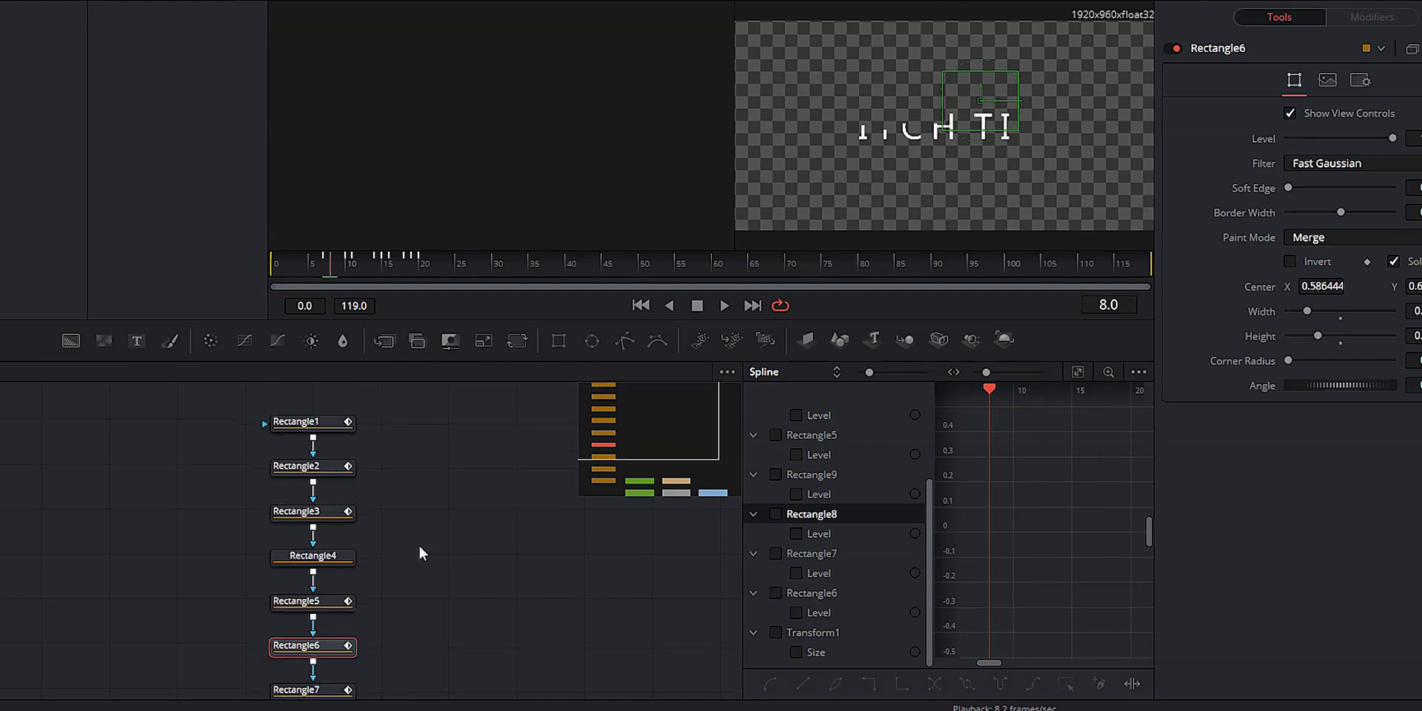
click(335, 560)
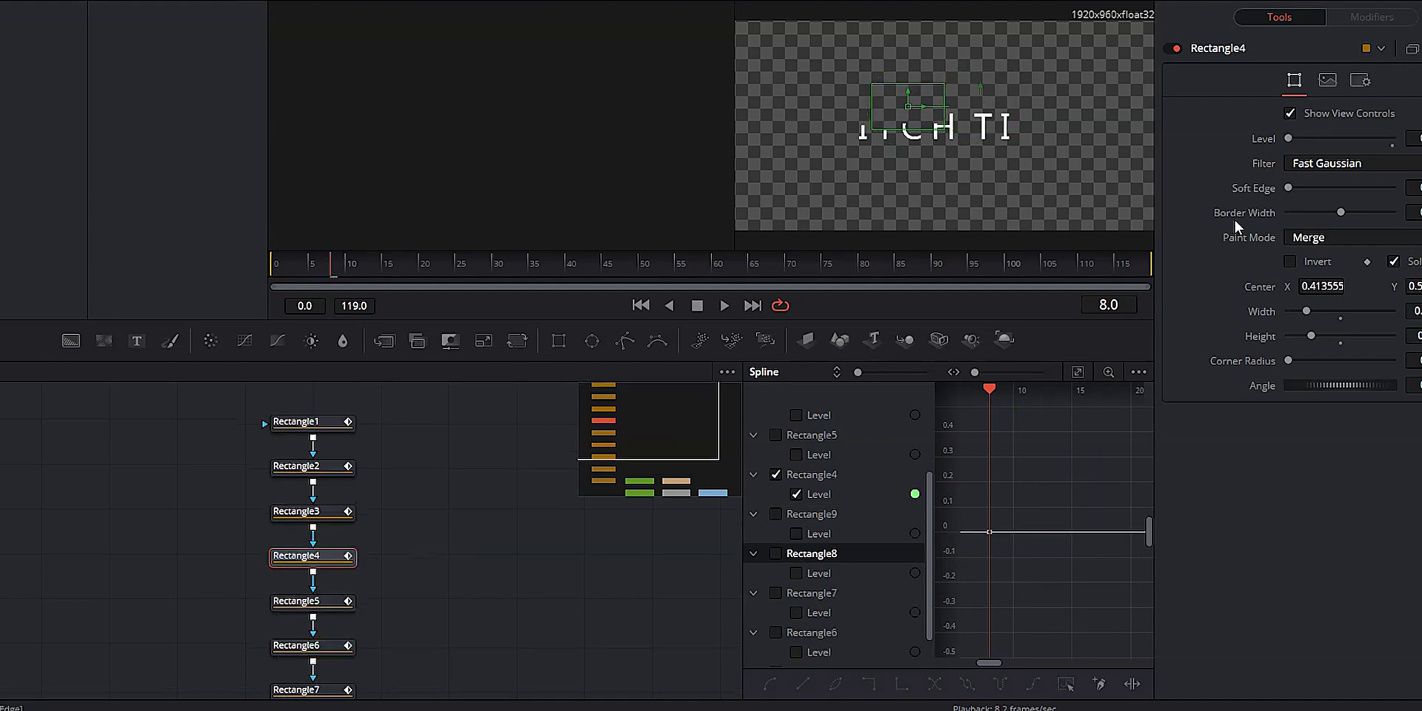
right_click(988, 529)
click(1072, 30)
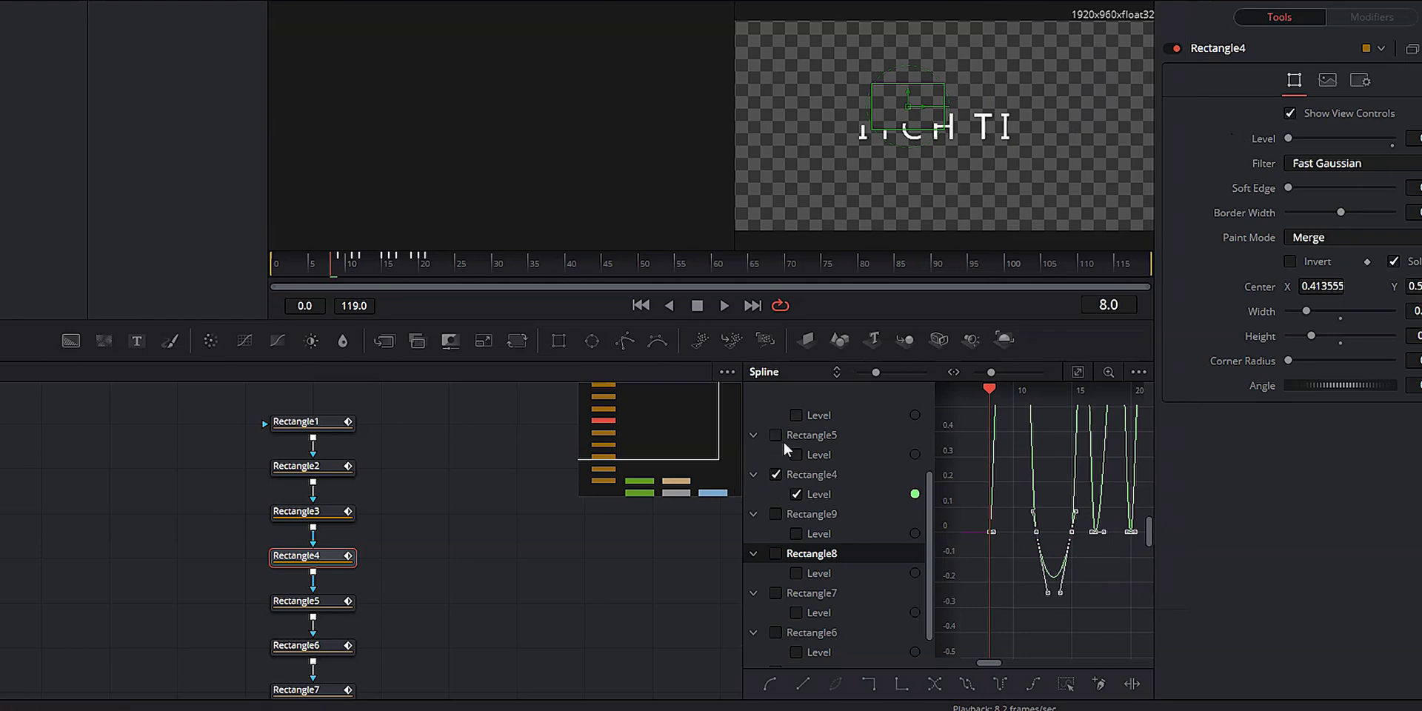
Show the Level curves of Rectangle1, 2, 3, 5 and 9 alongside Rectangle4's and examine their staggering in a temporarily widened Spline editor
scroll(788, 443, up, 3)
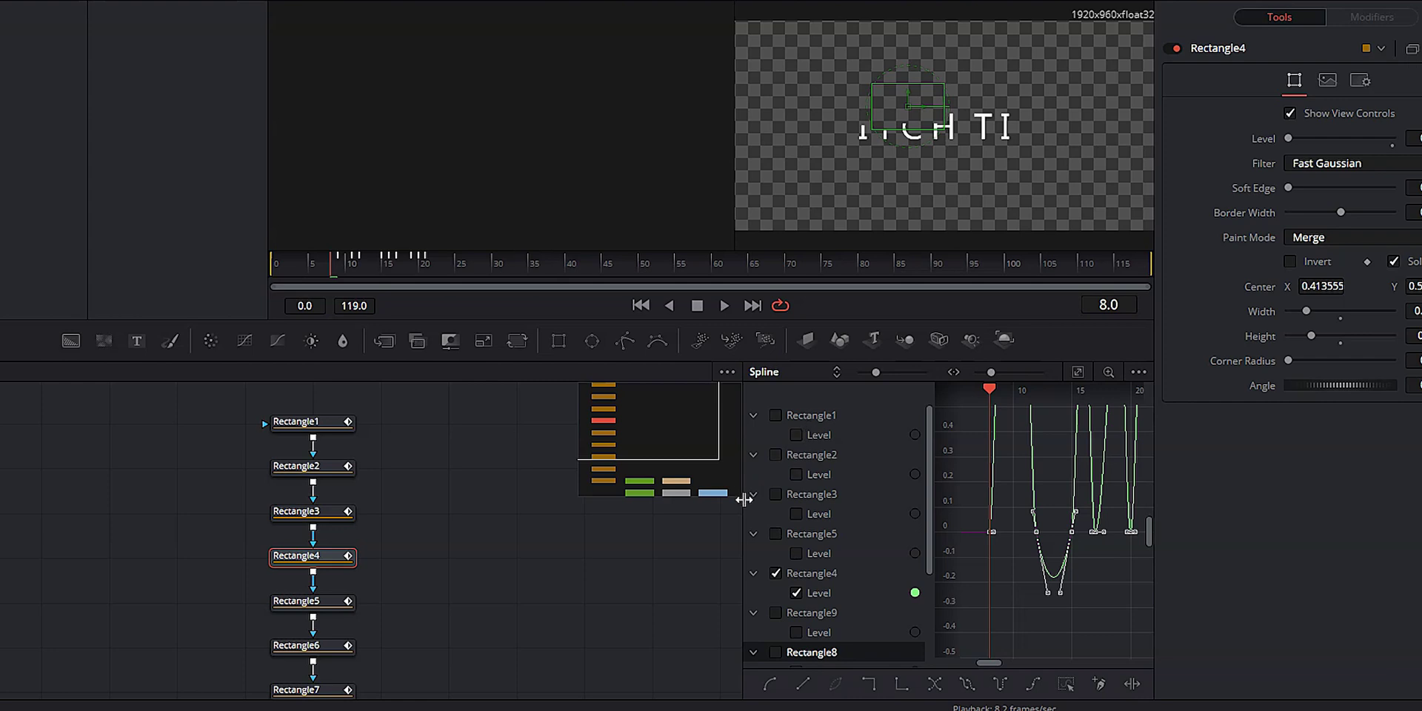
drag(743, 495, 437, 522)
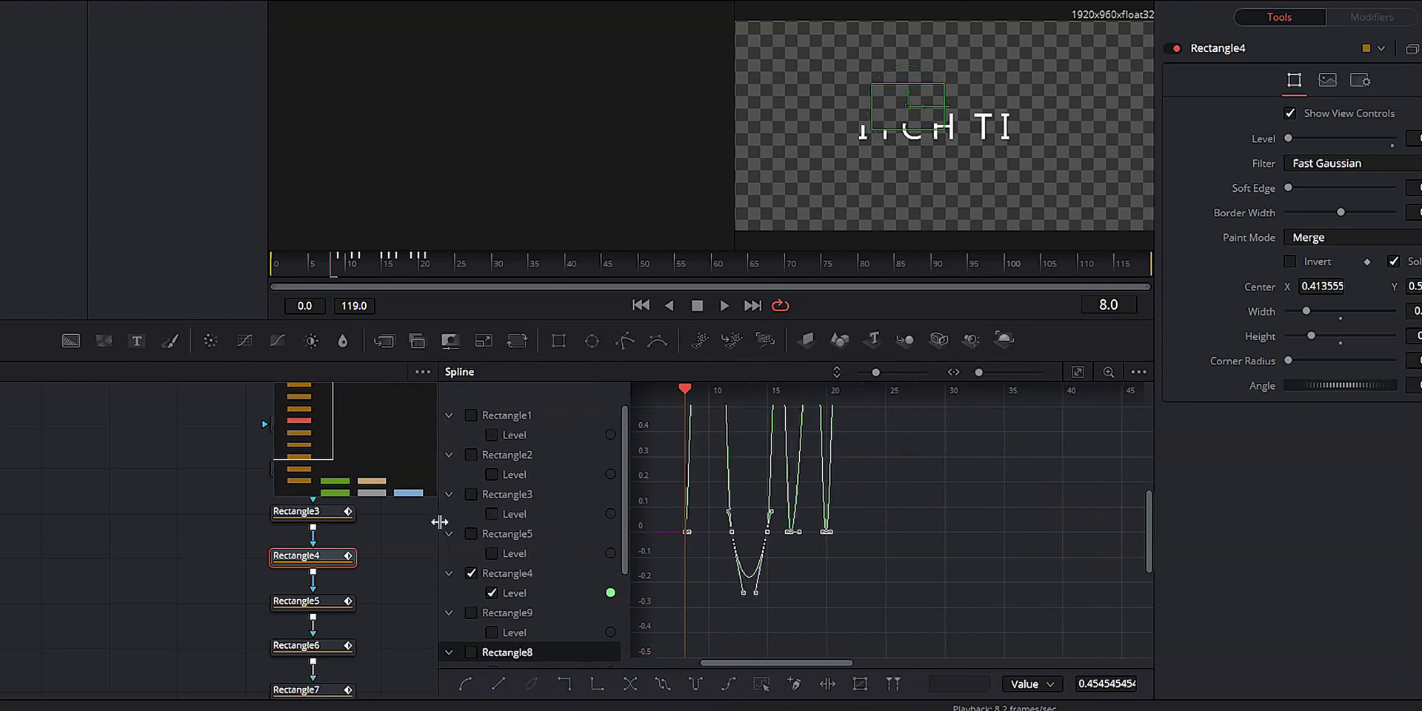
click(469, 414)
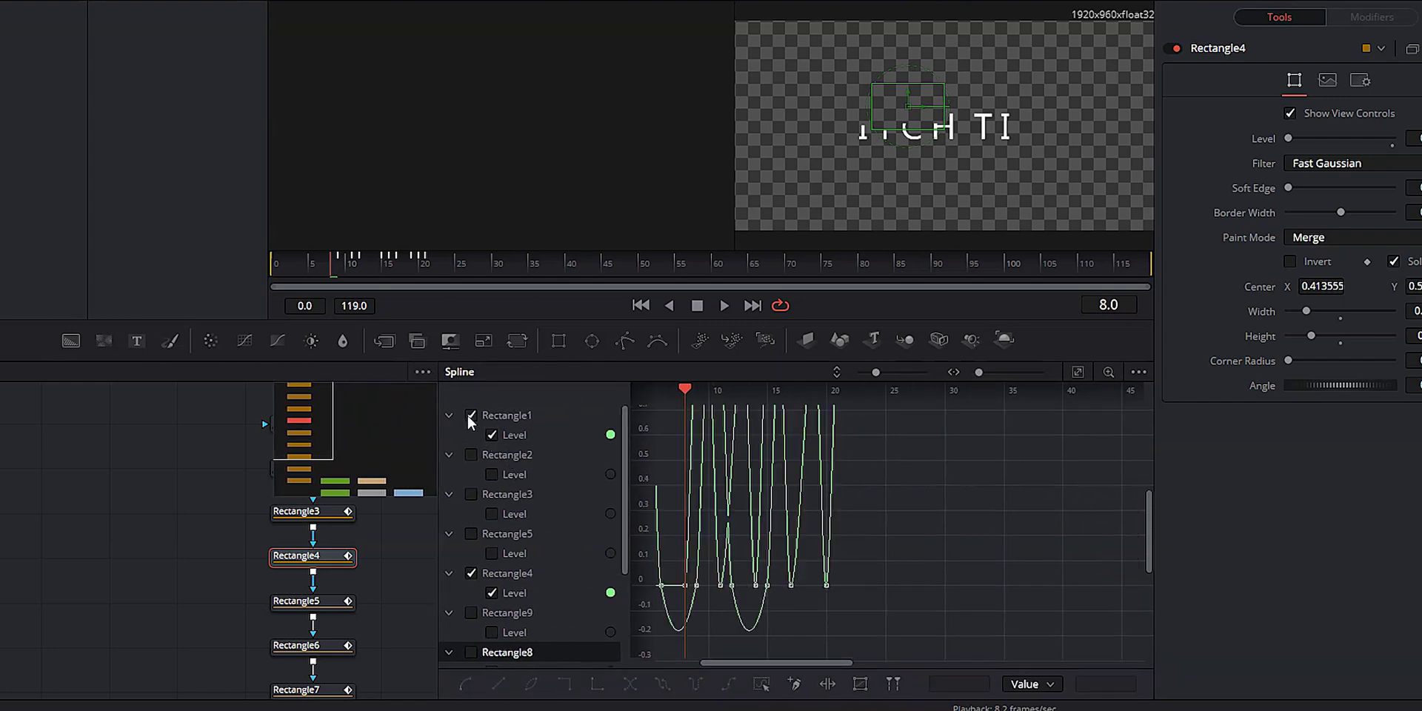
click(469, 455)
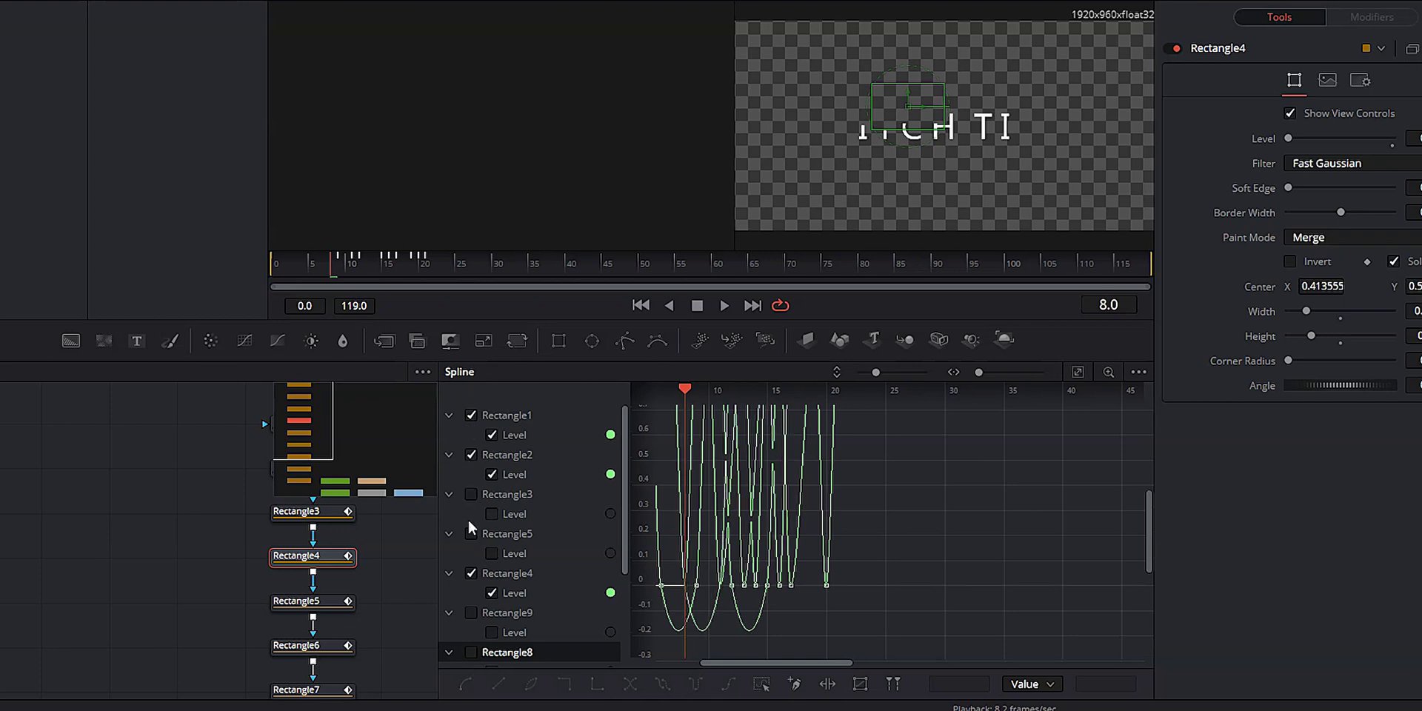
click(472, 493)
click(470, 535)
click(470, 611)
scroll(899, 536, down, 3)
scroll(893, 557, up, 4)
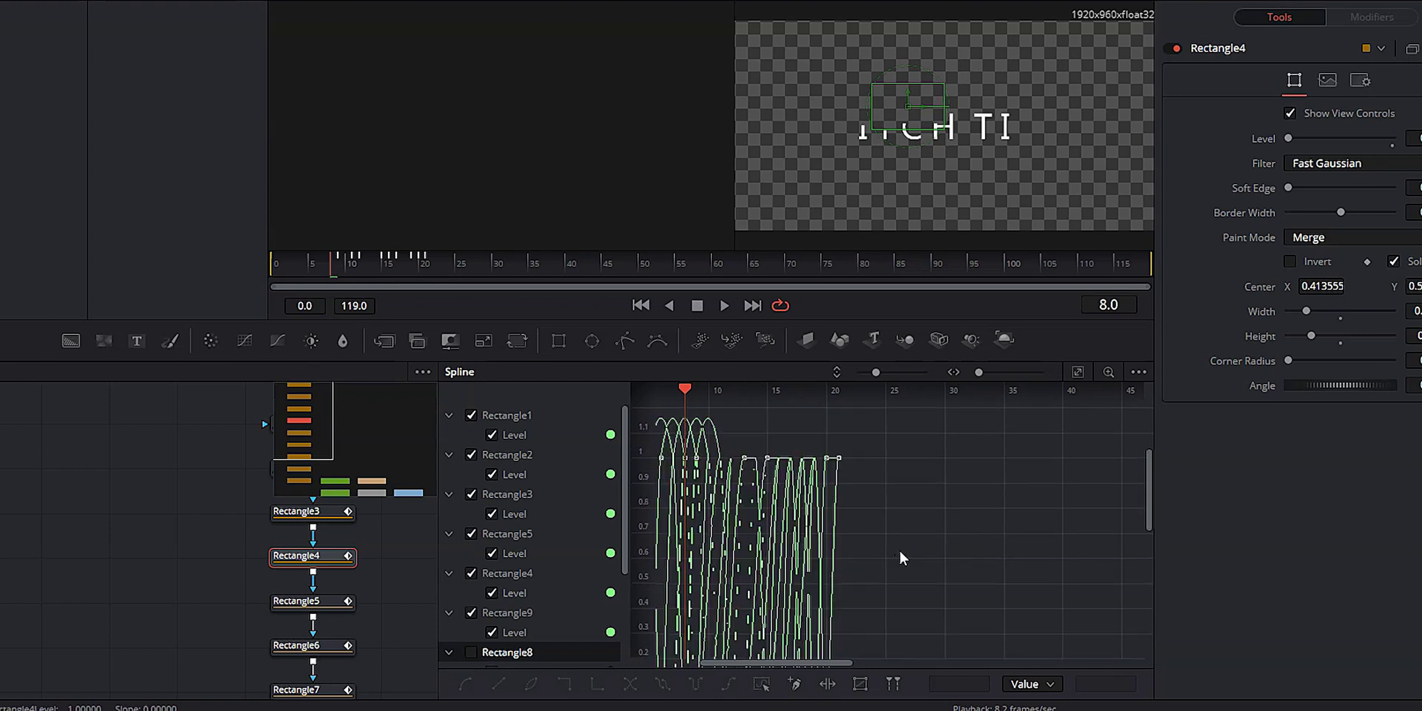
scroll(899, 547, up, 4)
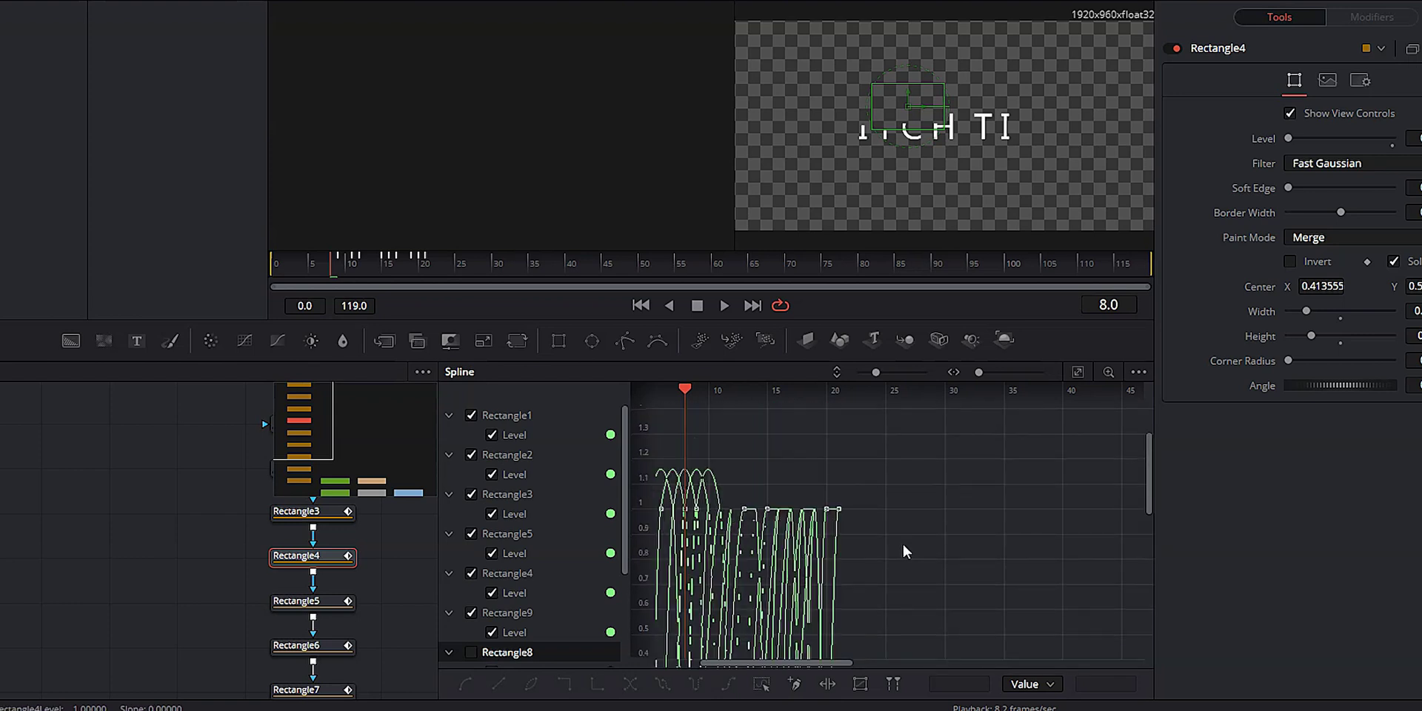
scroll(915, 556, down, 2)
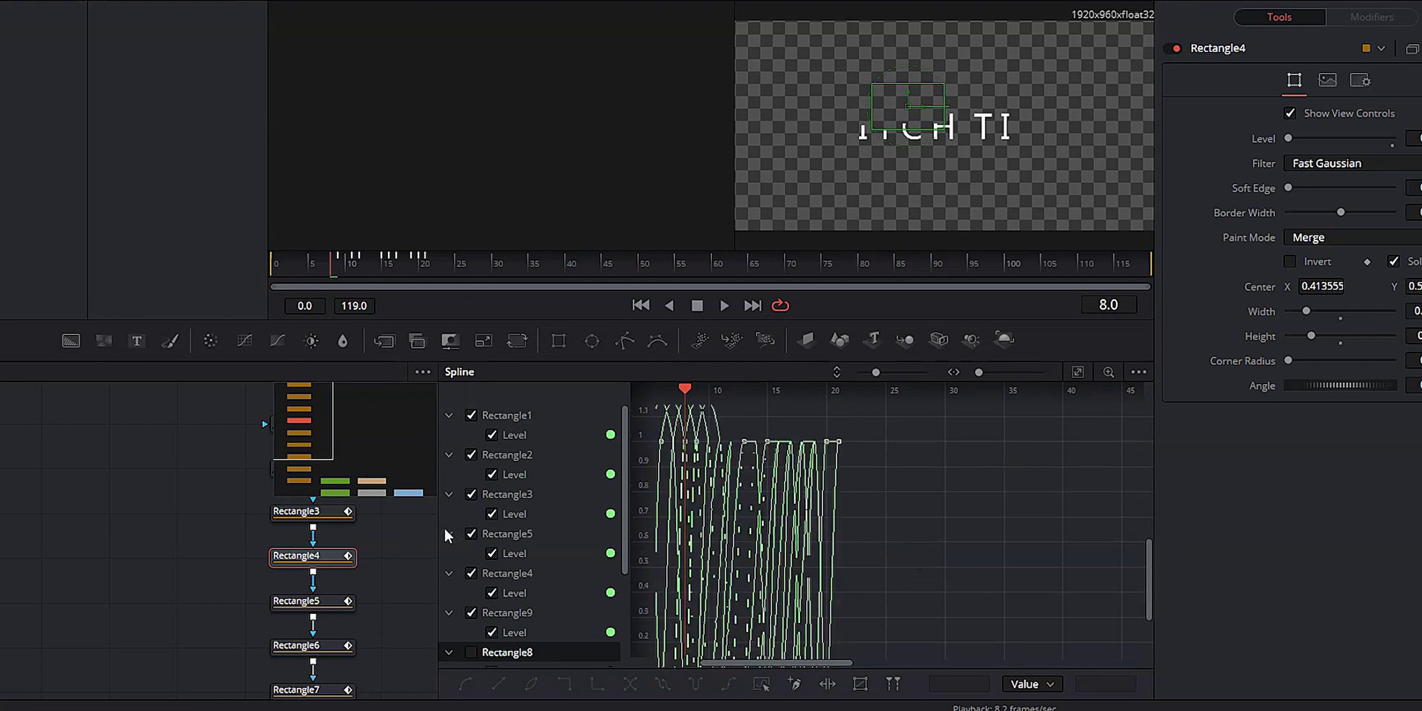
drag(438, 526, 745, 525)
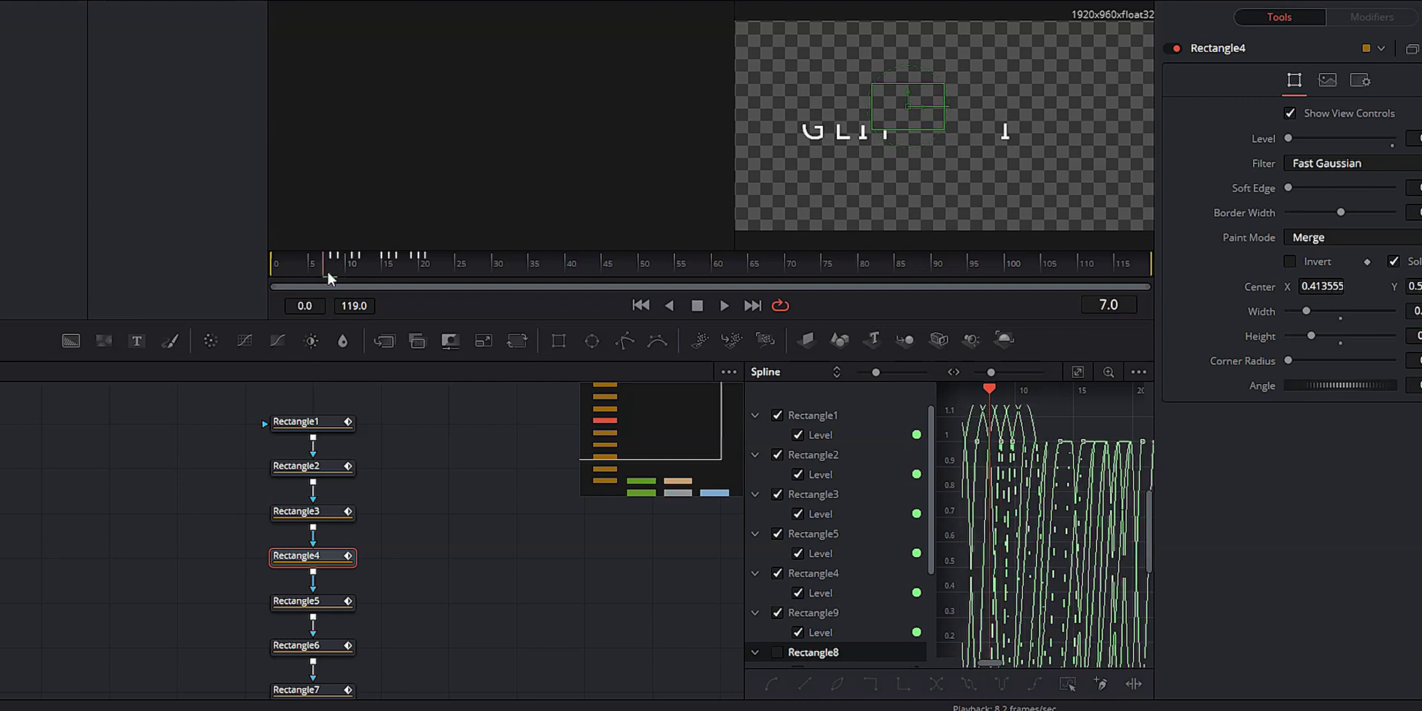
Play the composition from frame 0 to review the staggered mask flicker on the title
click(527, 548)
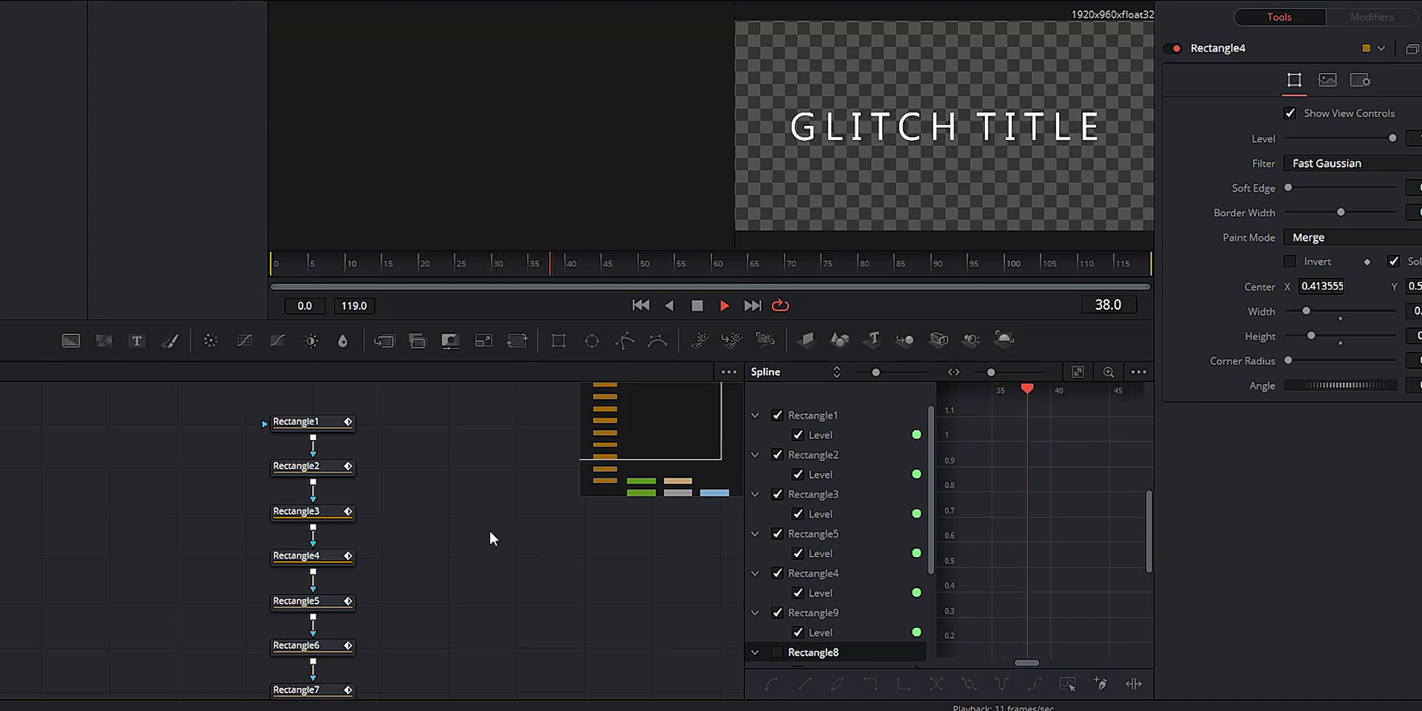
click(273, 262)
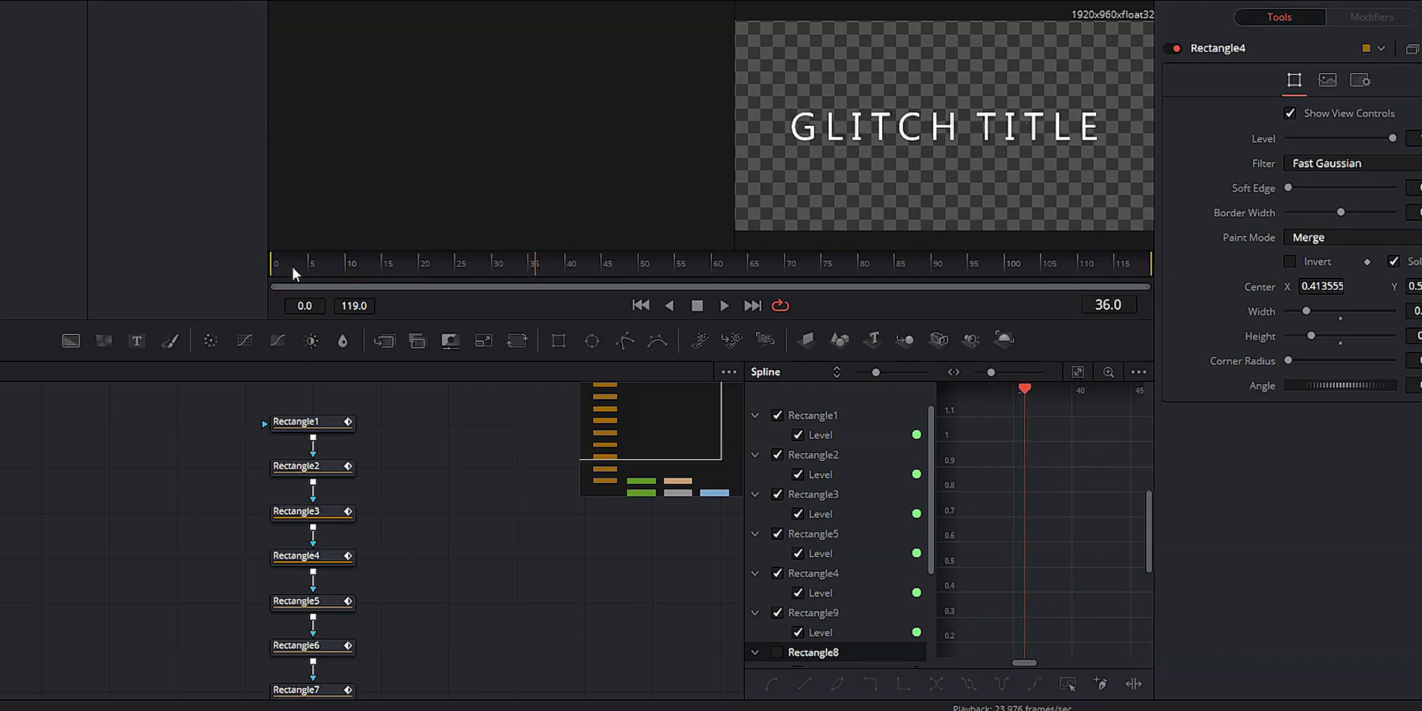
click(273, 263)
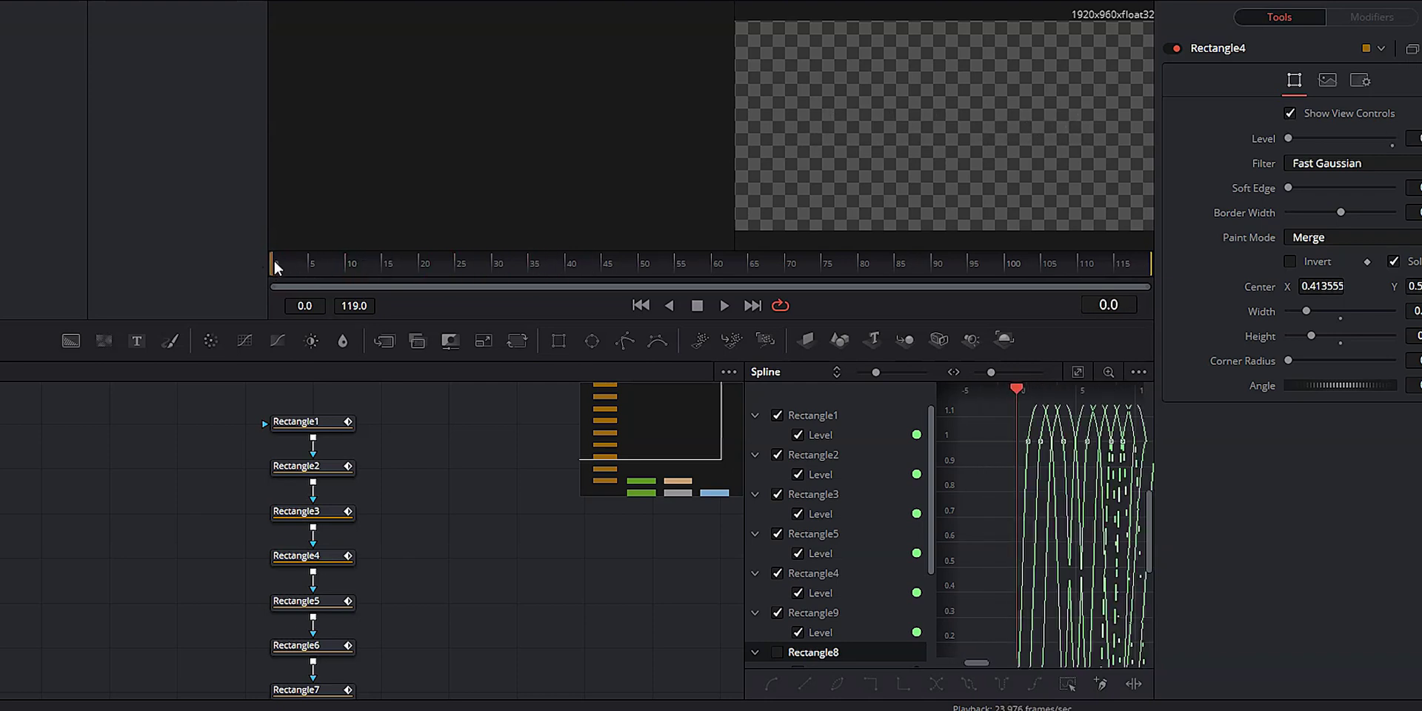
click(273, 263)
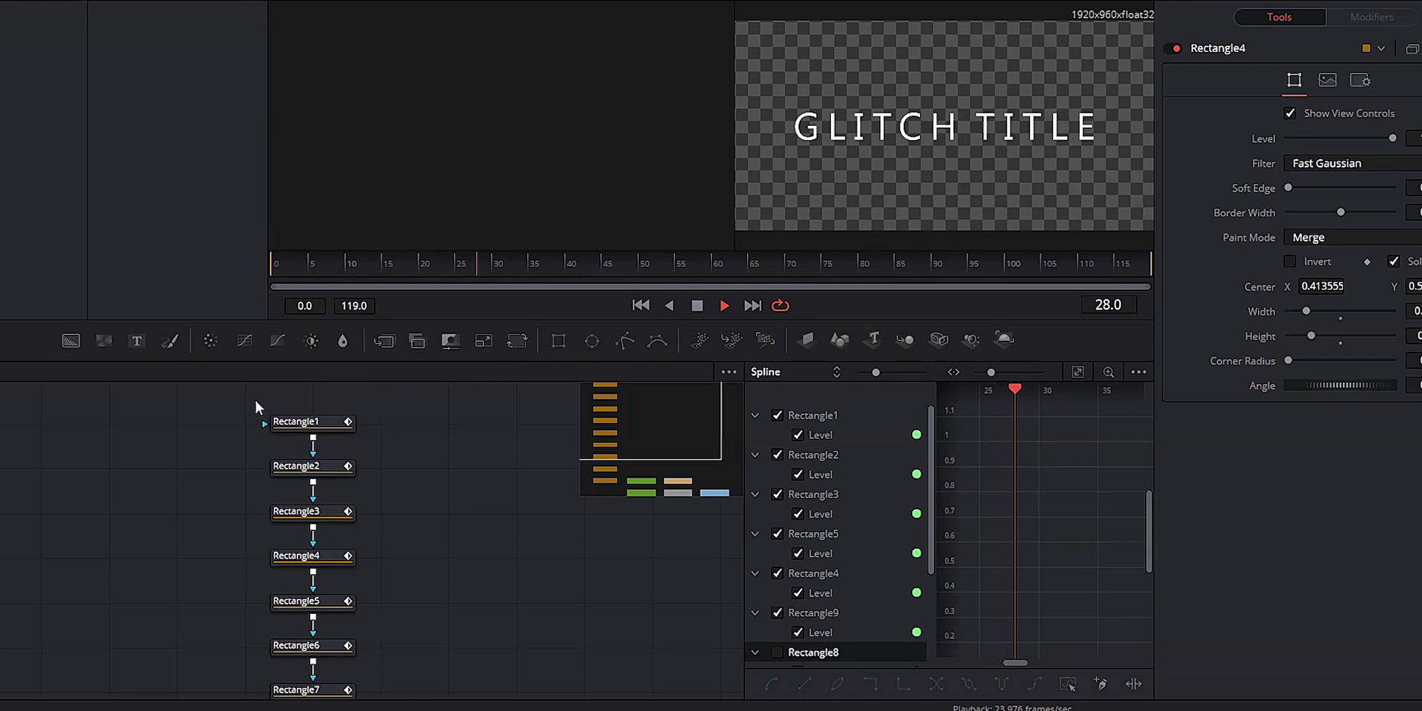
Group all nine rectangle mask nodes and rename the group Masks
drag(251, 397, 310, 617)
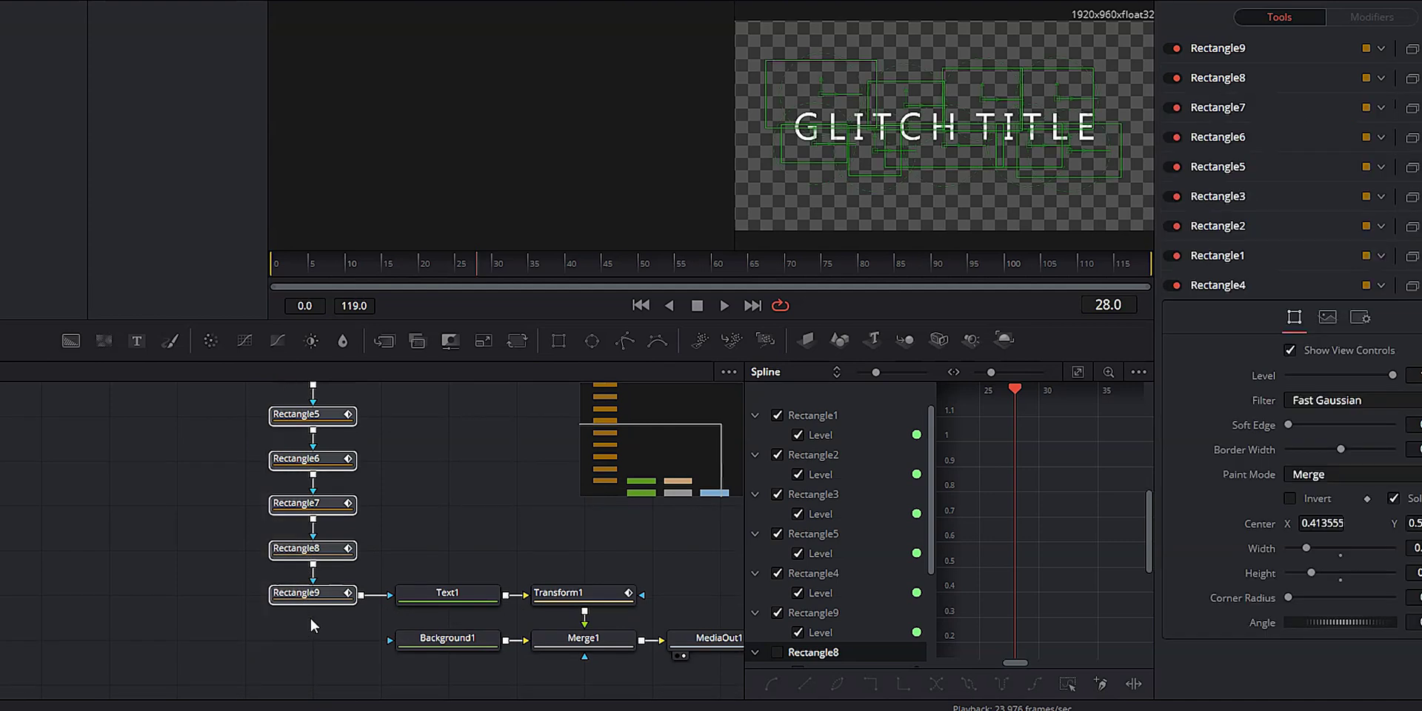
right_click(294, 552)
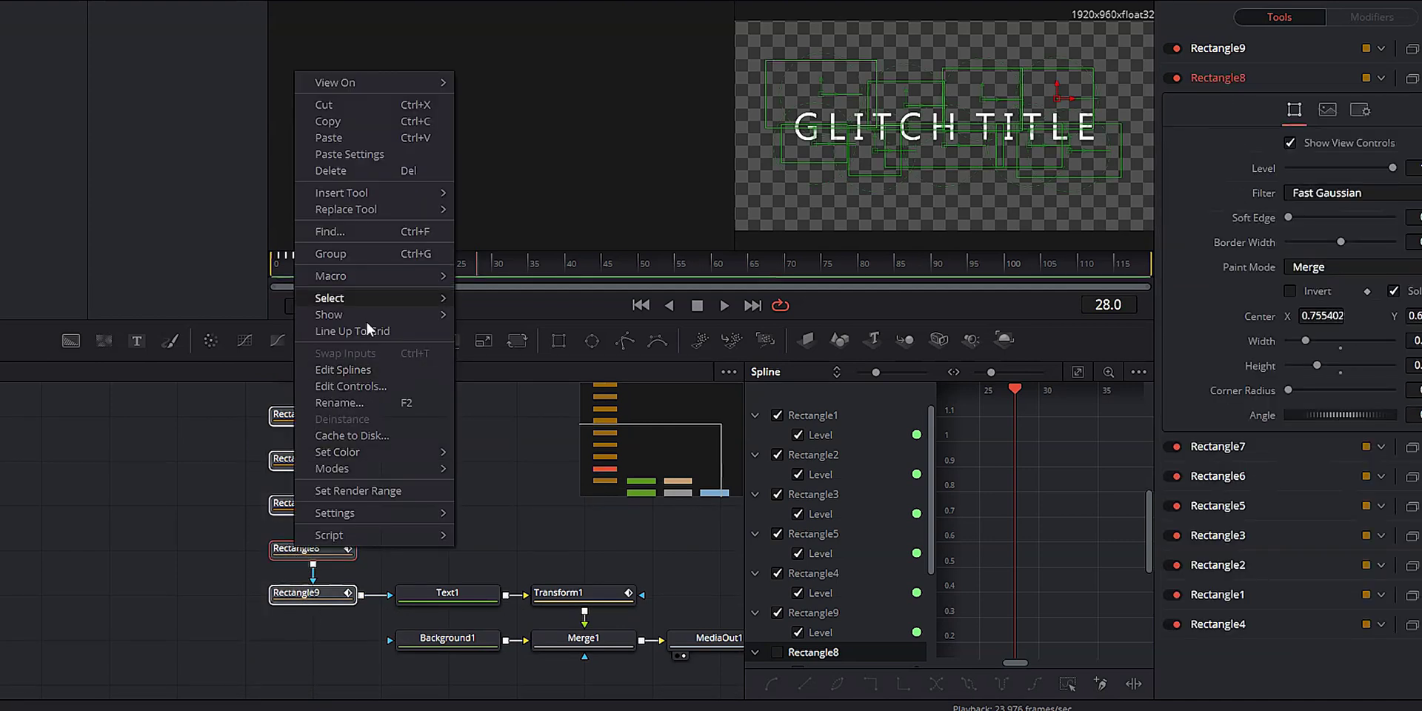
click(347, 254)
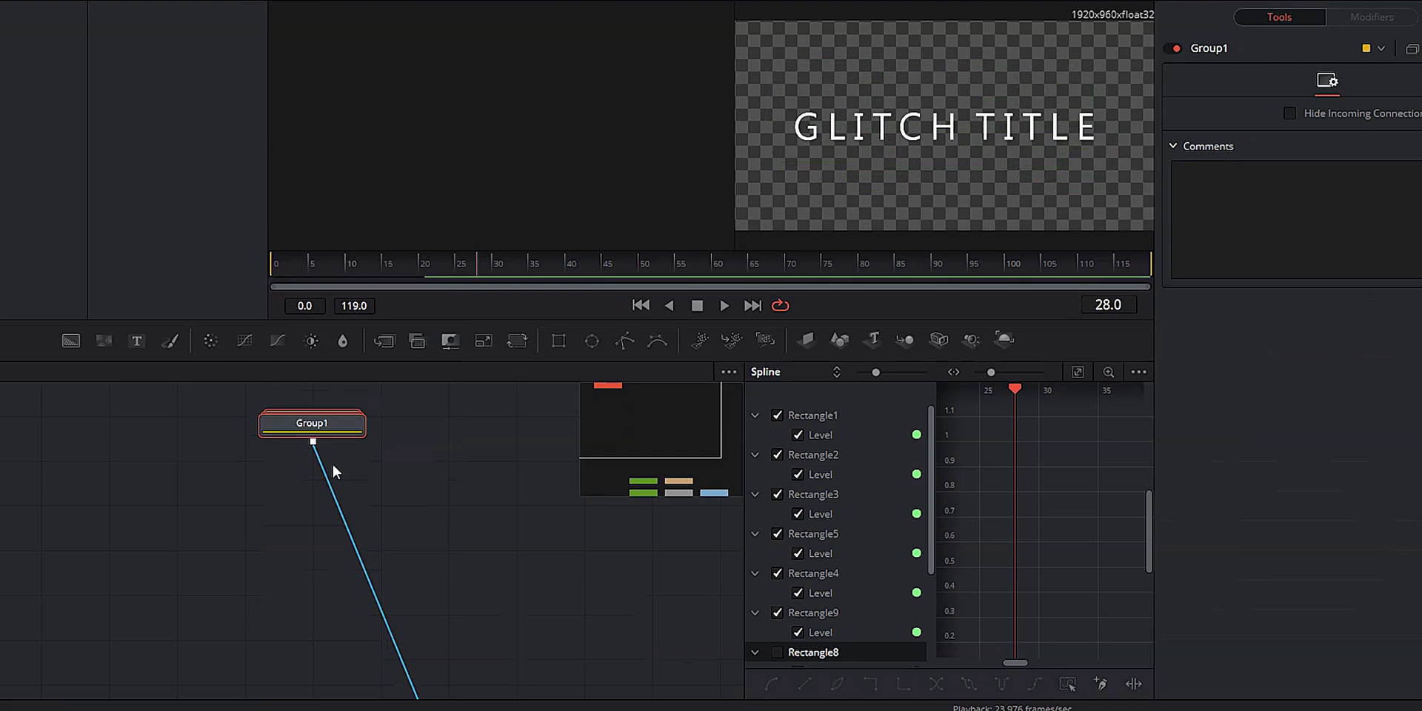
right_click(298, 425)
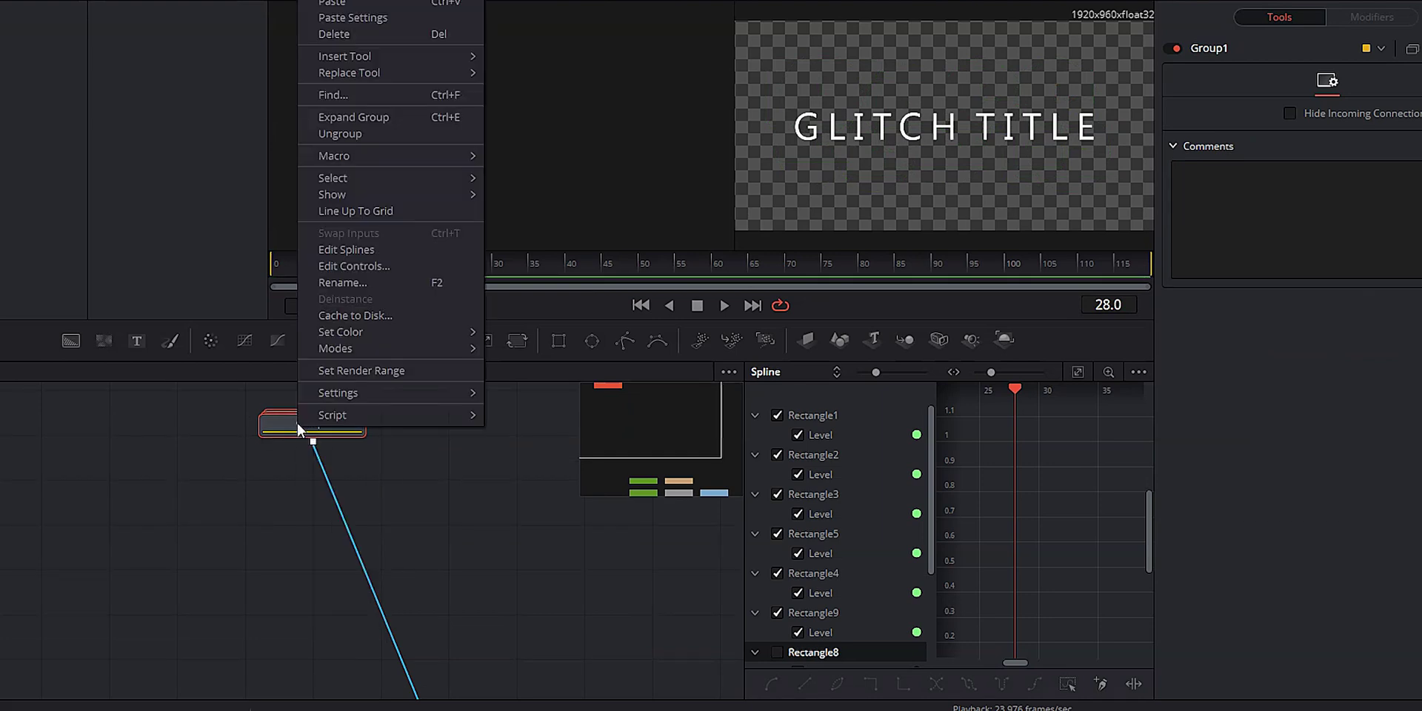
click(359, 282)
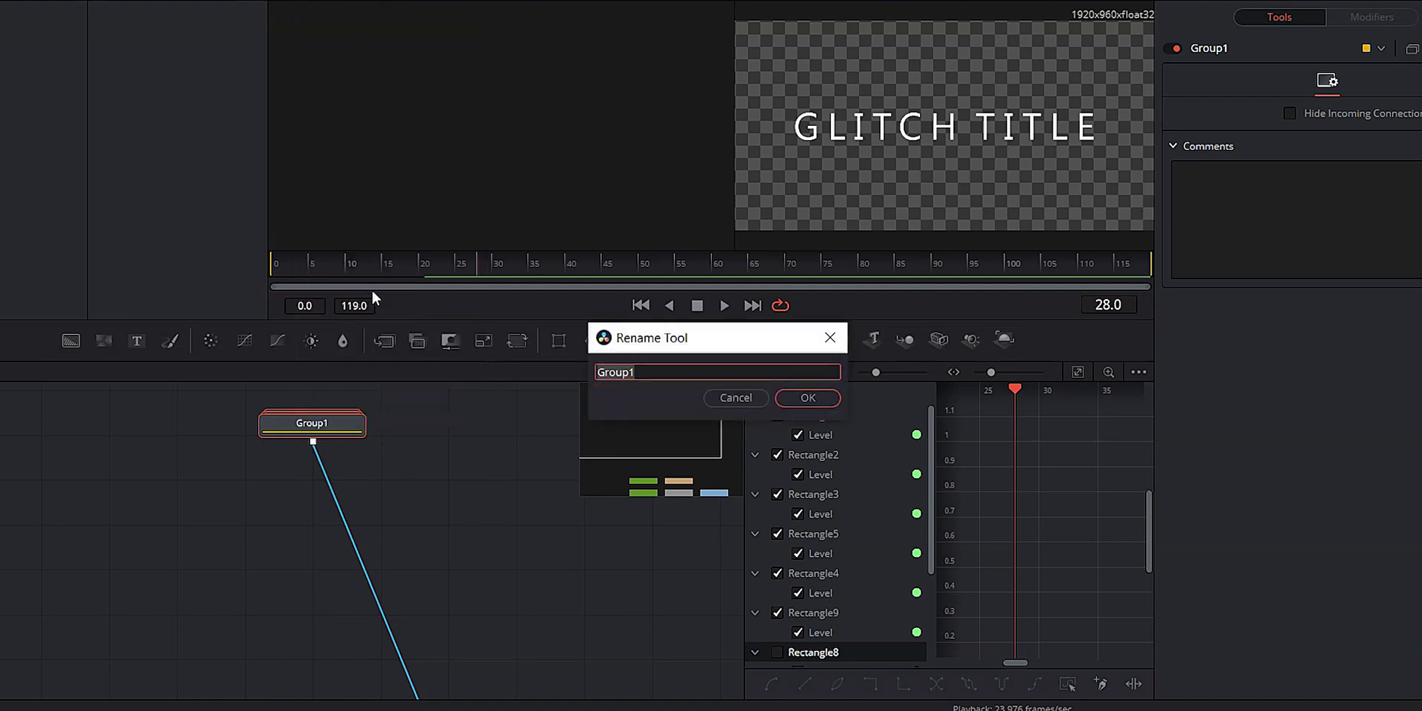
text(Masks)
click(807, 398)
Place the Masks group directly above Text1 and shift the entire node tree left to free space beside MediaOut1
scroll(559, 543, down, 5)
scroll(376, 451, up, 4)
drag(302, 393, 447, 672)
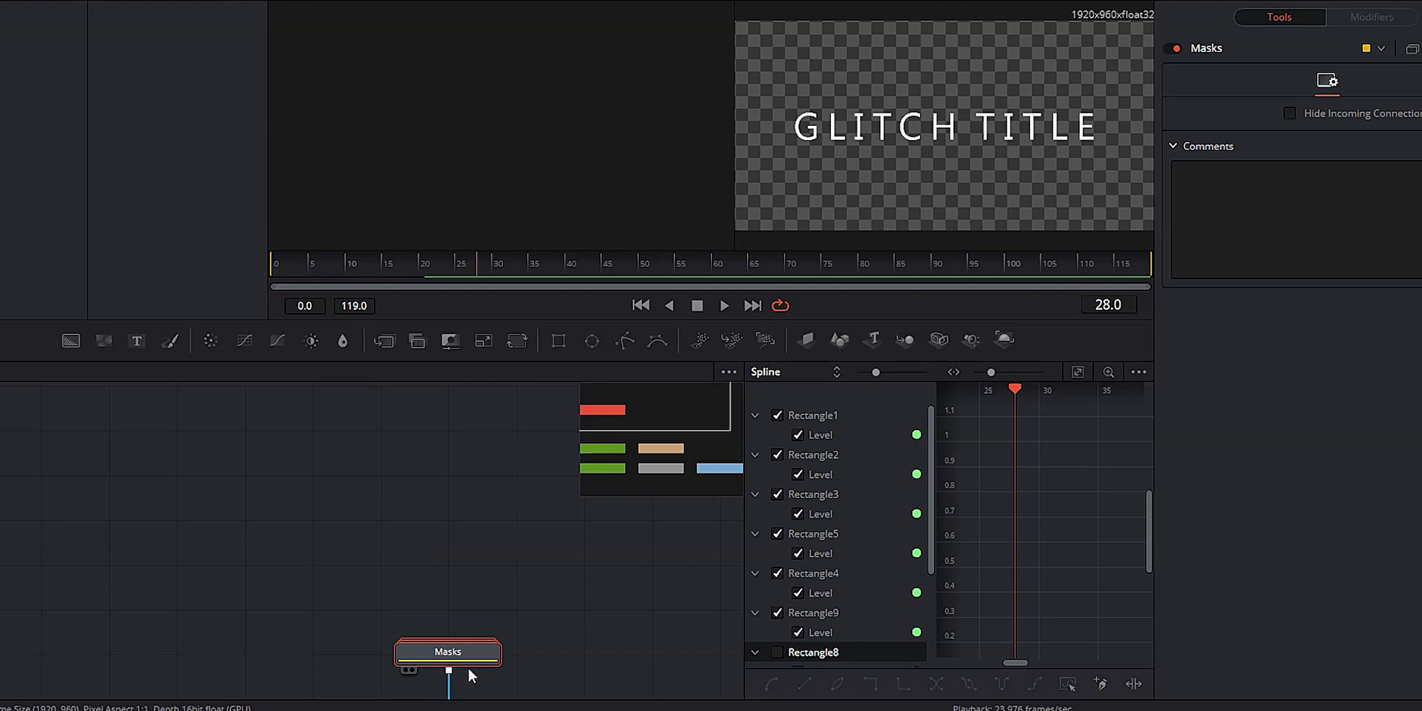
scroll(447, 670, down, 2)
key(ctrl+a)
drag(438, 532, 104, 501)
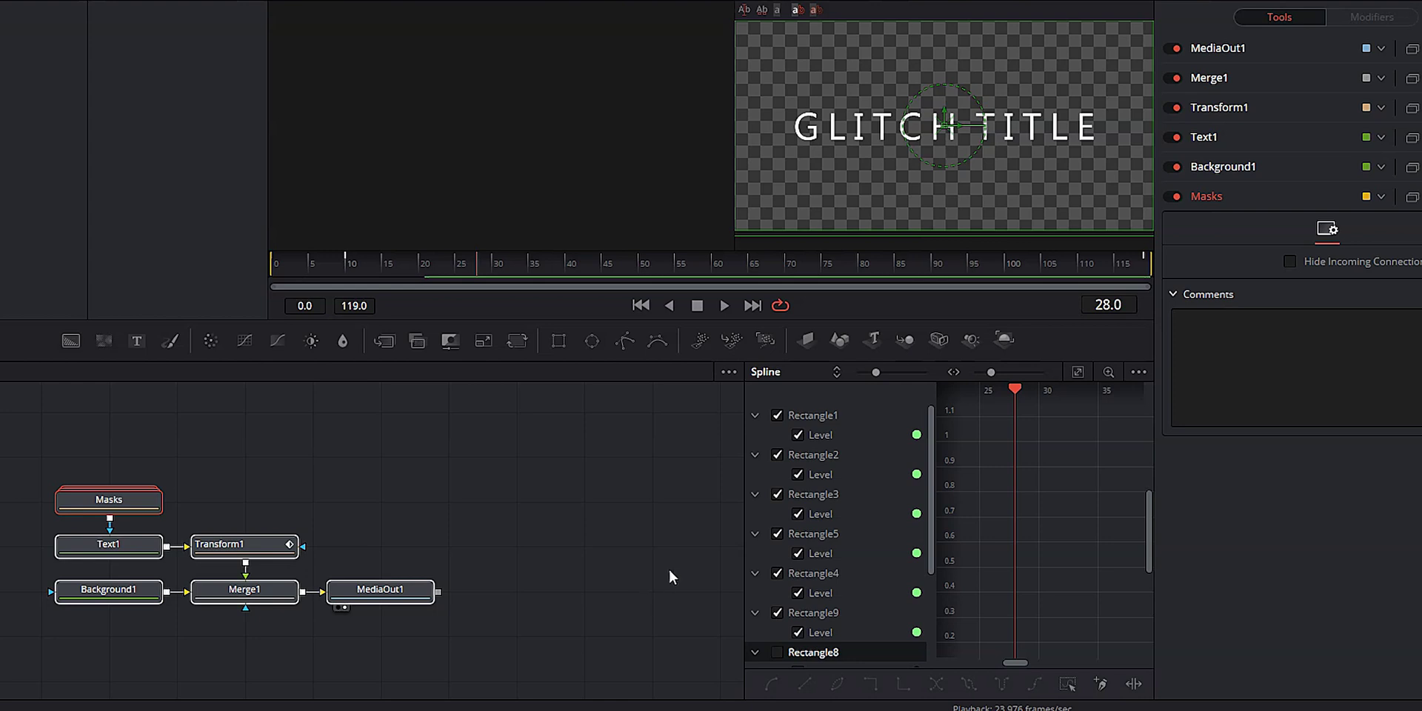
click(422, 478)
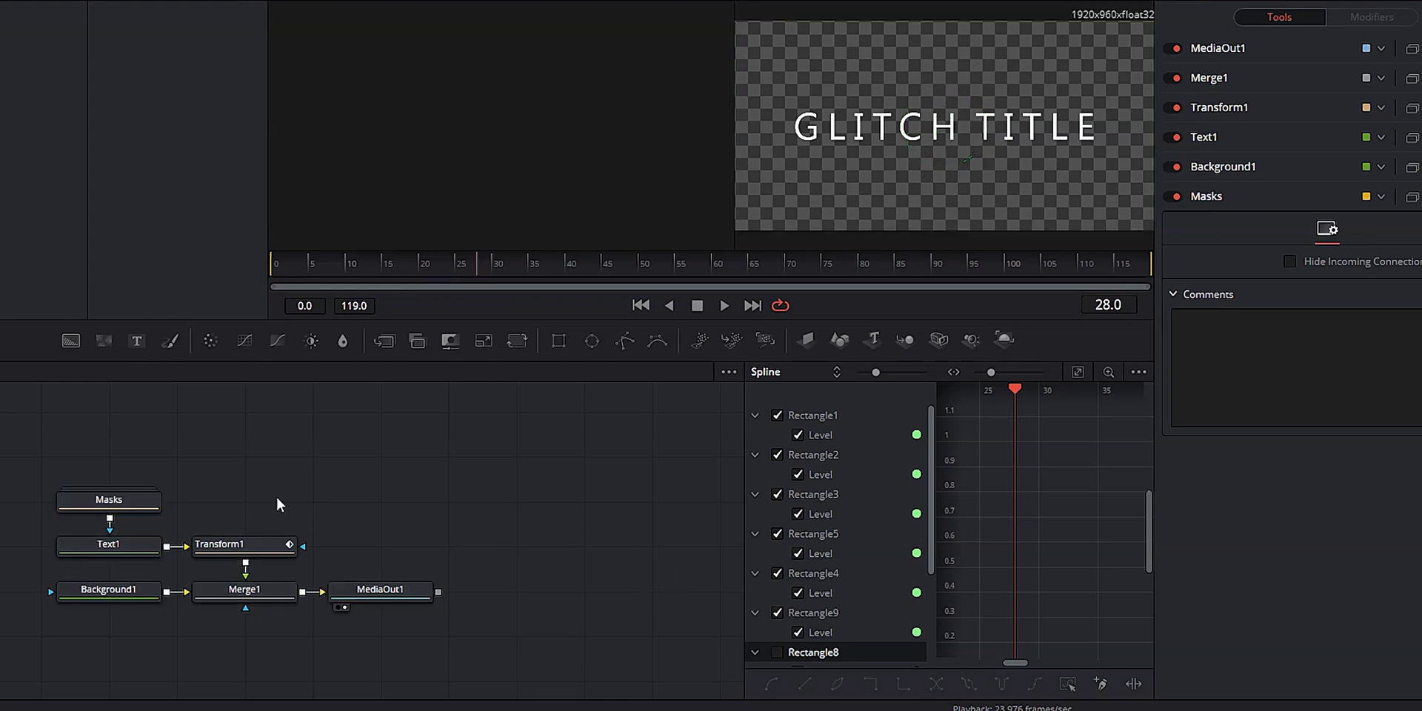
Insert a Prism Blur node after Transform1
mouse_move(244, 546)
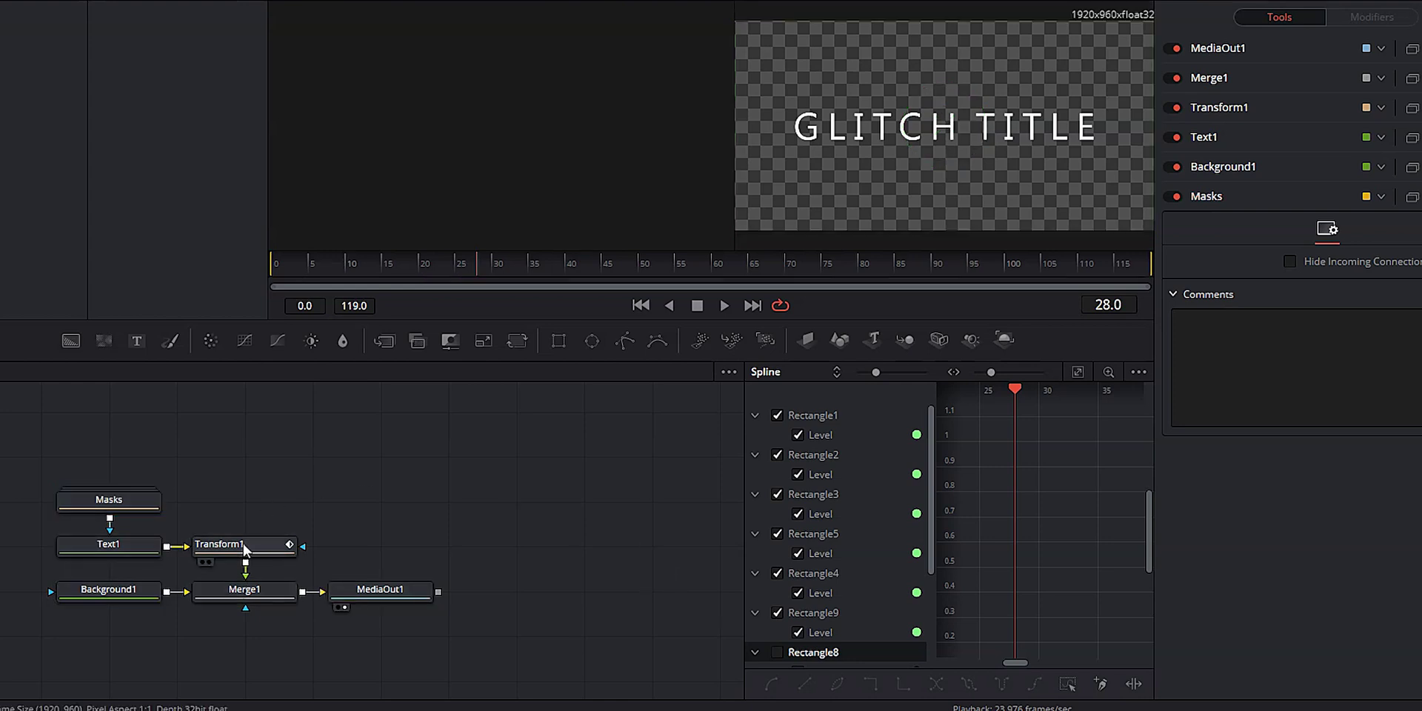
click(244, 547)
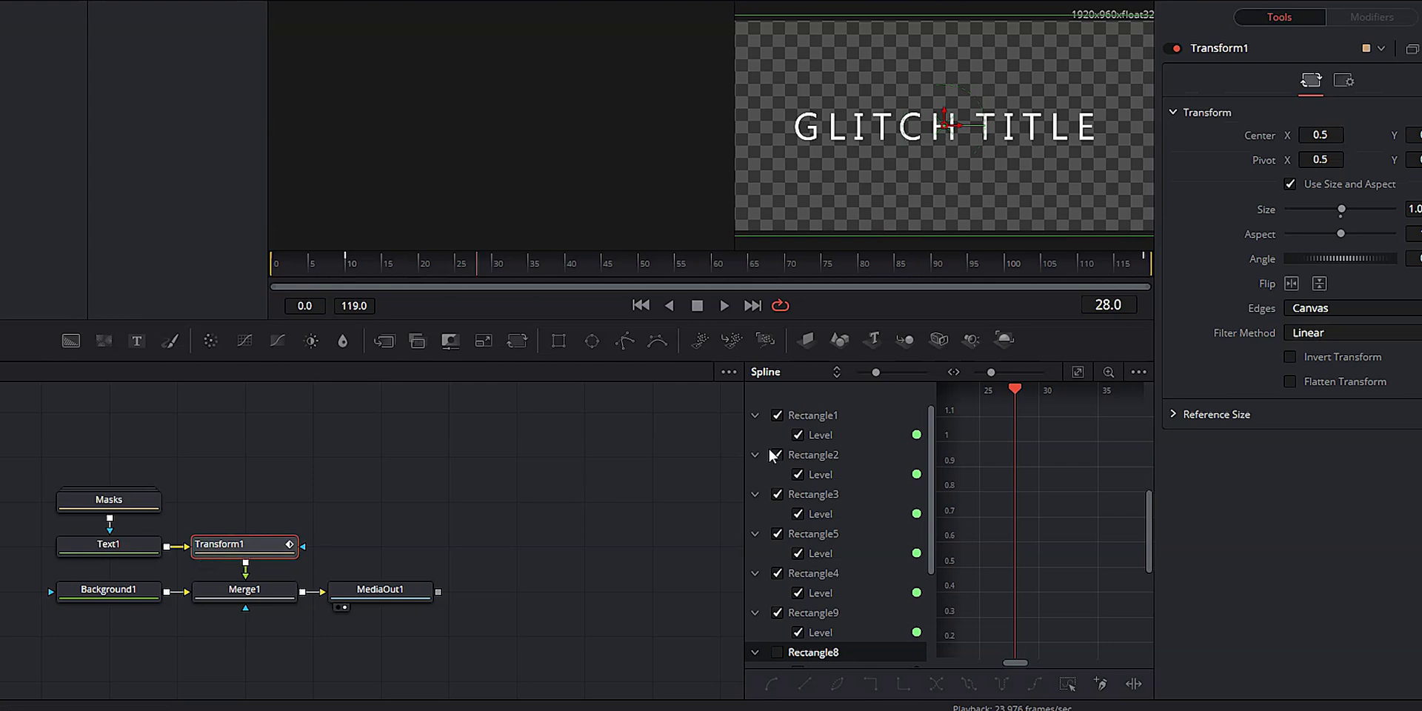
key(shift+space)
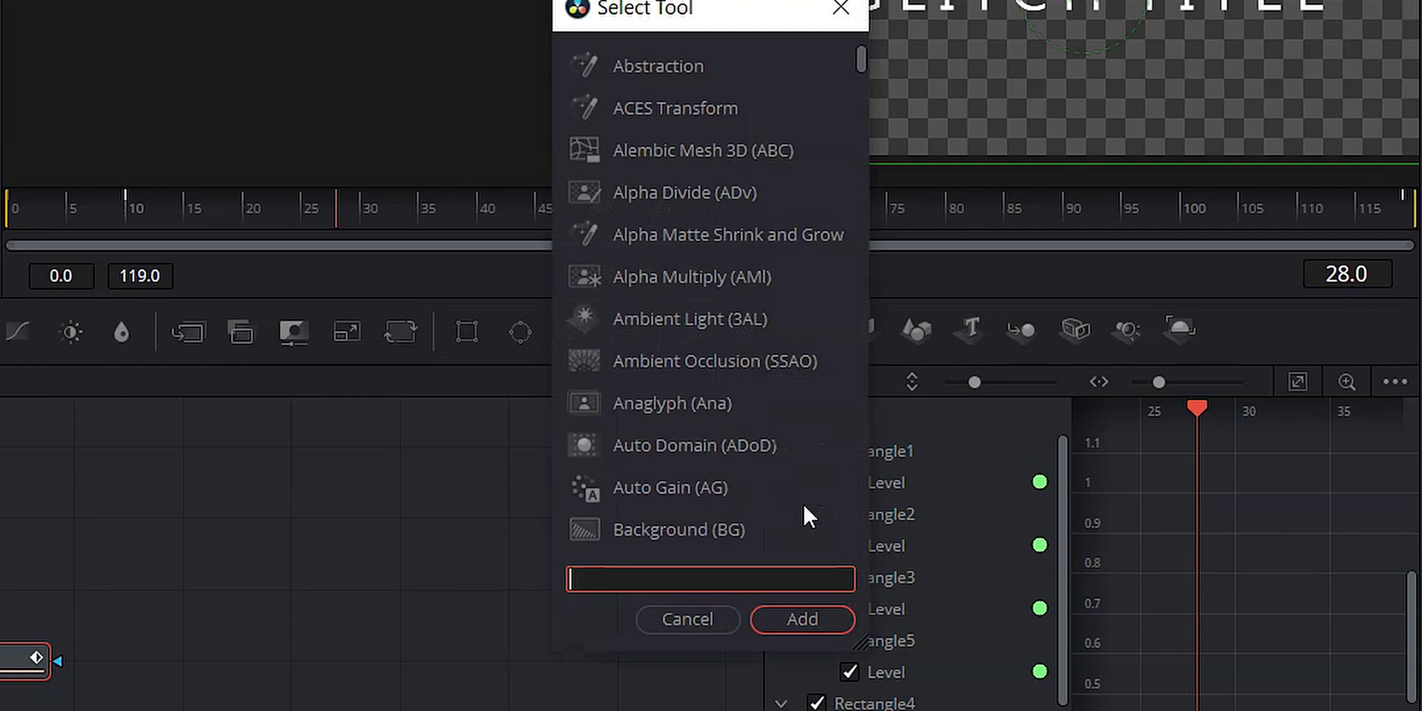
text(prism)
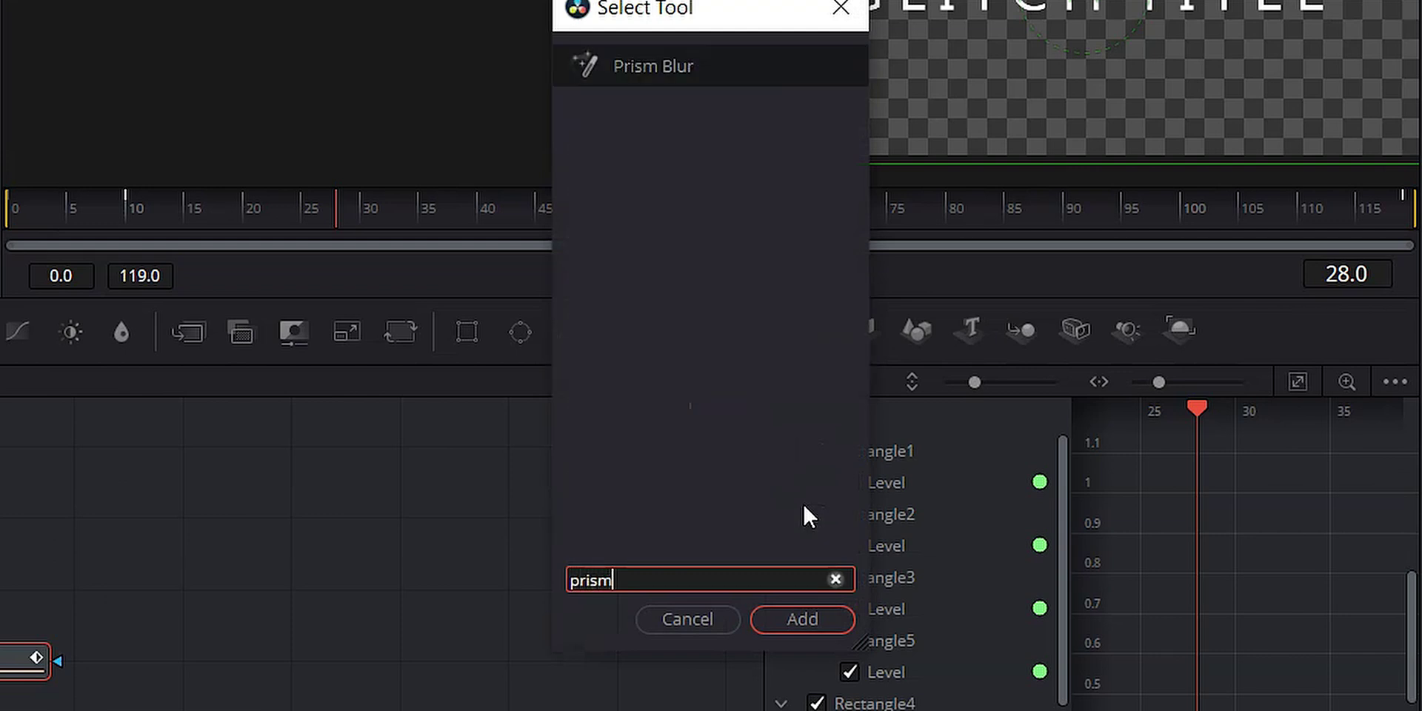
click(638, 63)
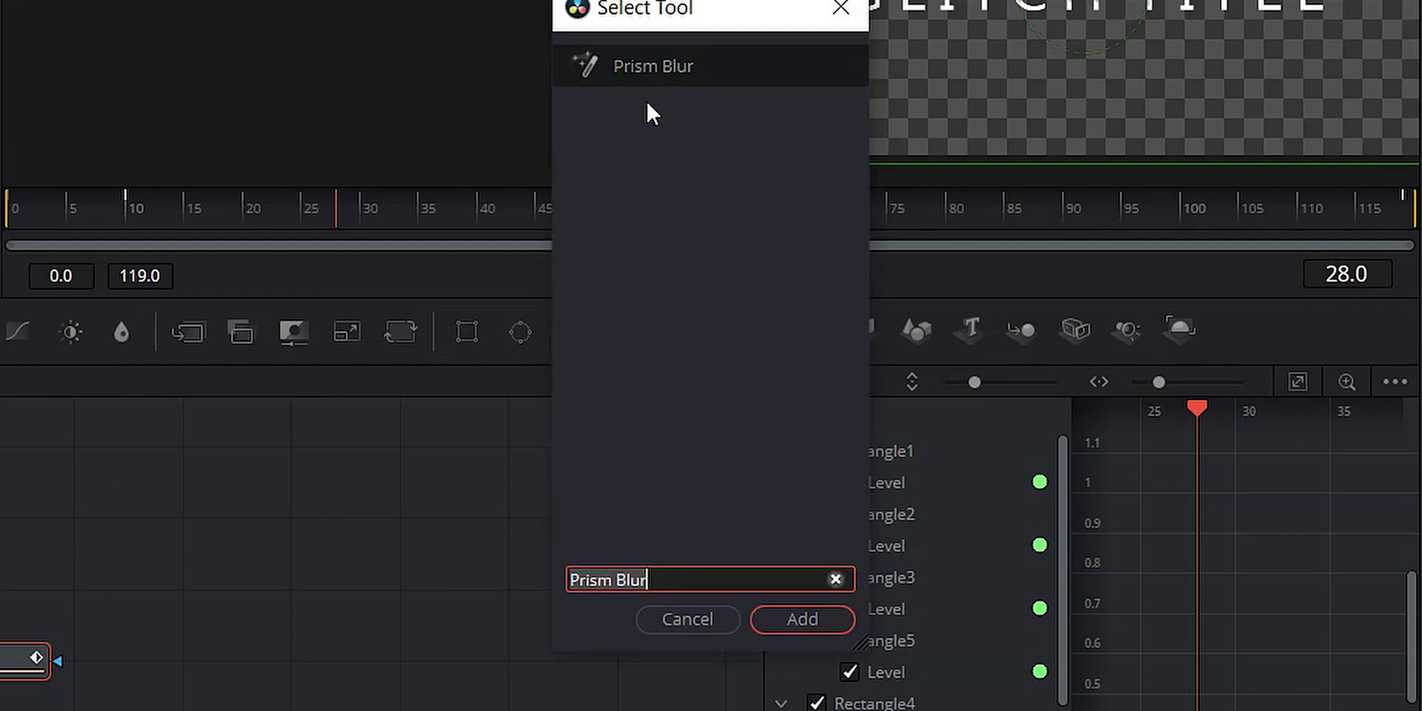
click(802, 619)
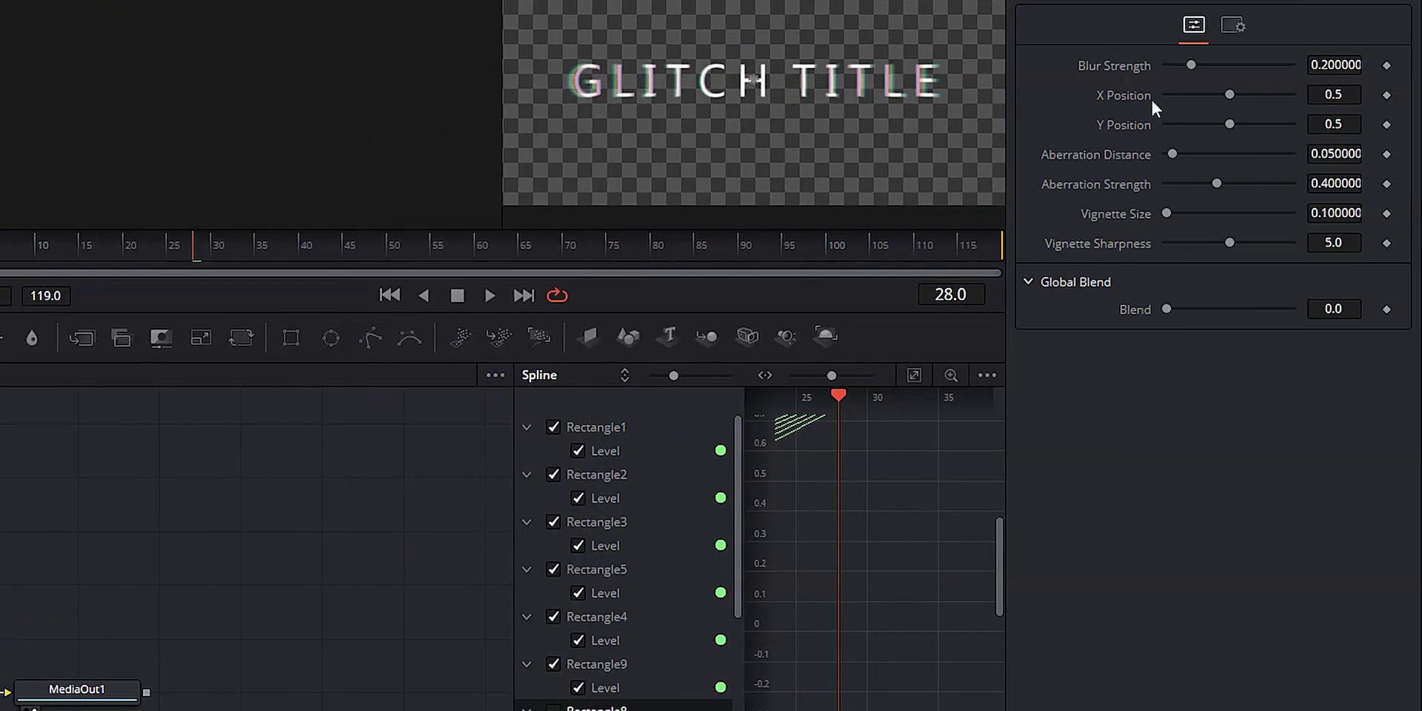
Set the prism blur's Blur Strength to about 0.094, Aberration Strength to about 0.283 and Aberration Distance to 0.05
drag(1189, 63, 1177, 63)
drag(1172, 153, 1176, 153)
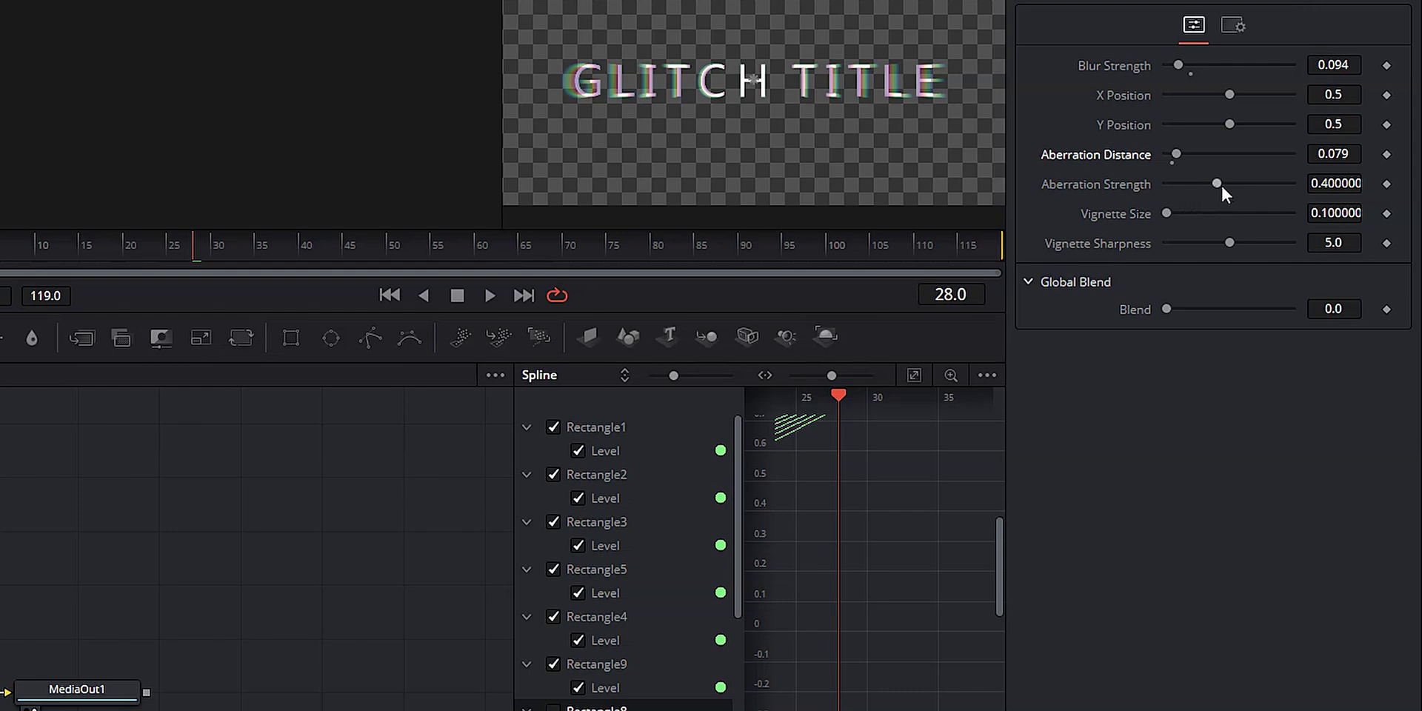
mouse_move(1216, 182)
mouse_down()
mouse_move(1227, 182)
mouse_move(1191, 172)
mouse_move(1202, 182)
mouse_up()
drag(1176, 154, 1172, 154)
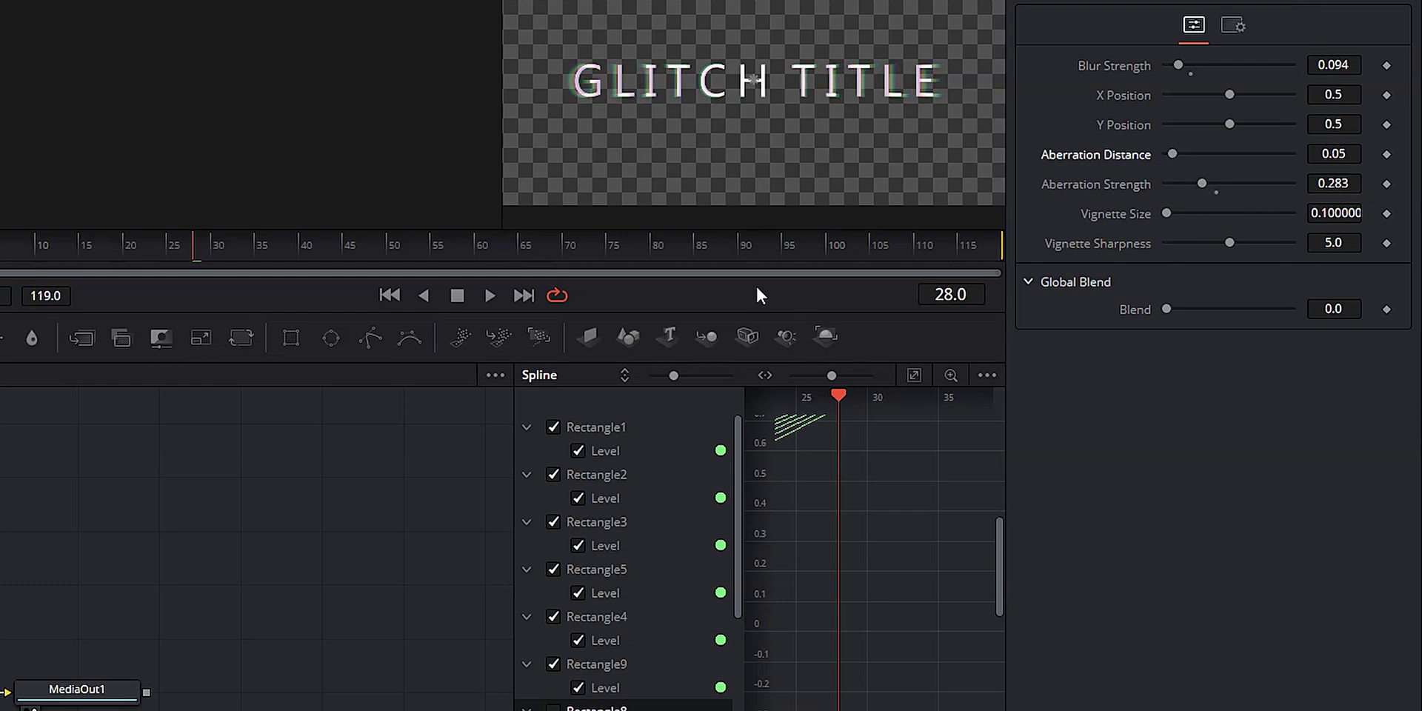
Hide the Level curves of Rectangle1, 2, 3, 5 and 9 and fit Rectangle4's remaining curve in the Spline editor
key(Left)
key(Left)
key(Left)
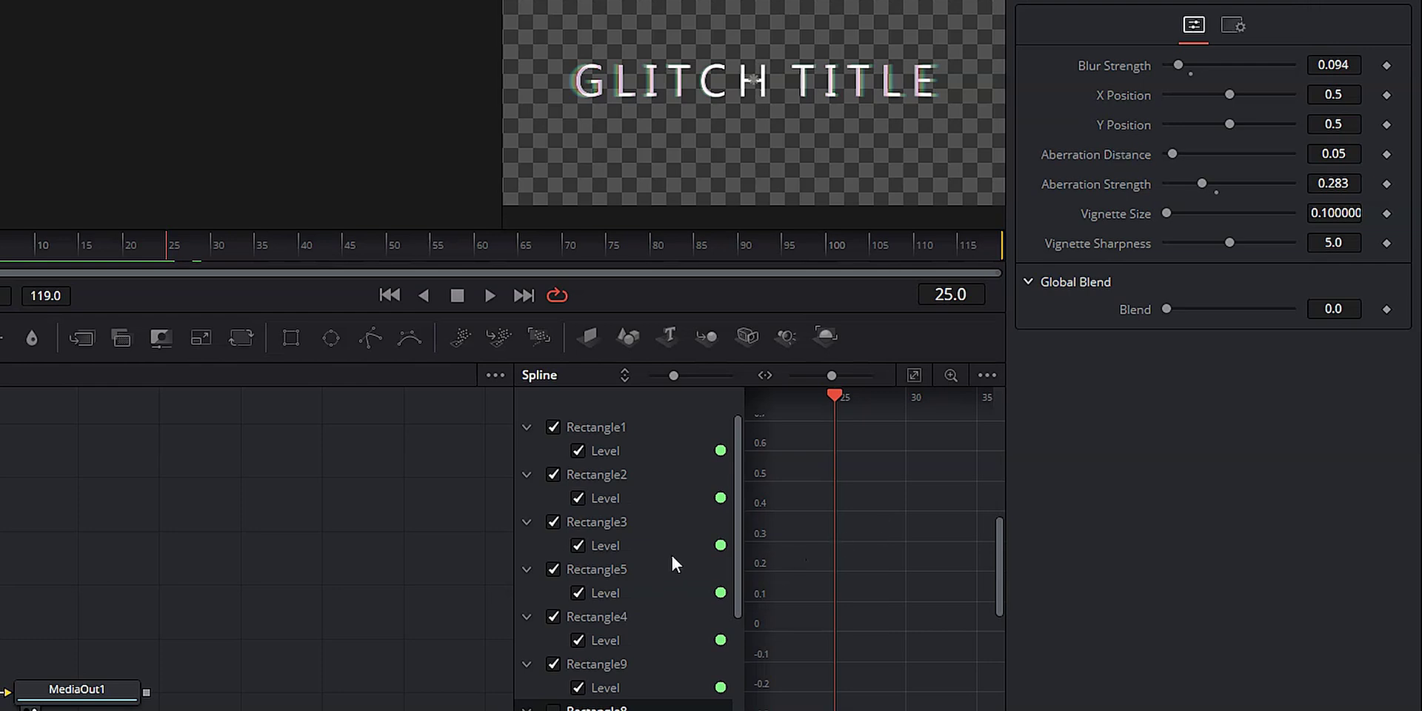
scroll(930, 498, up, 7)
scroll(931, 502, down, 4)
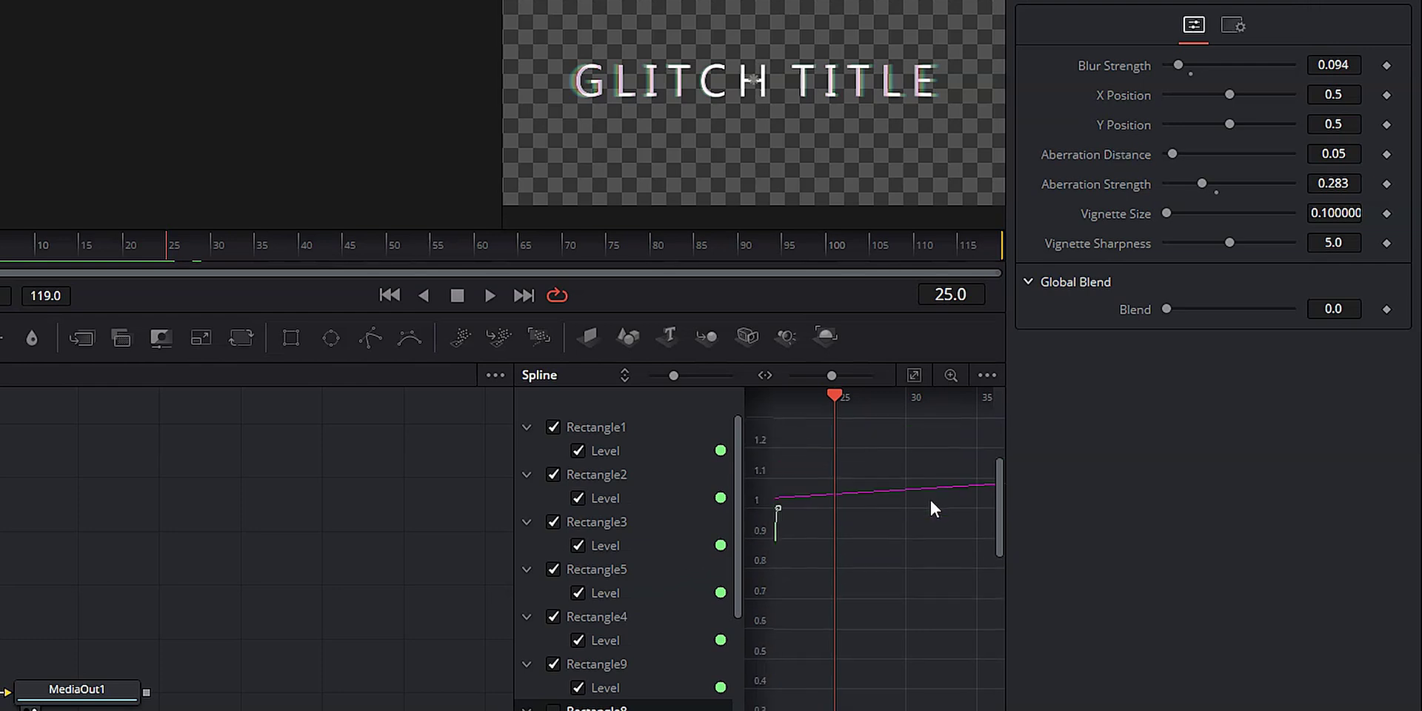
click(555, 426)
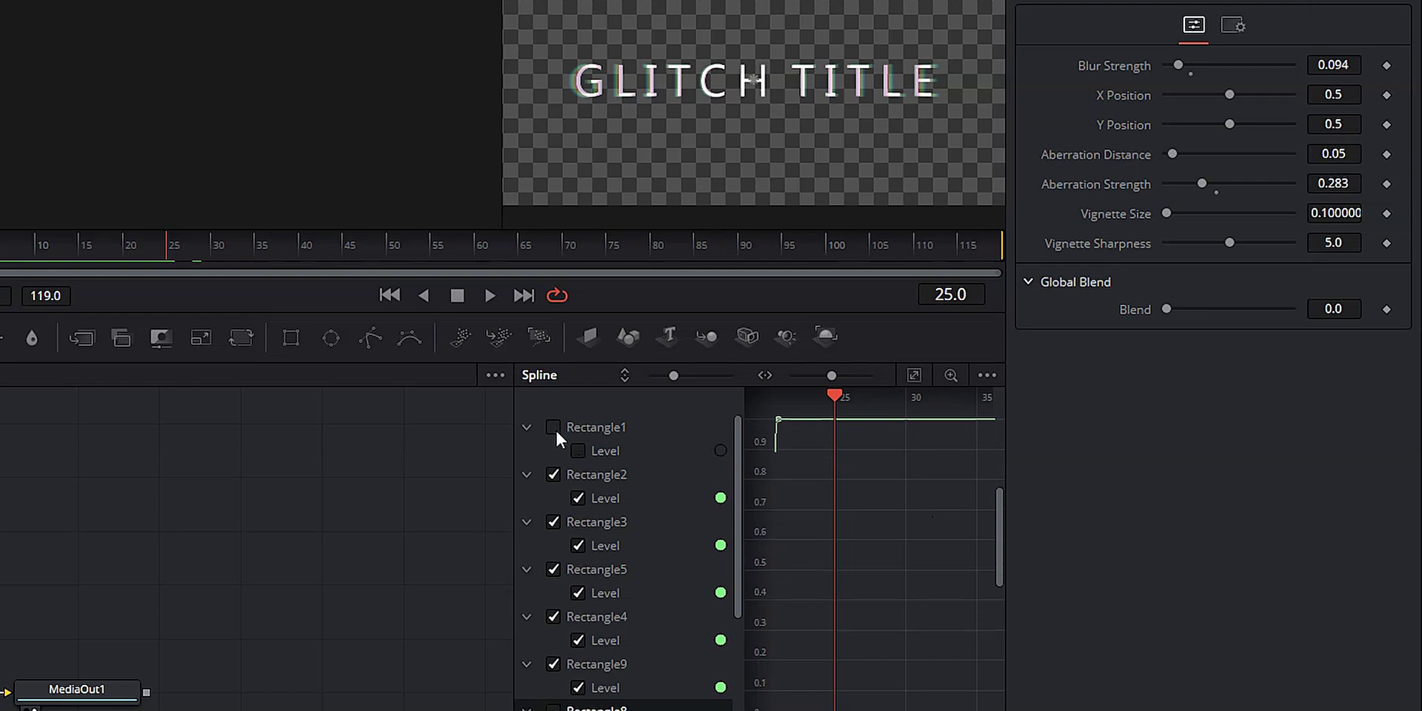
click(550, 475)
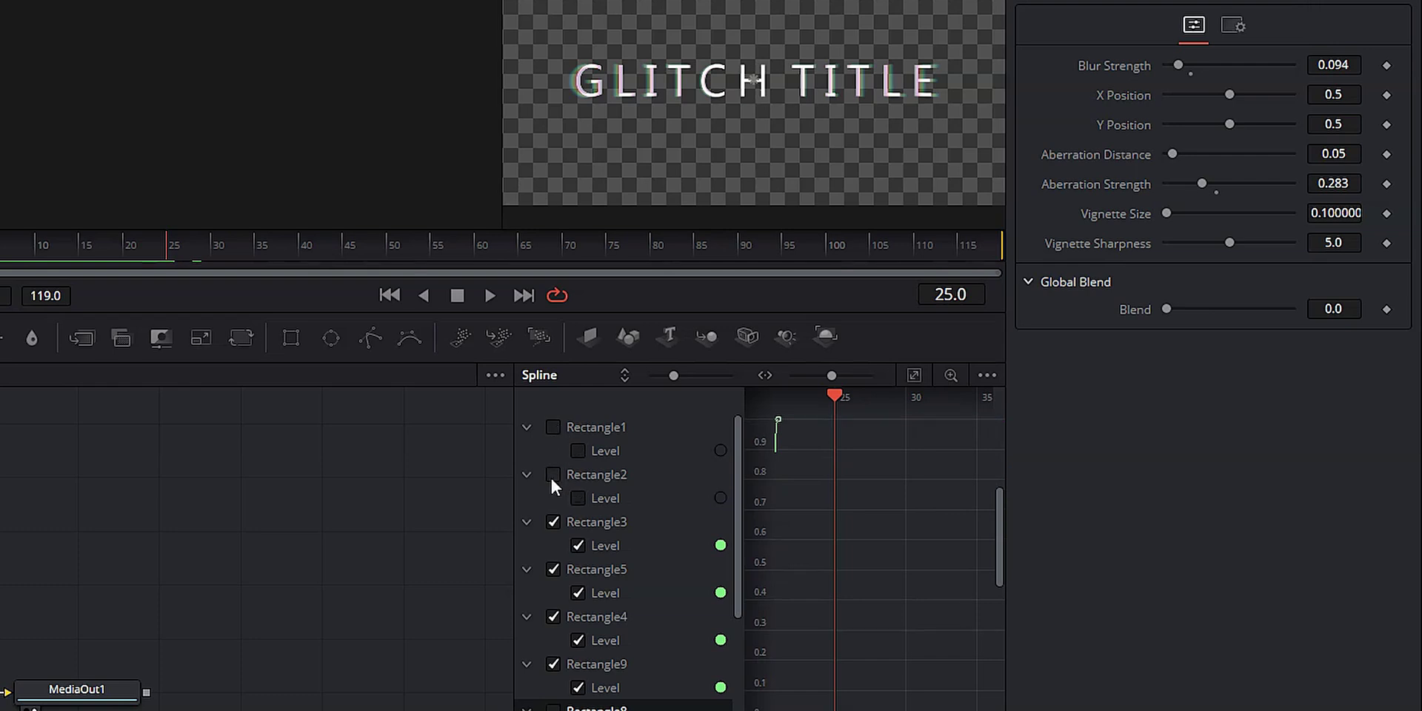
click(553, 520)
click(553, 569)
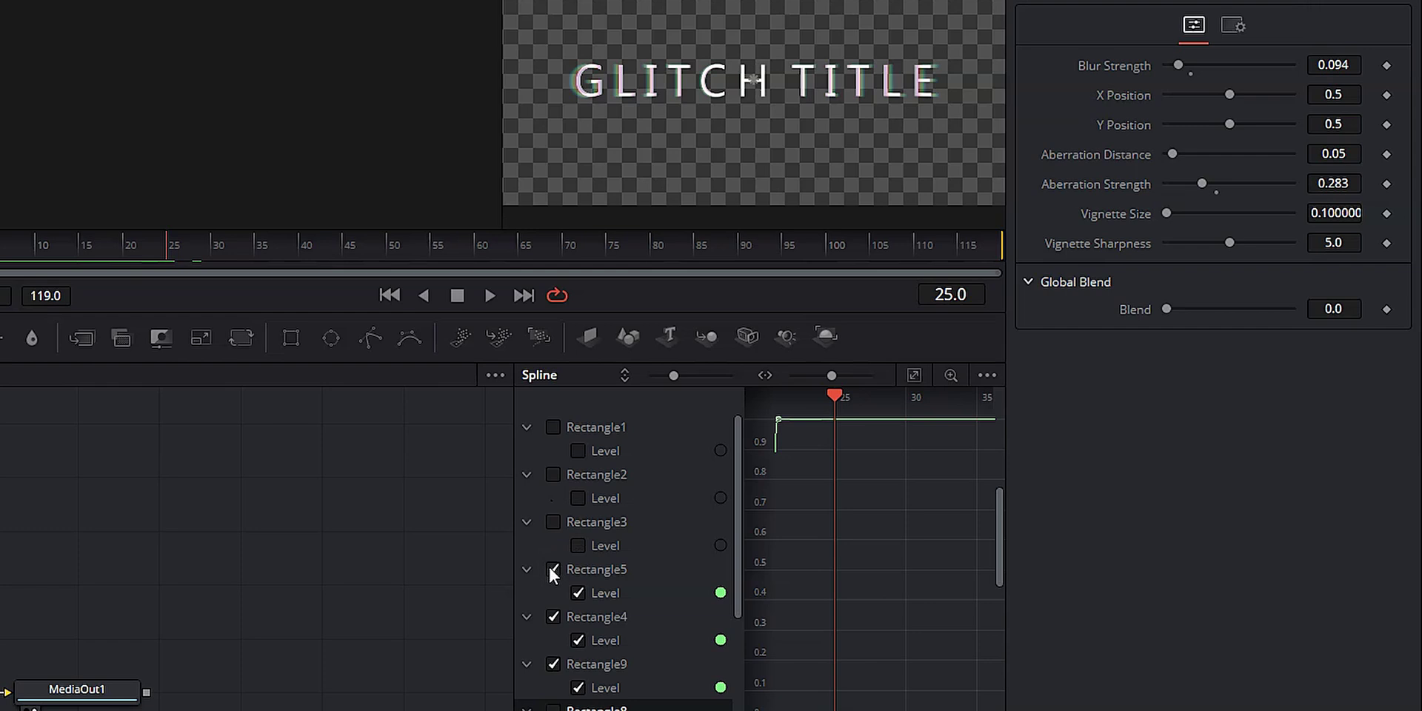
click(550, 661)
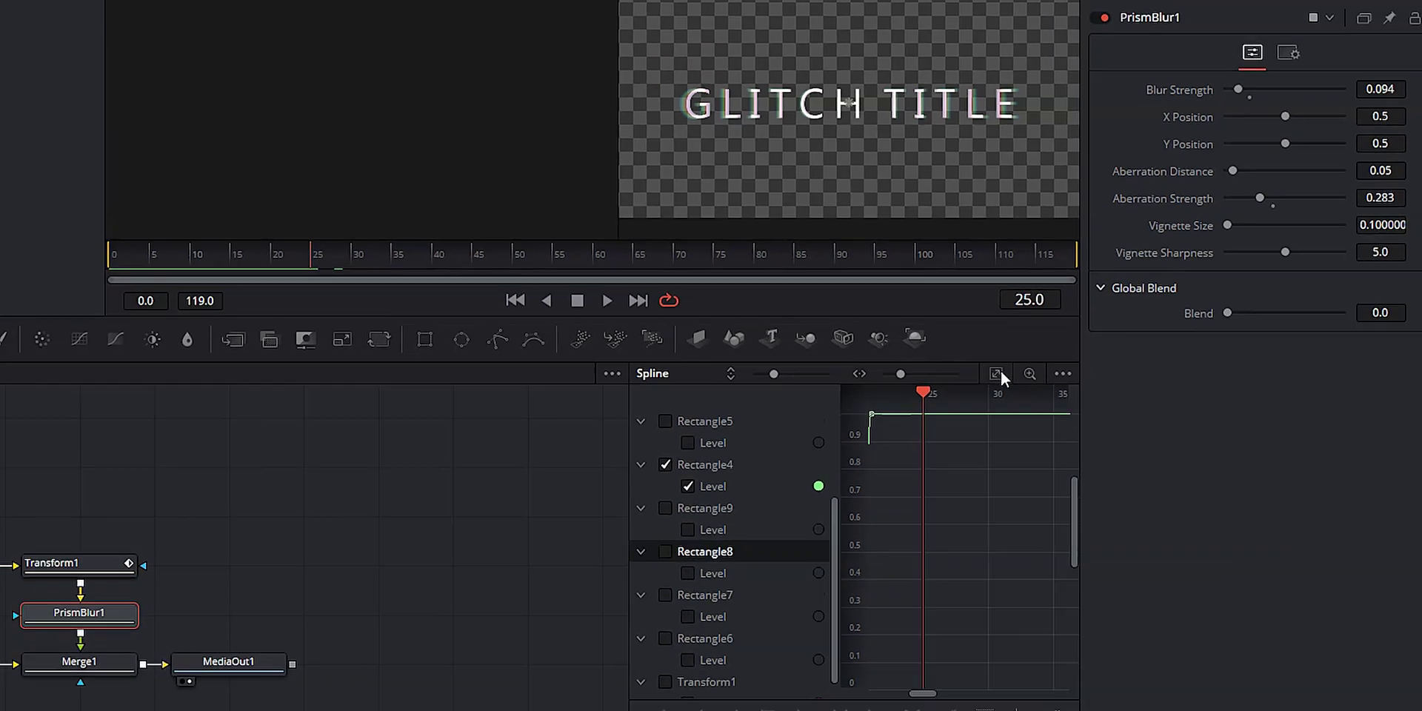
click(914, 374)
Expand the Masks group, select Rectangle4 to show its keyframes and go to frame 19 near its last ones
right_click(102, 502)
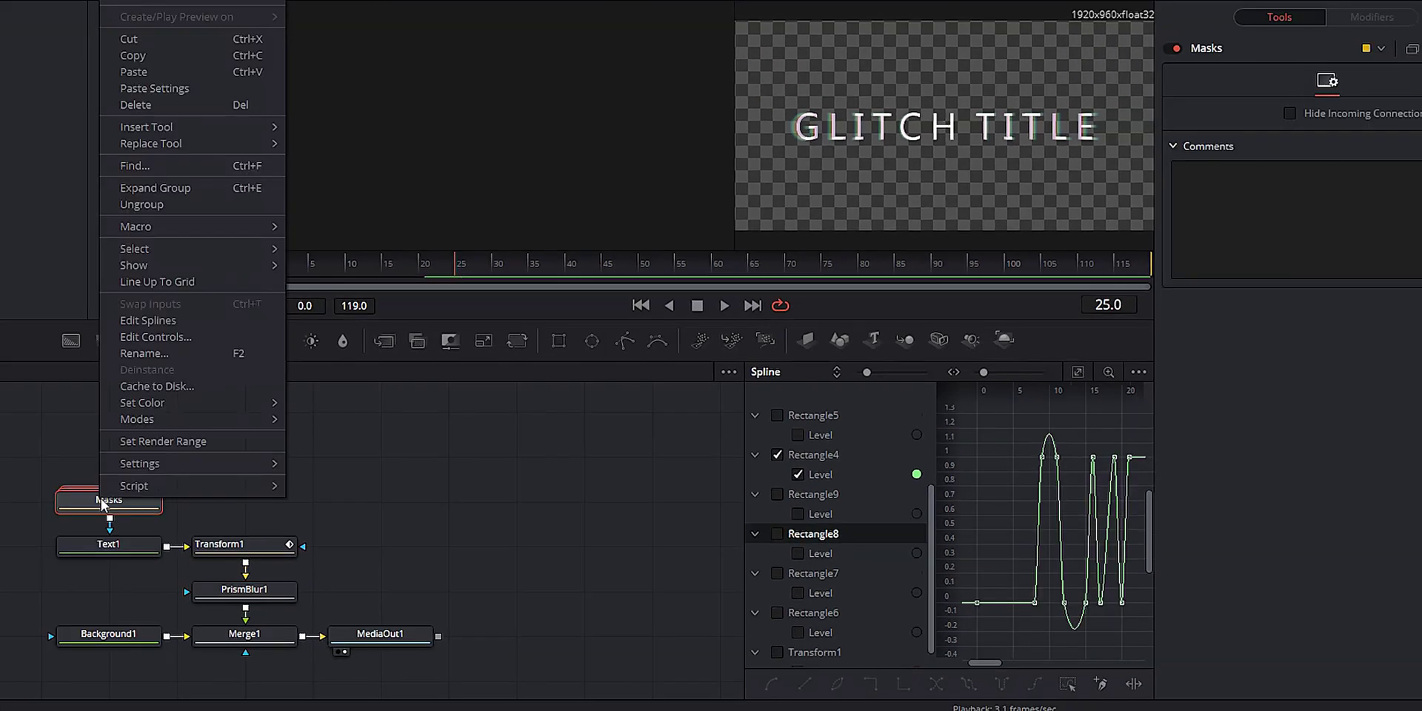
click(176, 190)
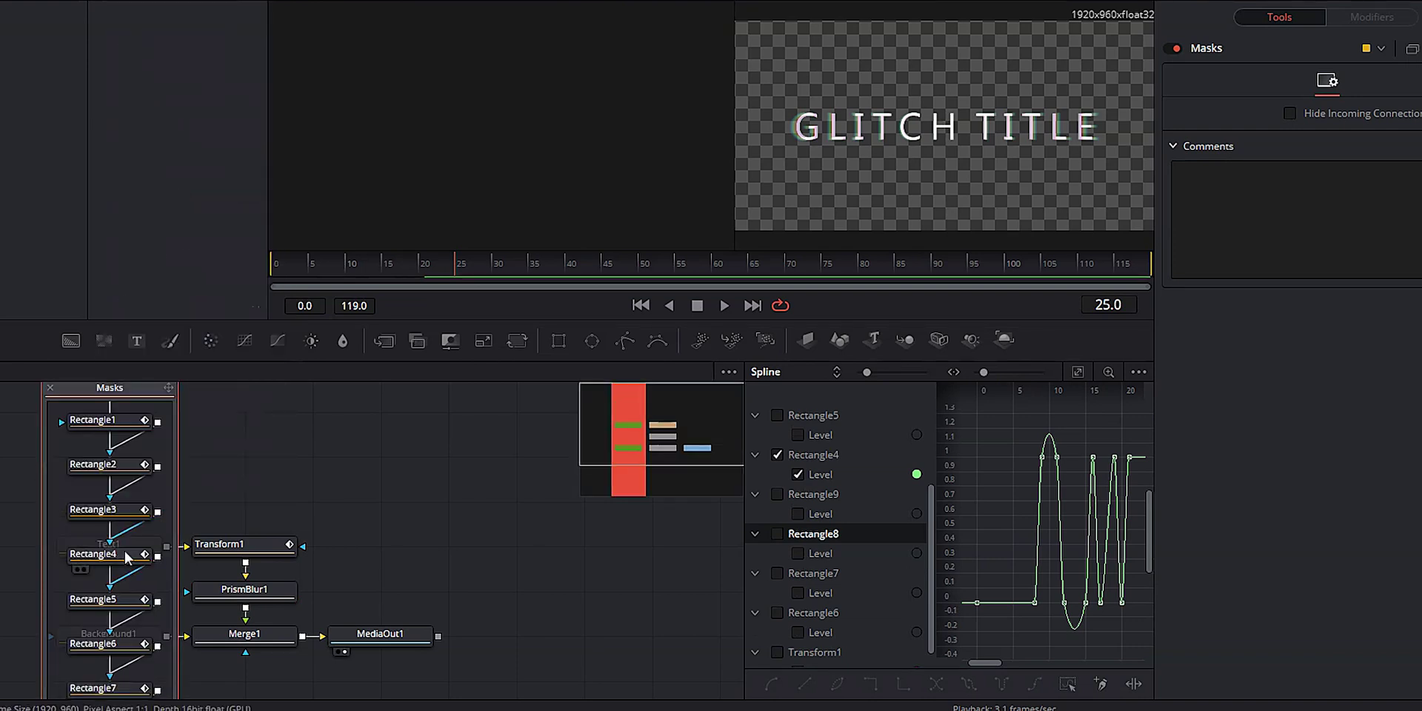
click(93, 554)
click(424, 259)
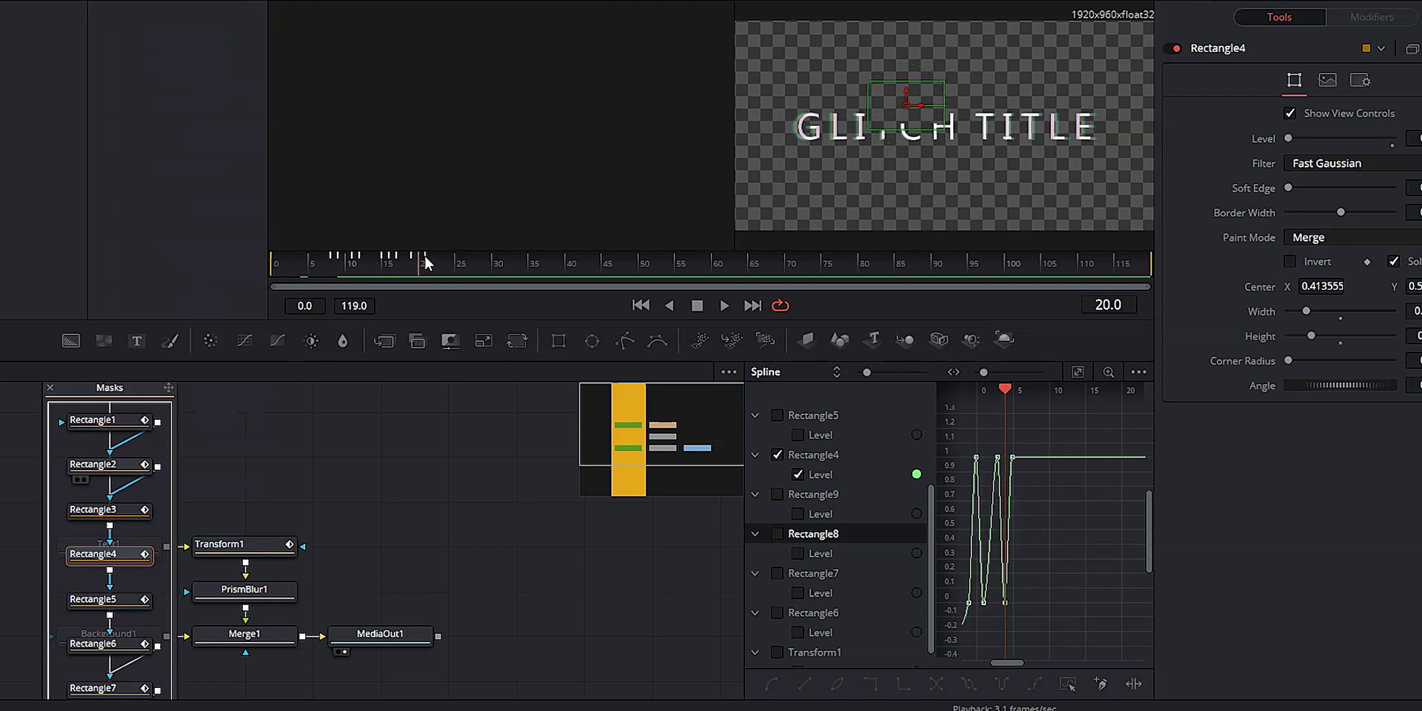
click(424, 255)
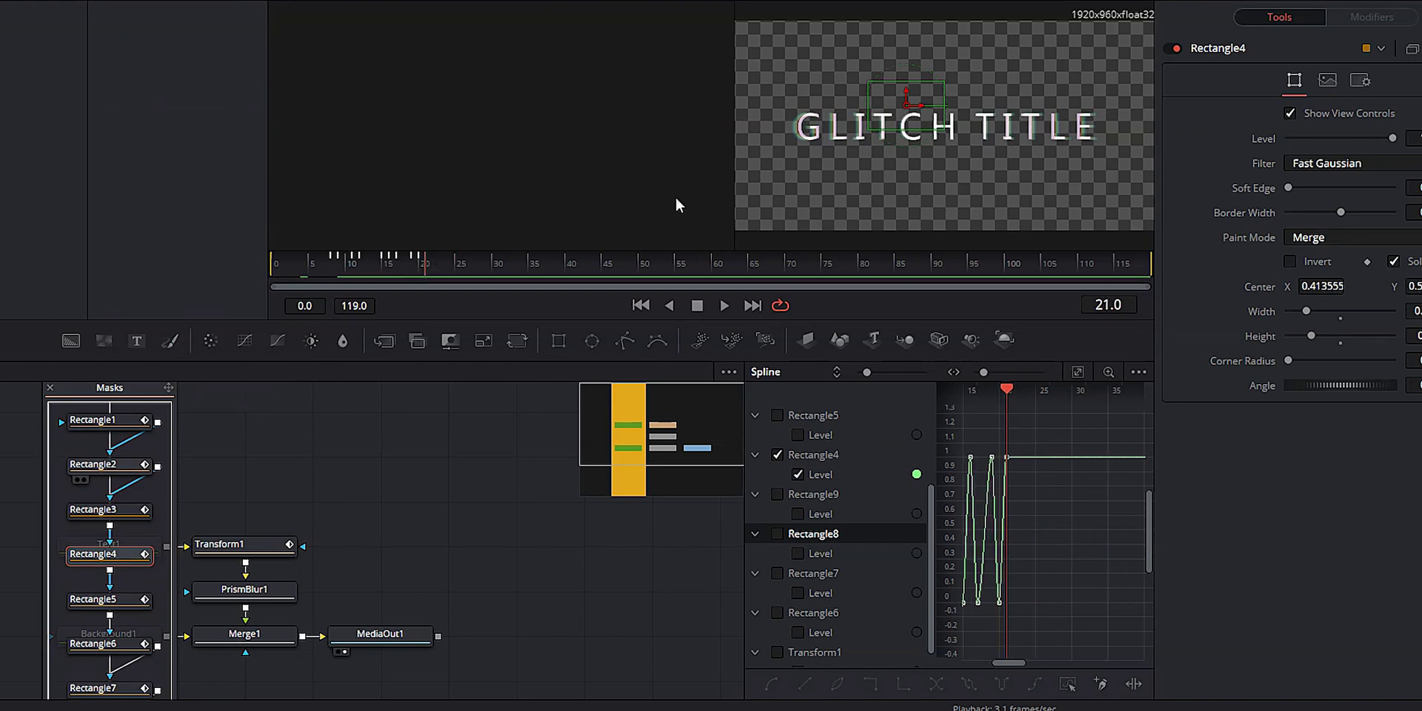
key(Left)
key(Left)
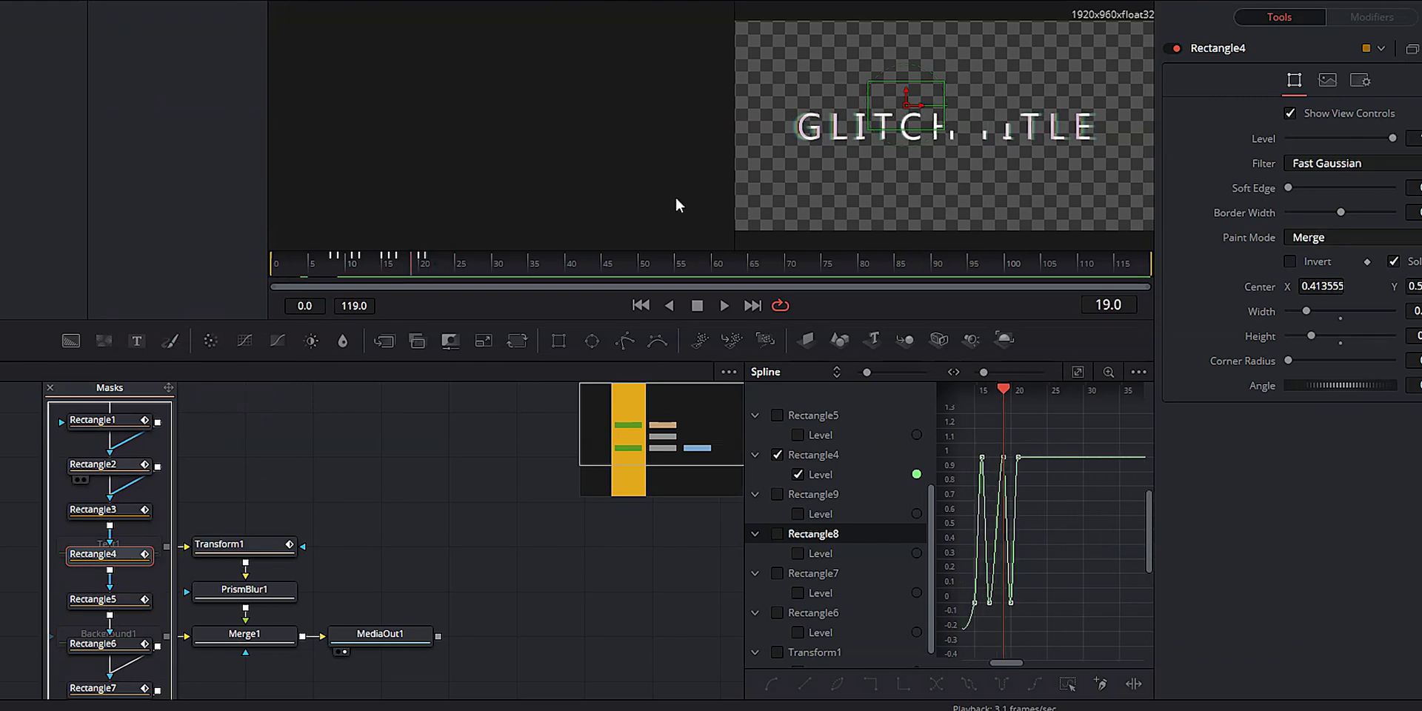
Keyframe PrismBlur1's Blend at 0.0 on frame 19 and at 1.0 on frame 21
click(267, 590)
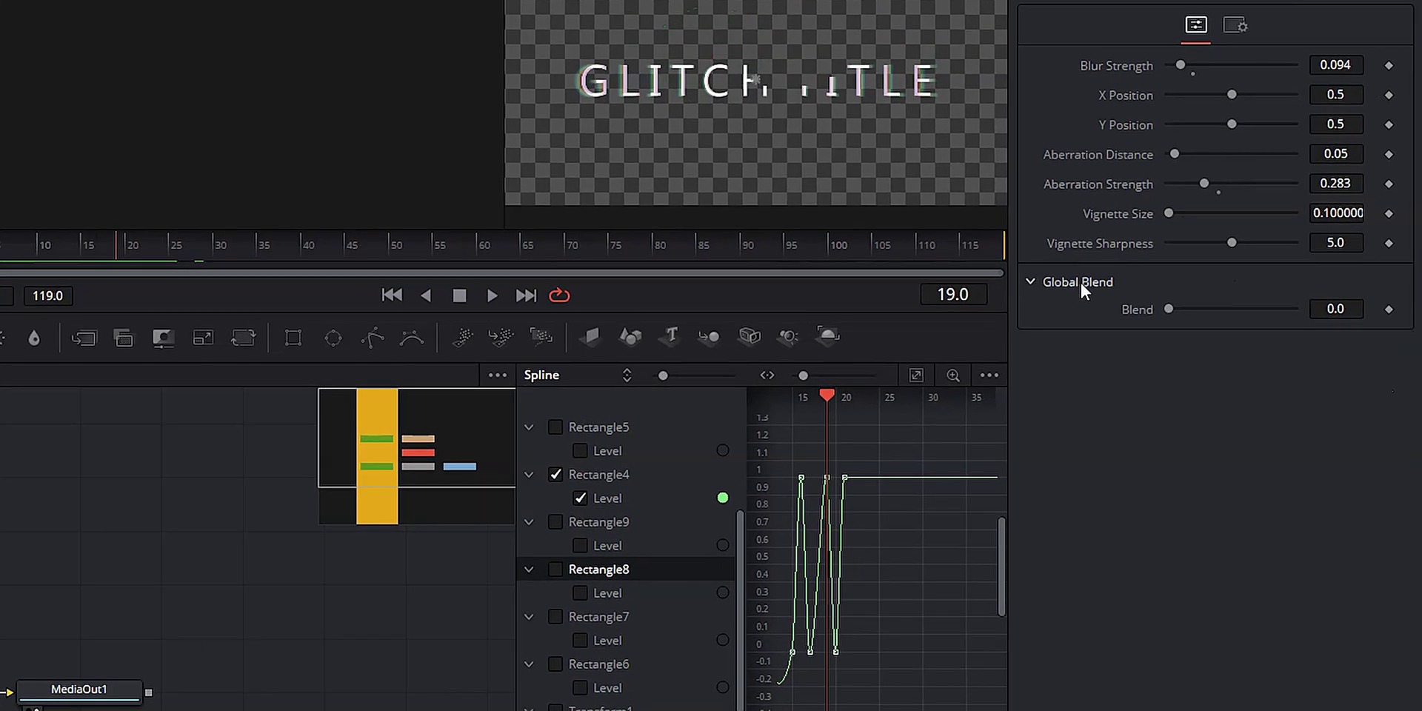
click(1389, 310)
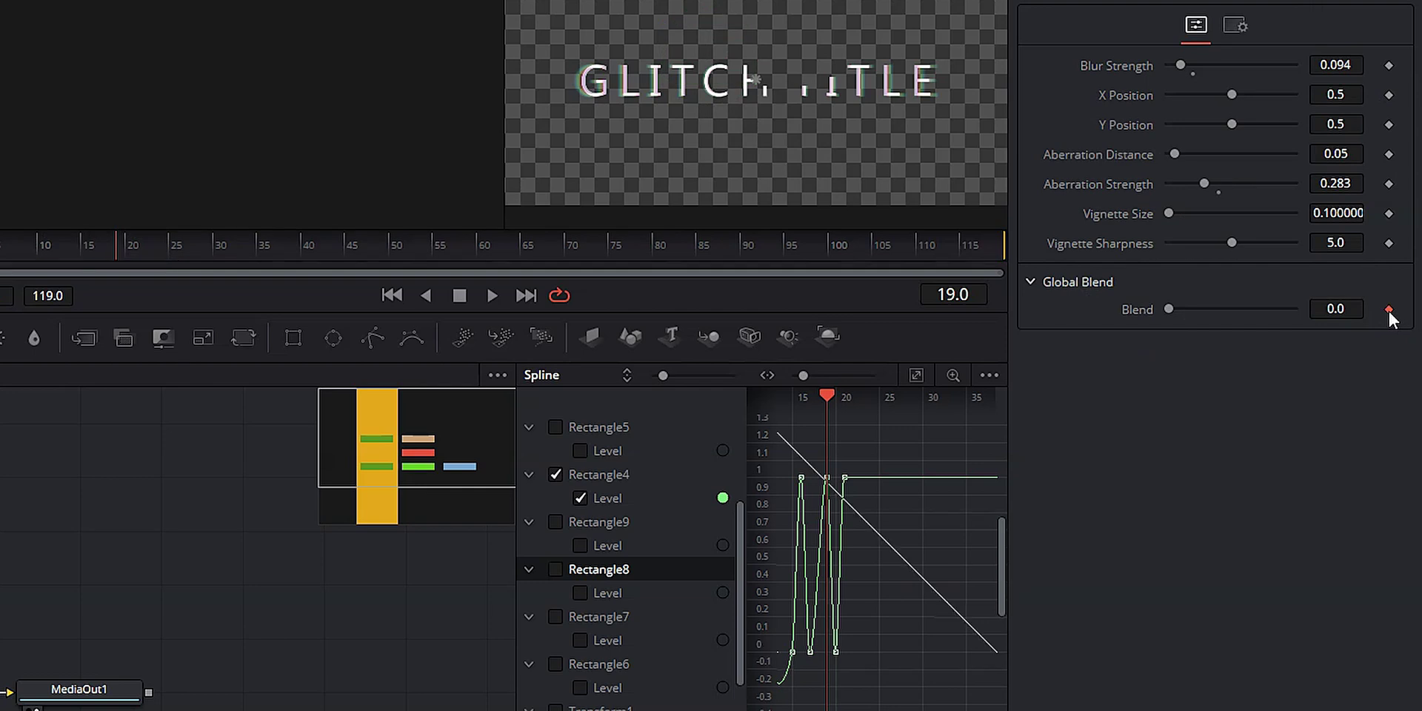
key(Right)
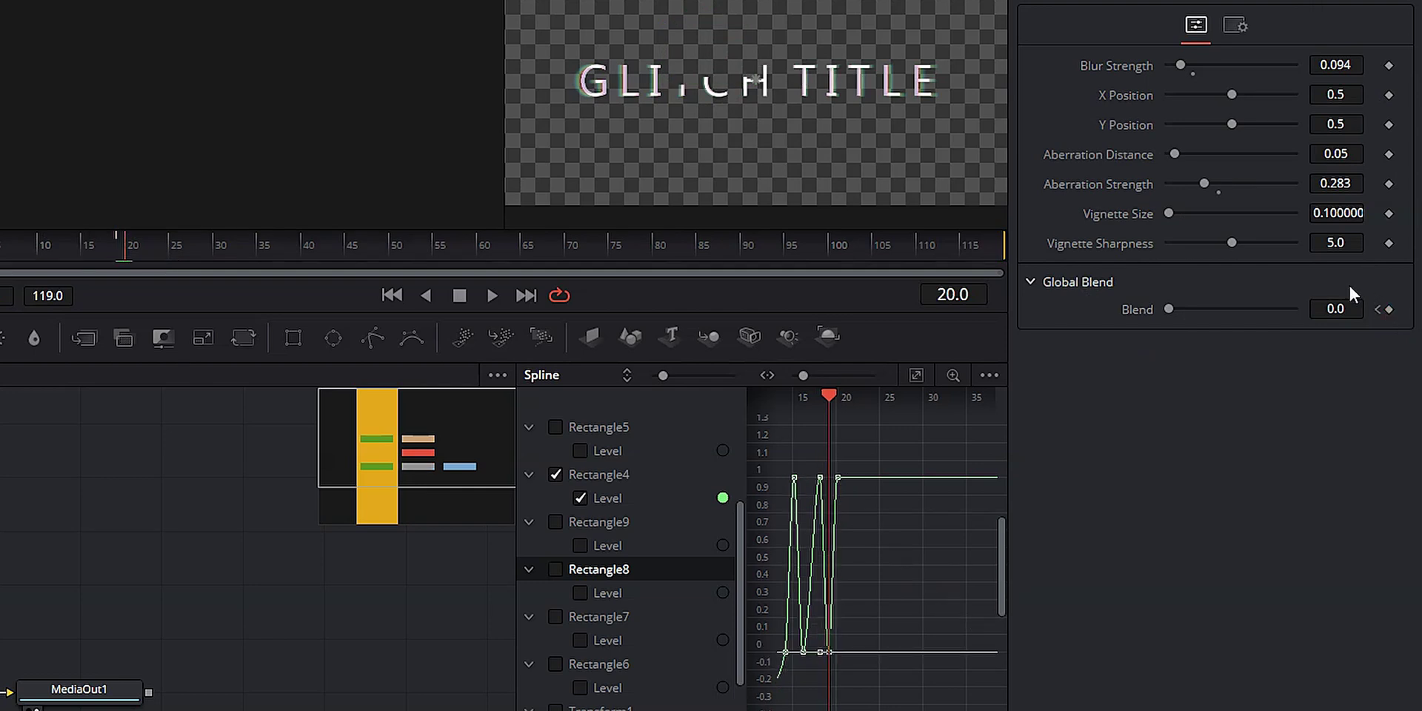
key(Right)
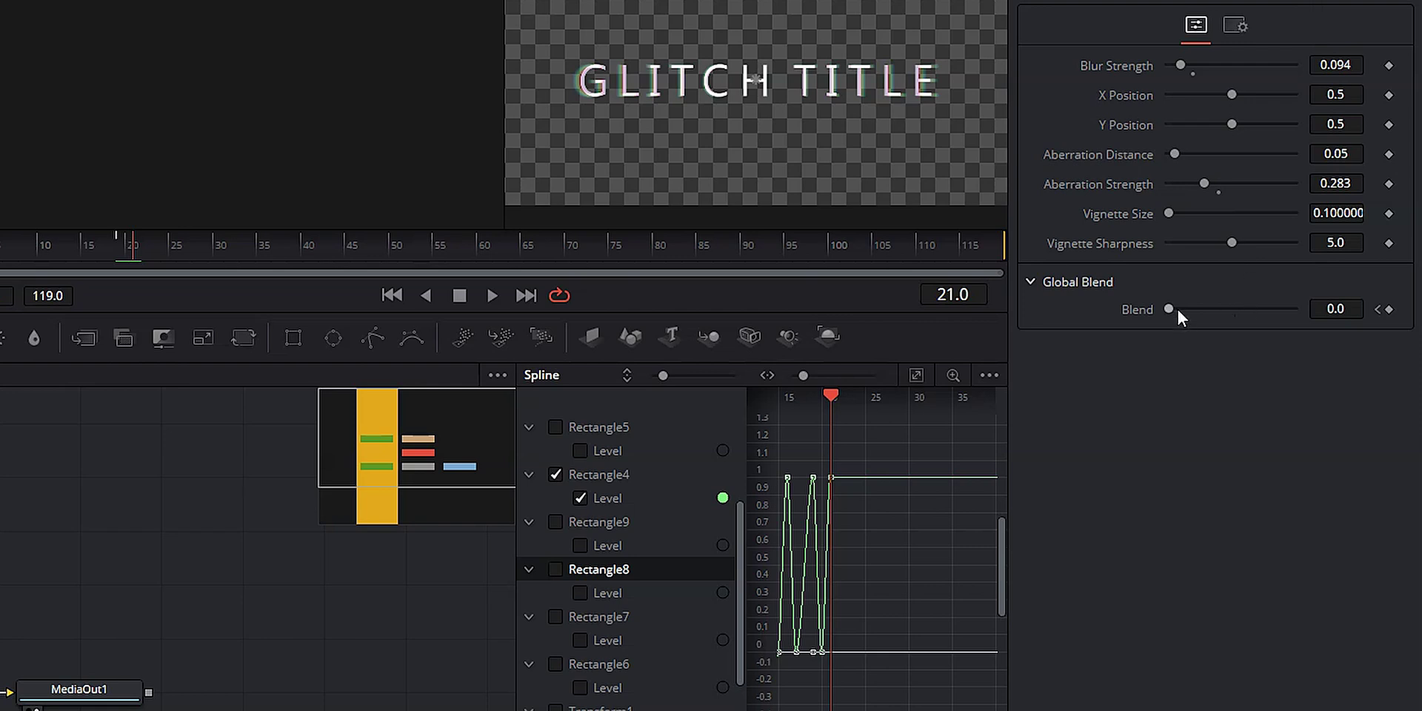
drag(1169, 308, 1396, 326)
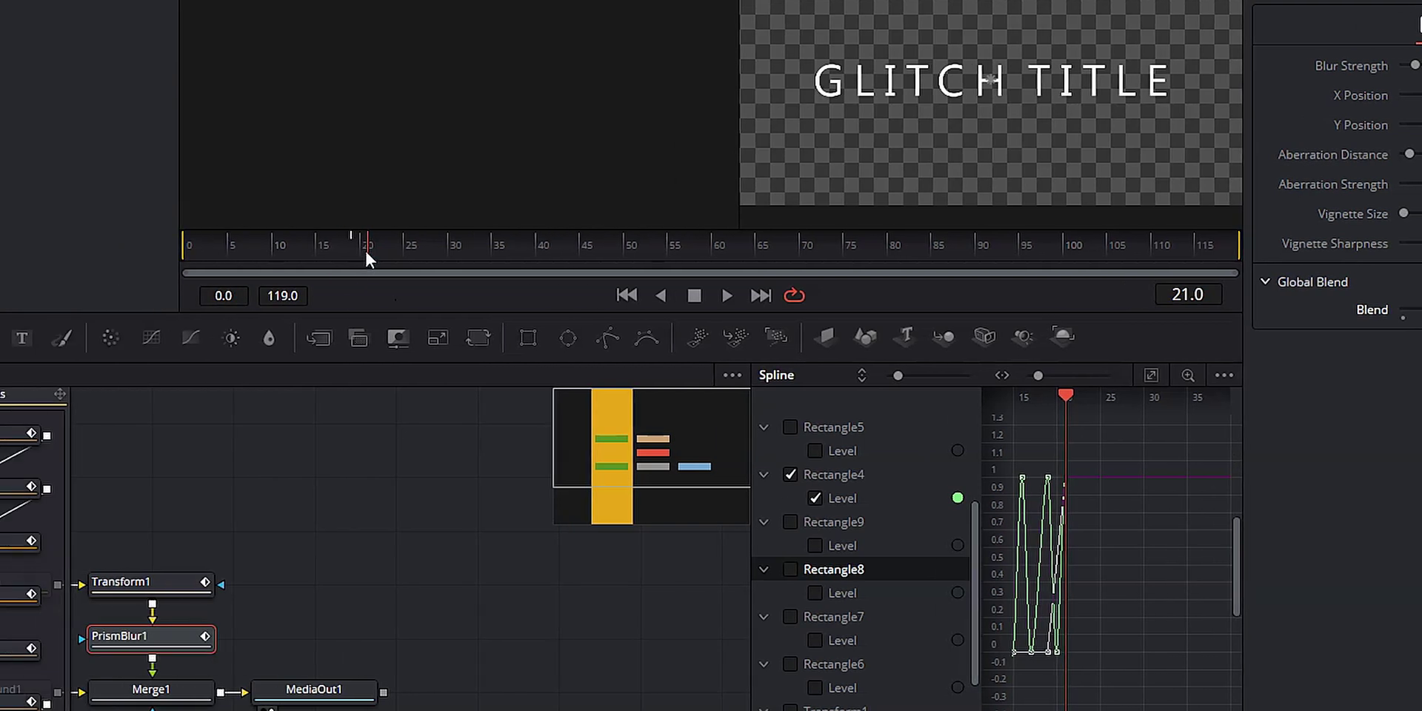
Play the composition from frame 0 to review the prism blur on the title, and collapse the Masks group
drag(364, 248, 180, 295)
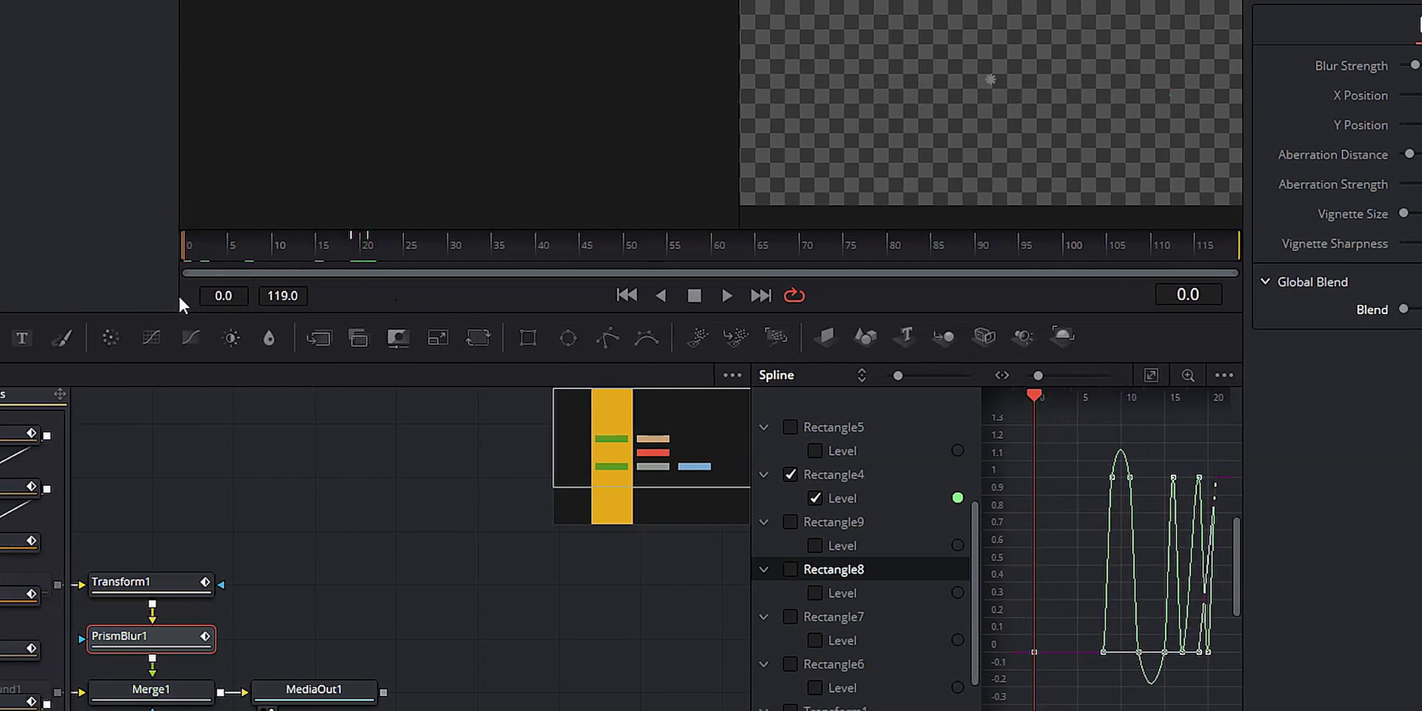
key(space)
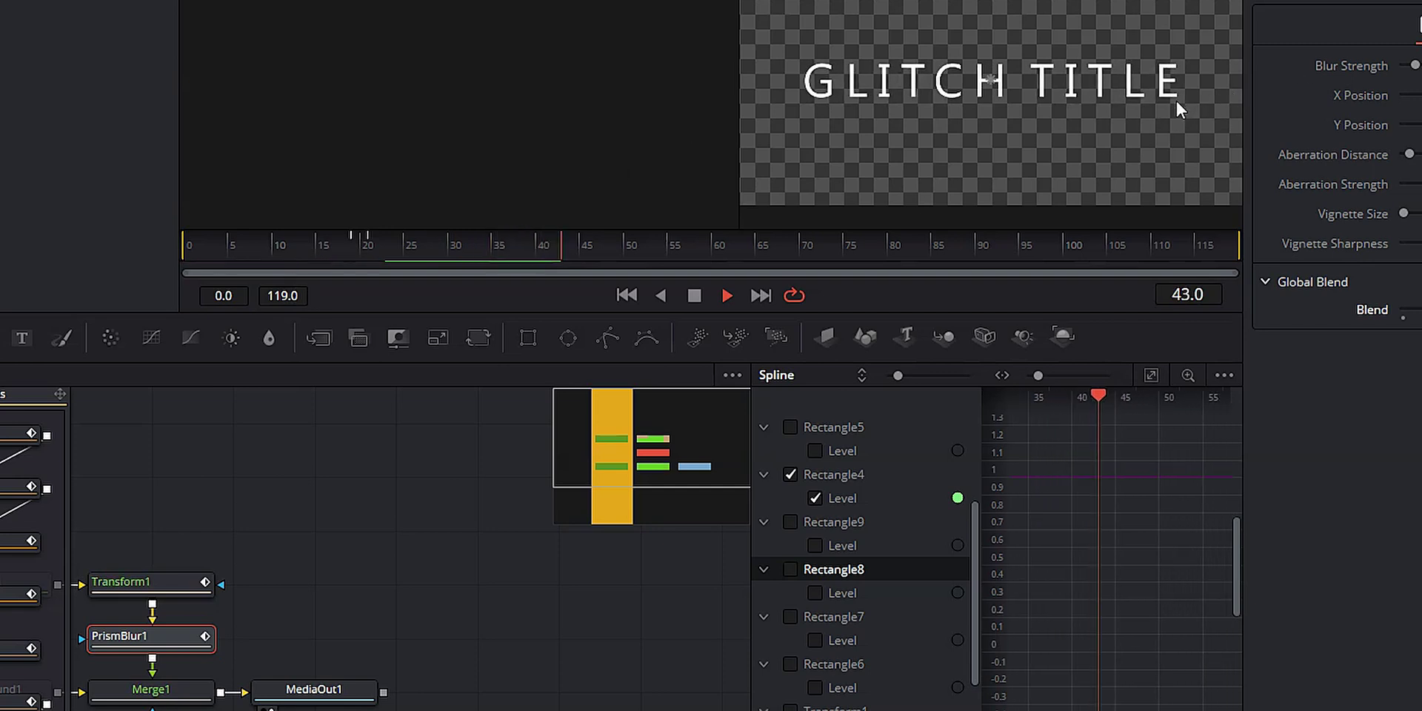
key(space)
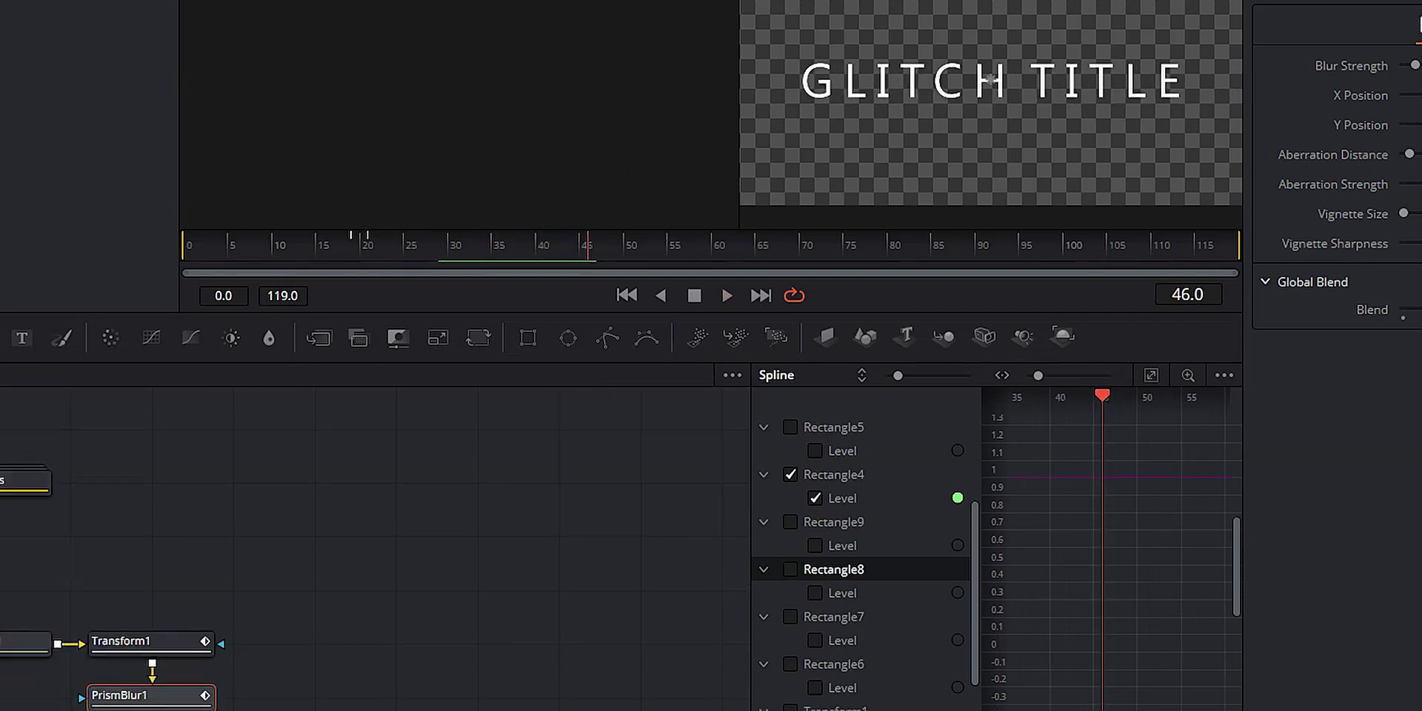
click(535, 478)
scroll(535, 478, down, 2)
Insert a Duplicate node after PrismBlur1
mouse_move(157, 585)
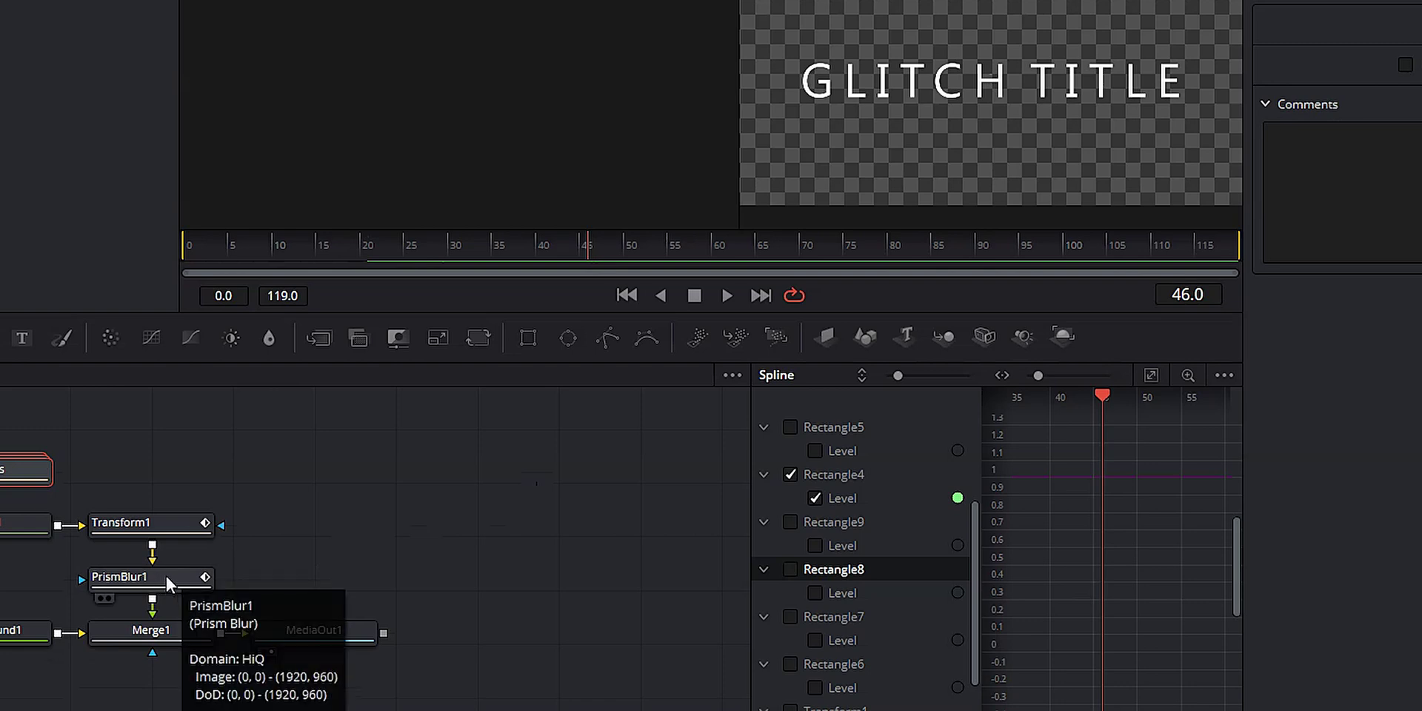
click(167, 580)
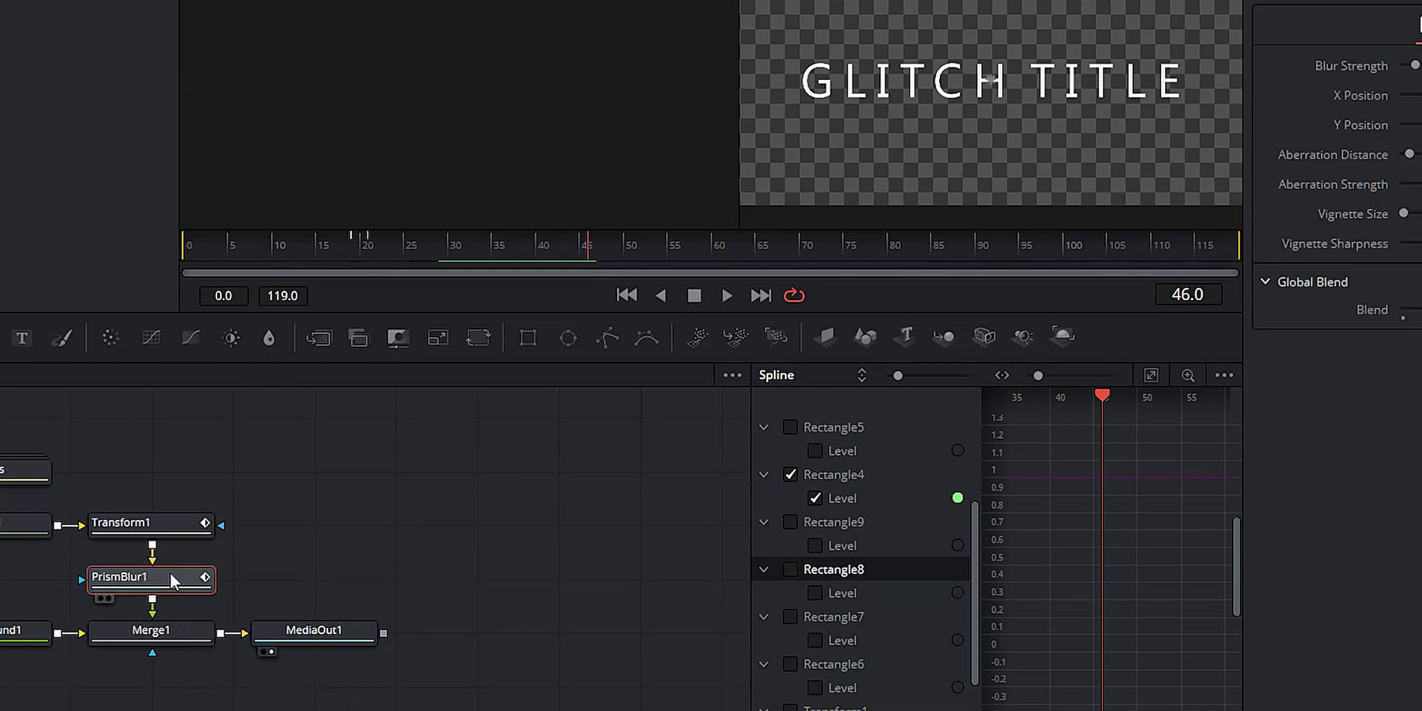
key(shift+space)
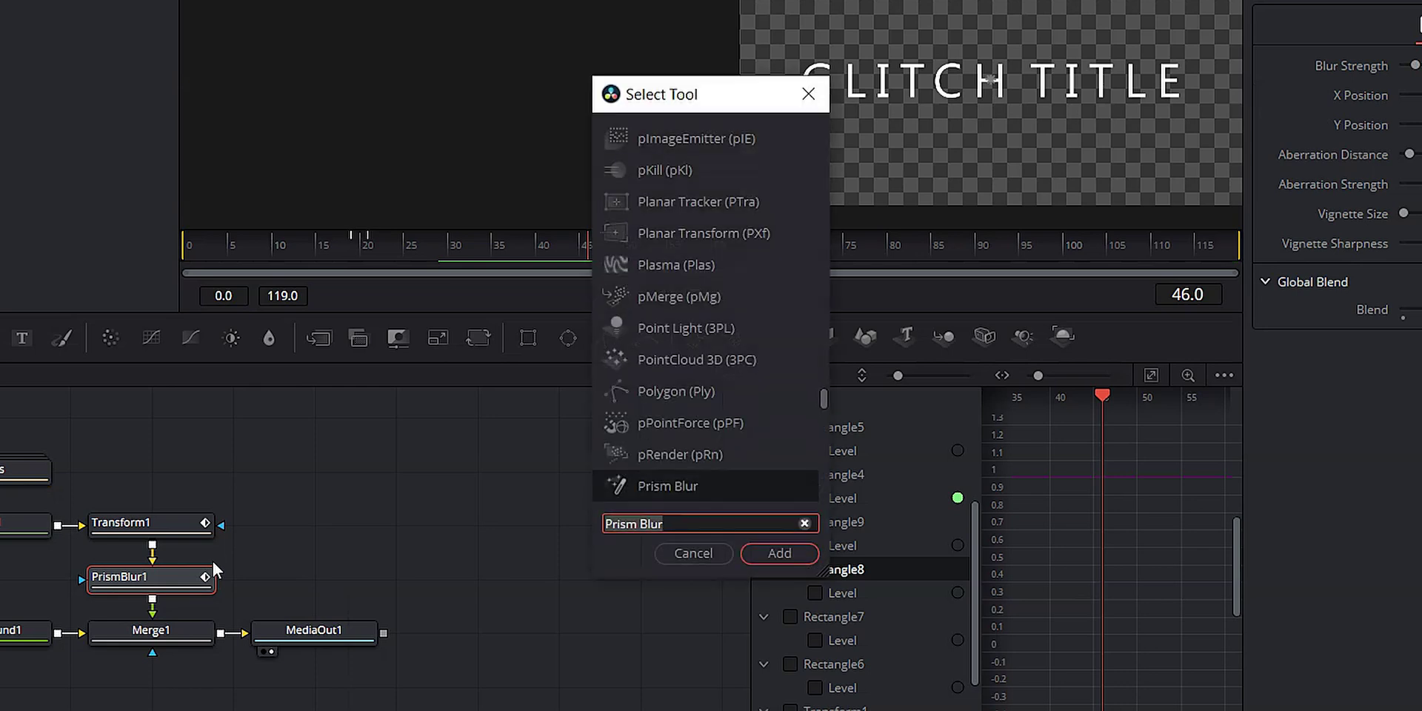
text(dup)
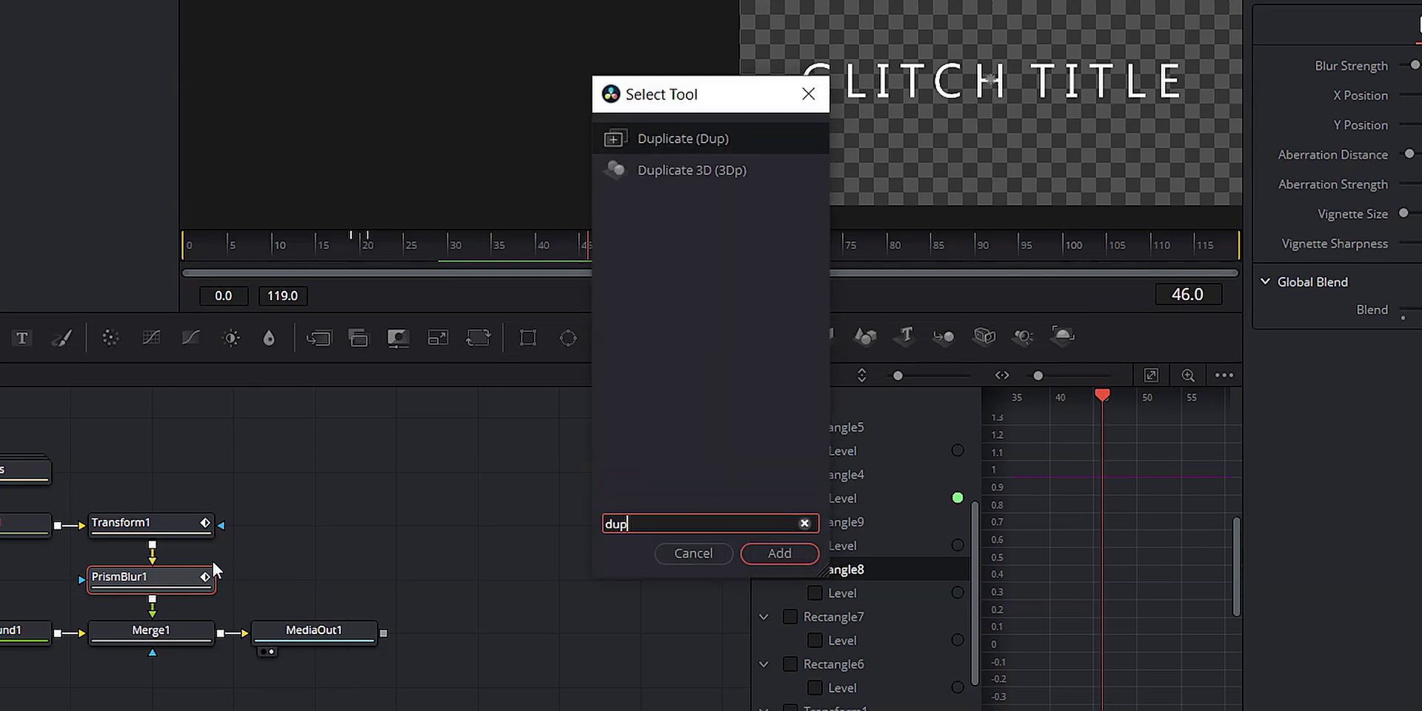
click(679, 138)
click(679, 518)
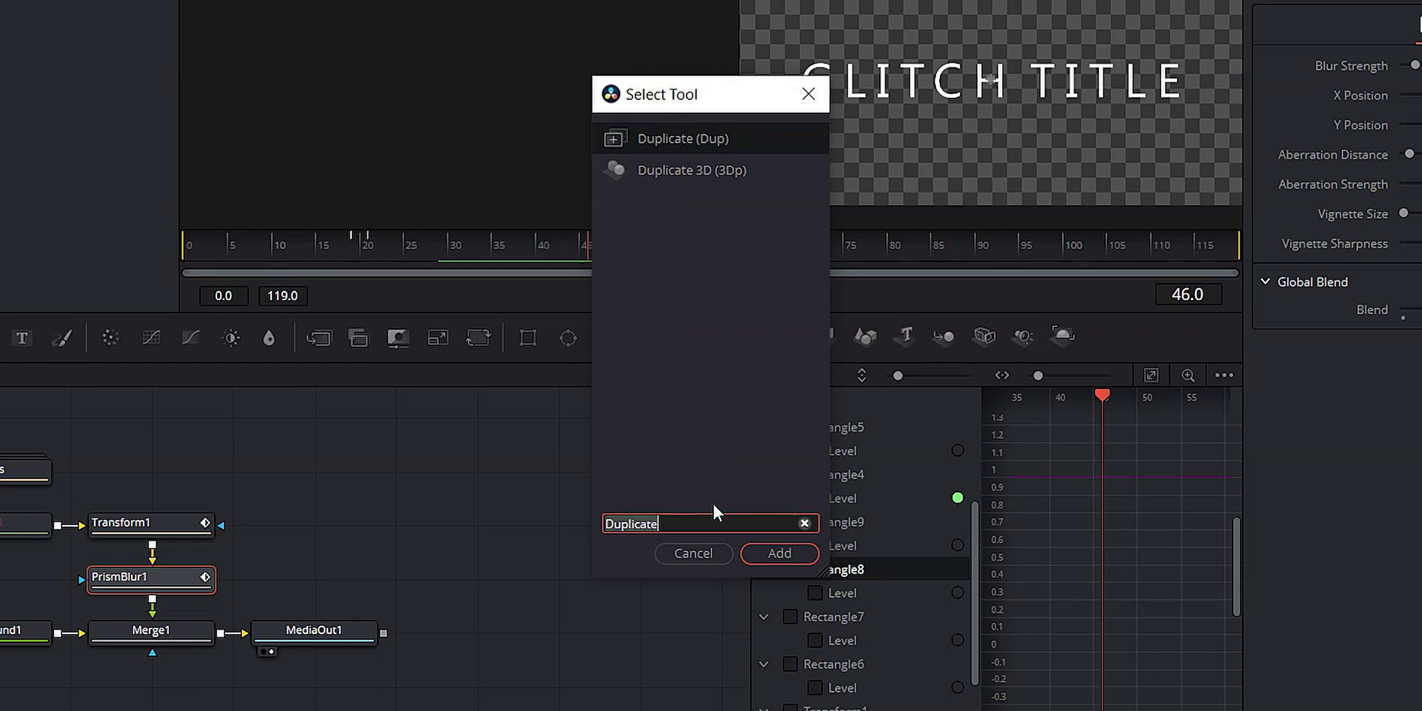
click(774, 555)
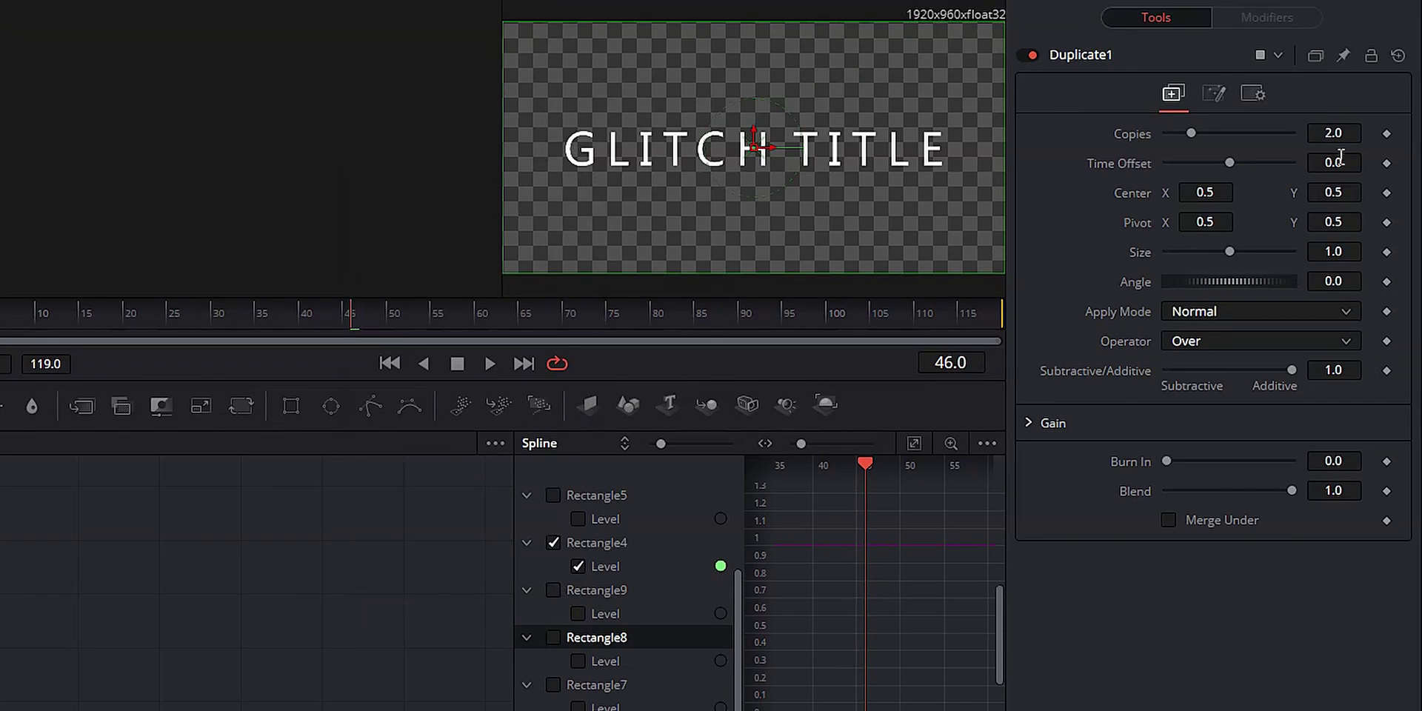
Set the Duplicate node to 3 copies with a Time Offset of about -2.42
click(1336, 135)
text(10)
text(3)
drag(1229, 162, 1198, 161)
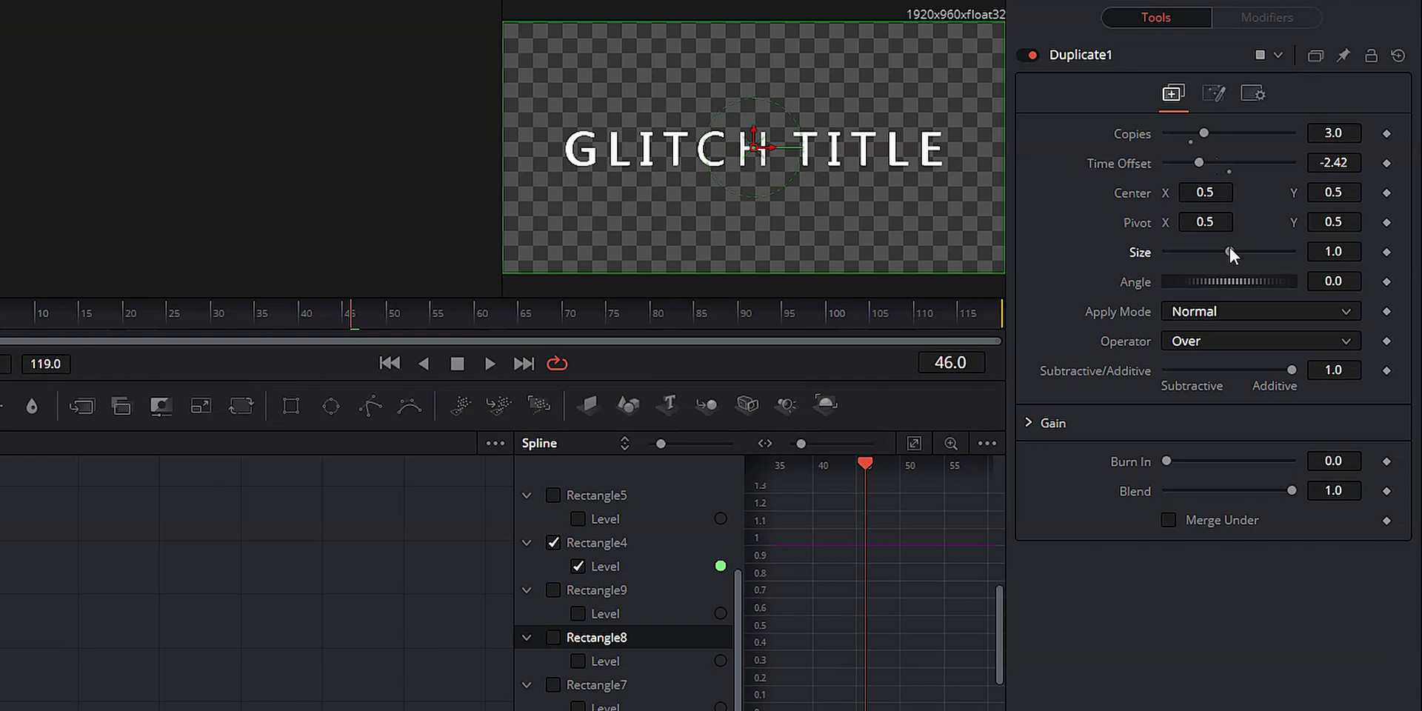
Set the duplicates' Size to 1.57, shift their Center to about 0.54, 0.43 and adjust the Time Offset to -2.81
drag(1229, 251, 1237, 252)
drag(753, 148, 777, 165)
drag(1199, 162, 1255, 162)
drag(1201, 156, 1195, 158)
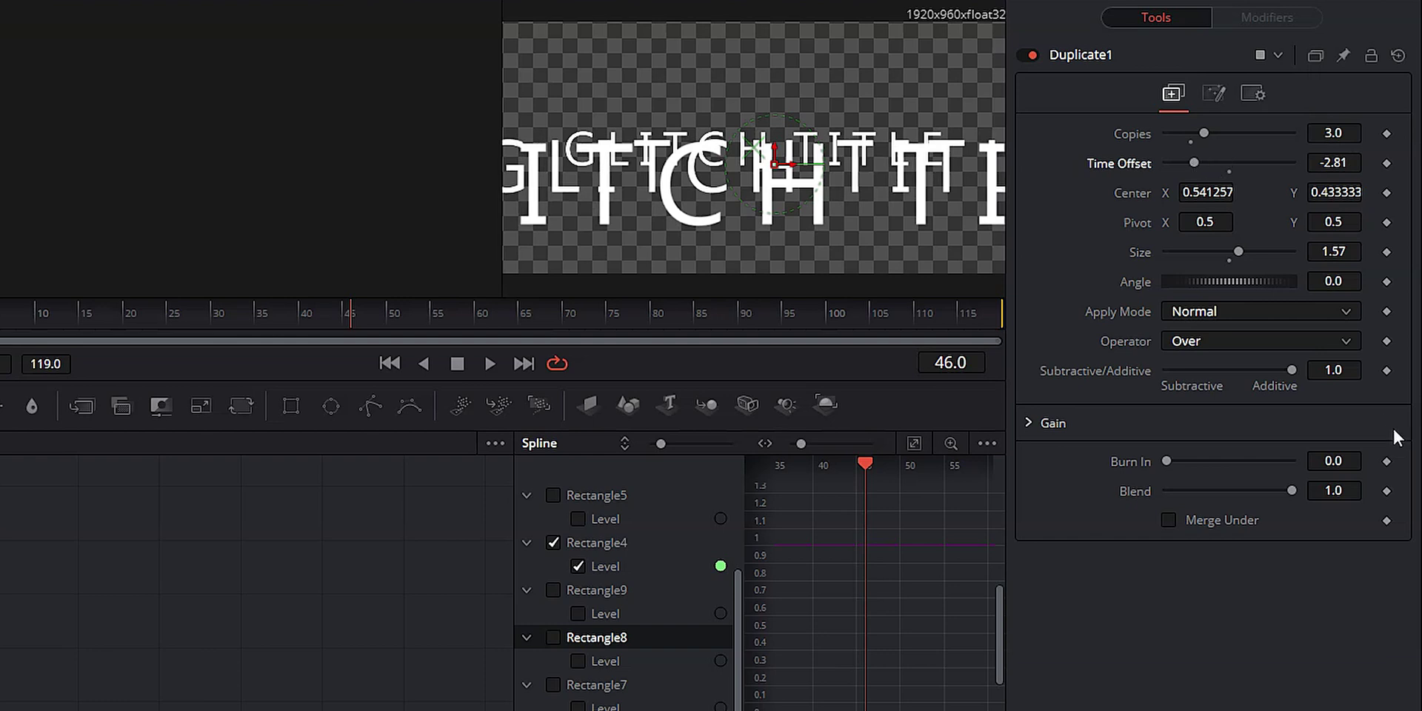
Lower the duplicates' Blend to 0.417
click(1166, 459)
drag(1291, 487, 1218, 487)
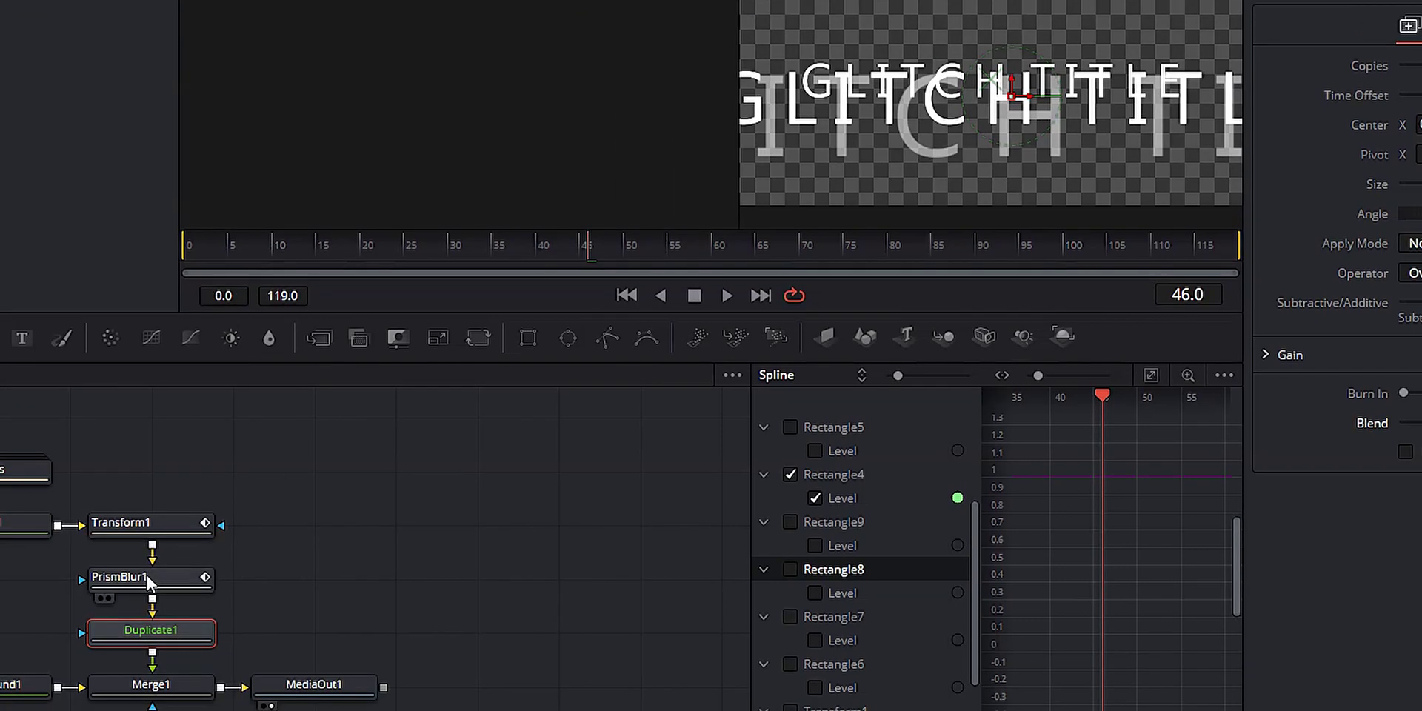
Keyframe Duplicate1's Copies from 3 at frame 19, aligned with the PrismBlur1 keyframe, to 1 at frame 21
click(147, 575)
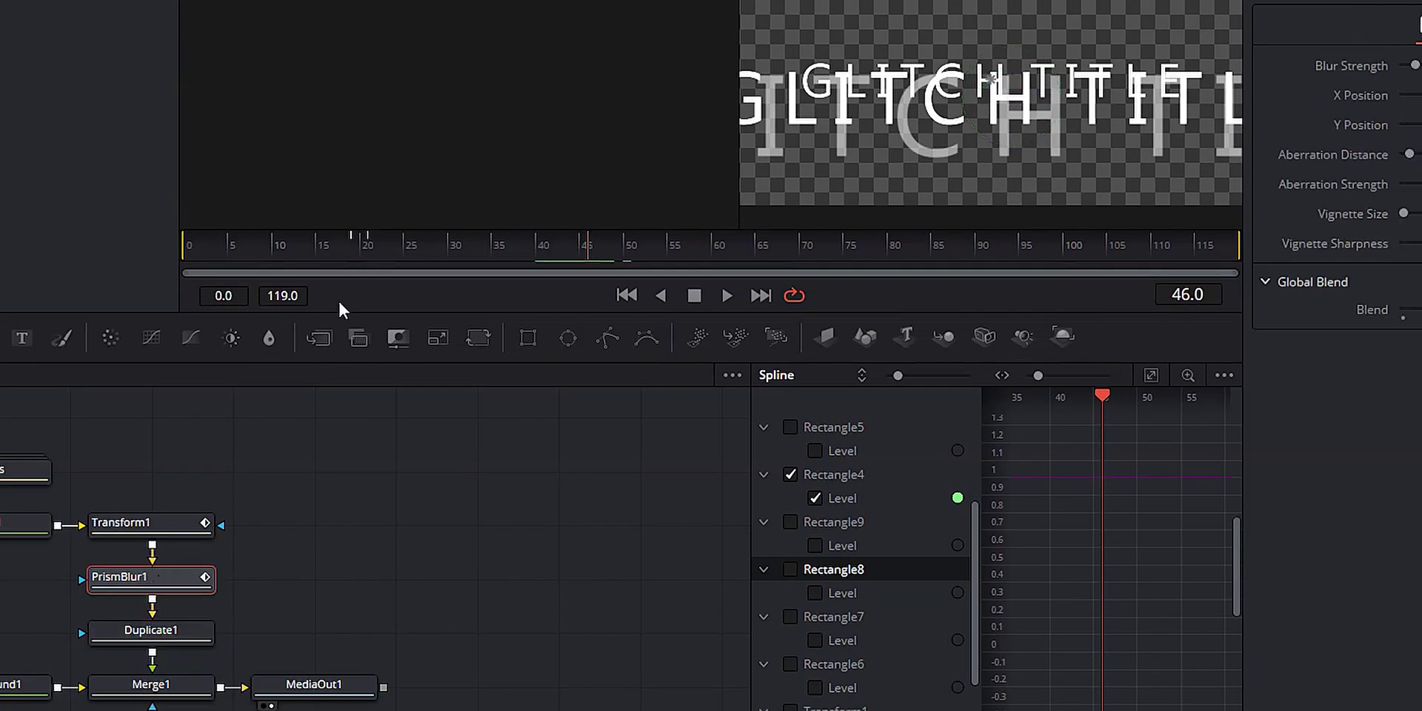
click(364, 235)
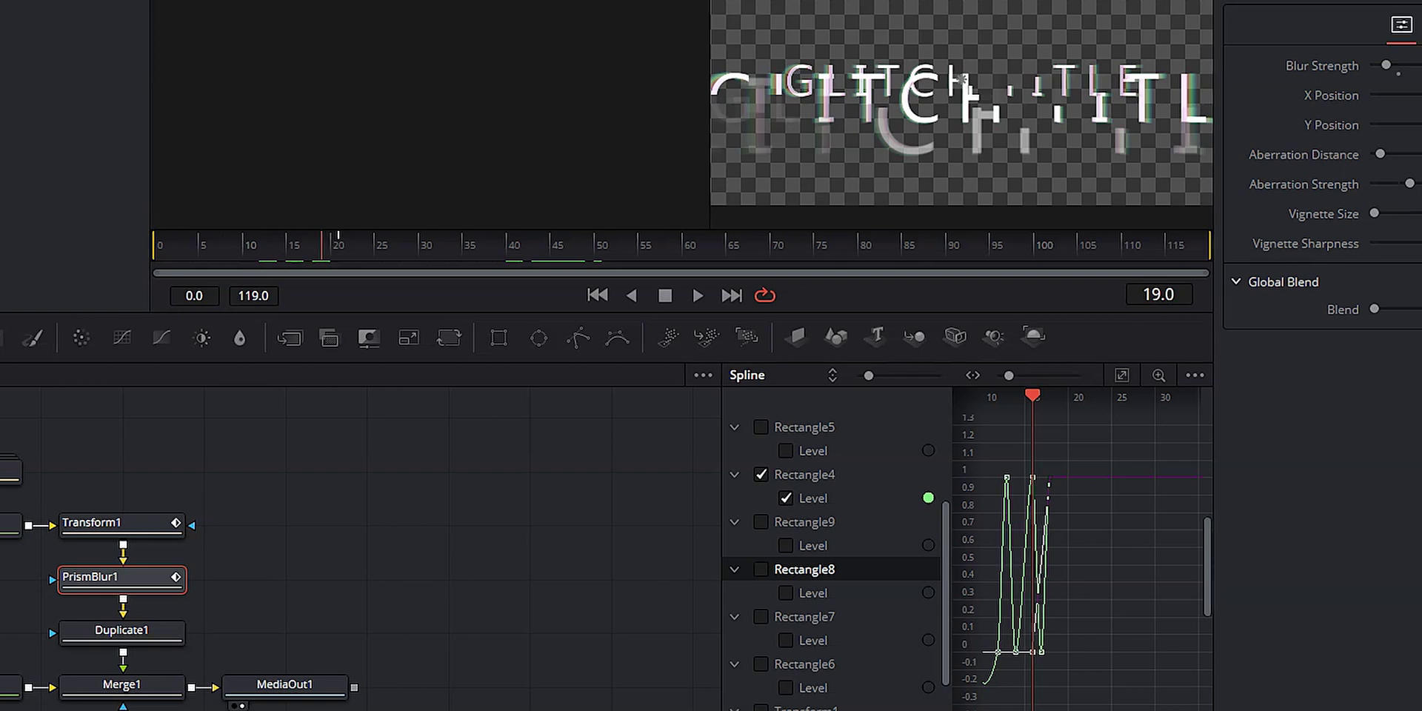
click(20, 621)
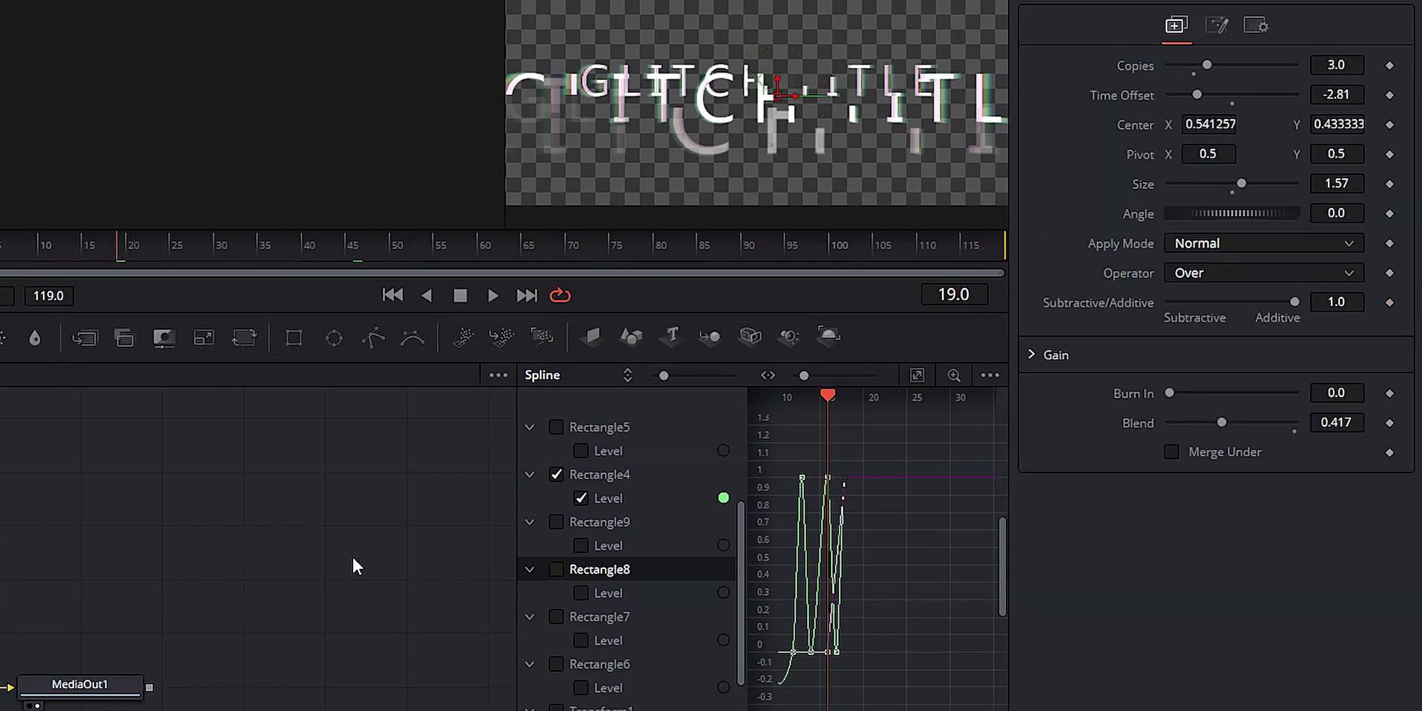
click(1389, 66)
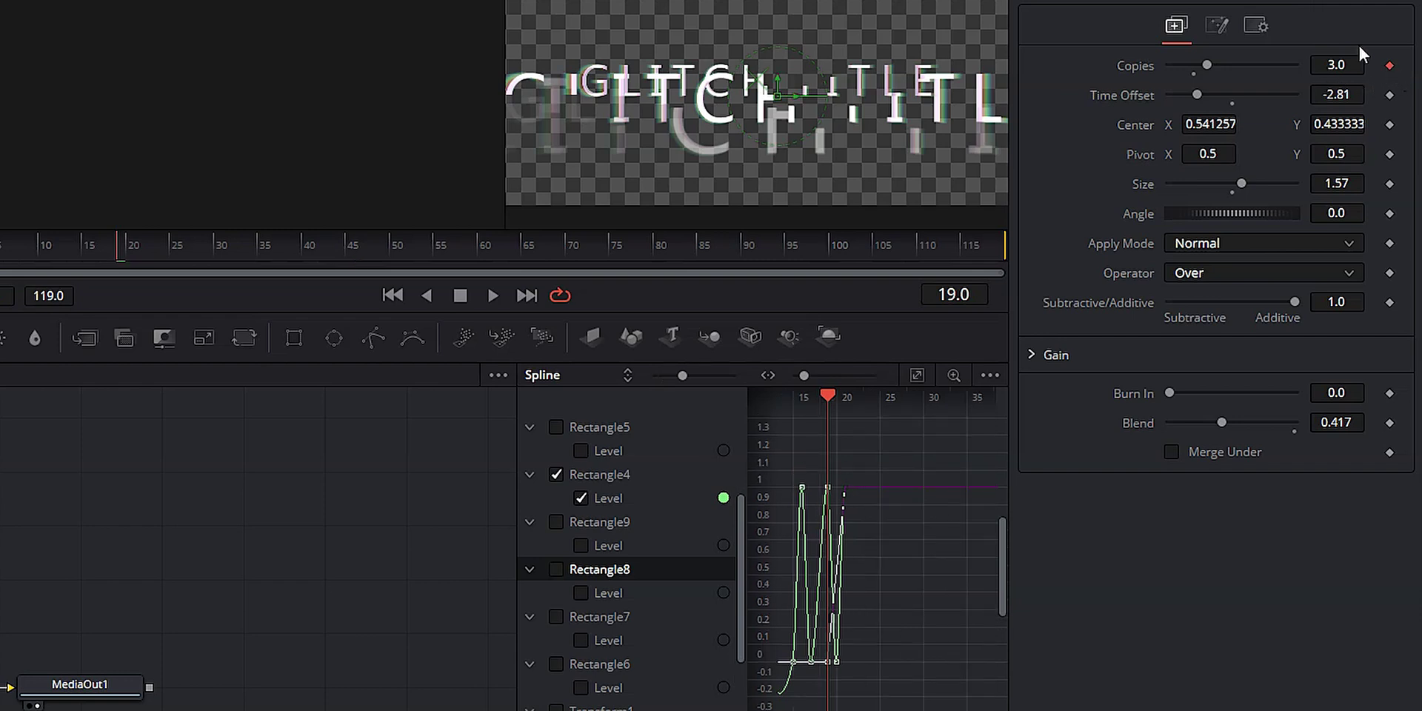
key(Right)
key(Right)
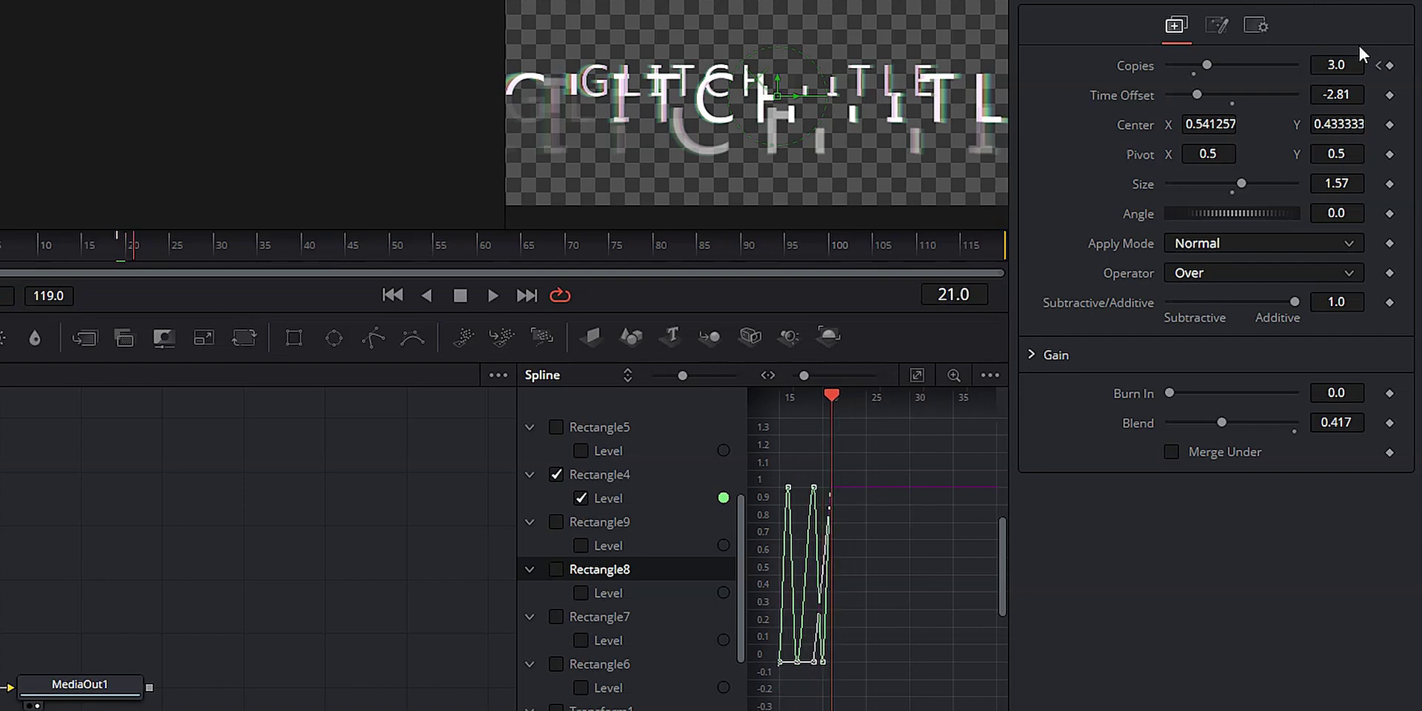
click(1331, 65)
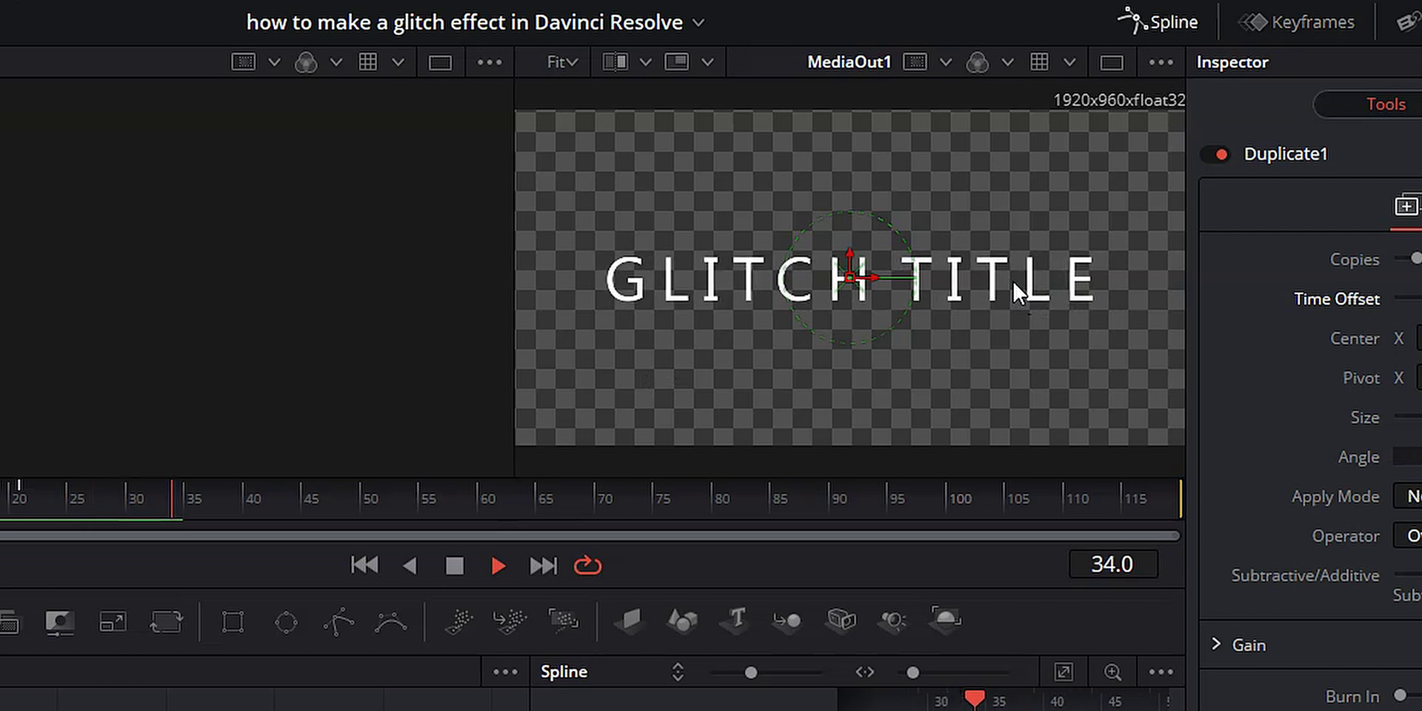
key(space)
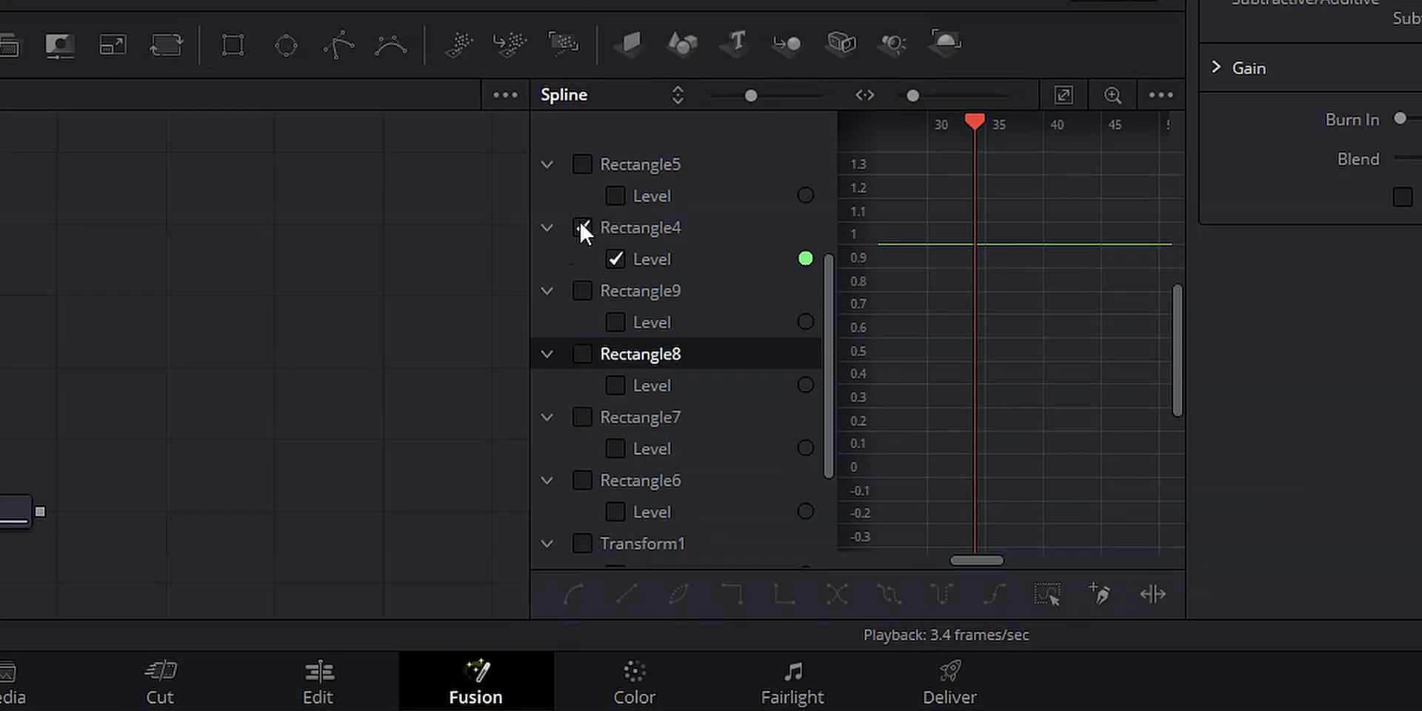
Hide the Rectangle4 curve in the Spline editor and fit the PrismBlur1 and Duplicate1 curves to the graph
click(582, 227)
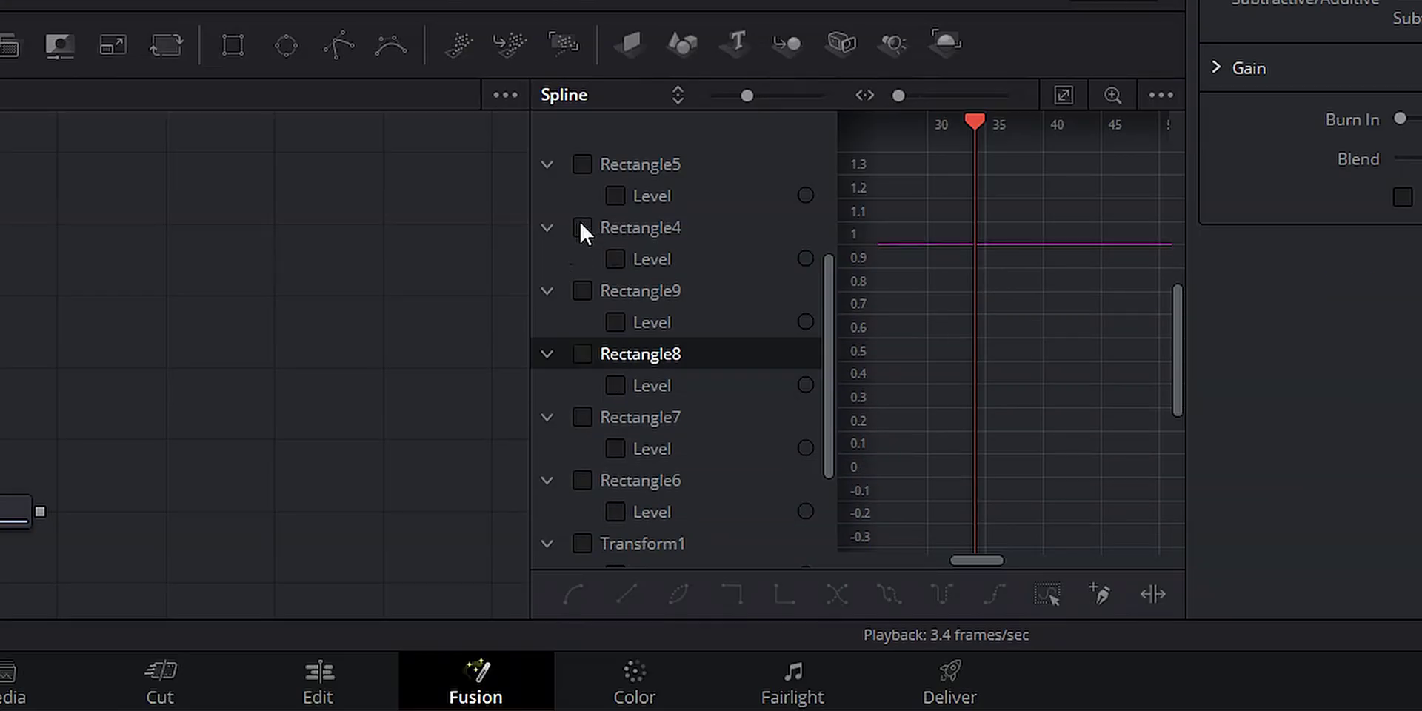
scroll(650, 234, down, 3)
scroll(648, 244, up, 2)
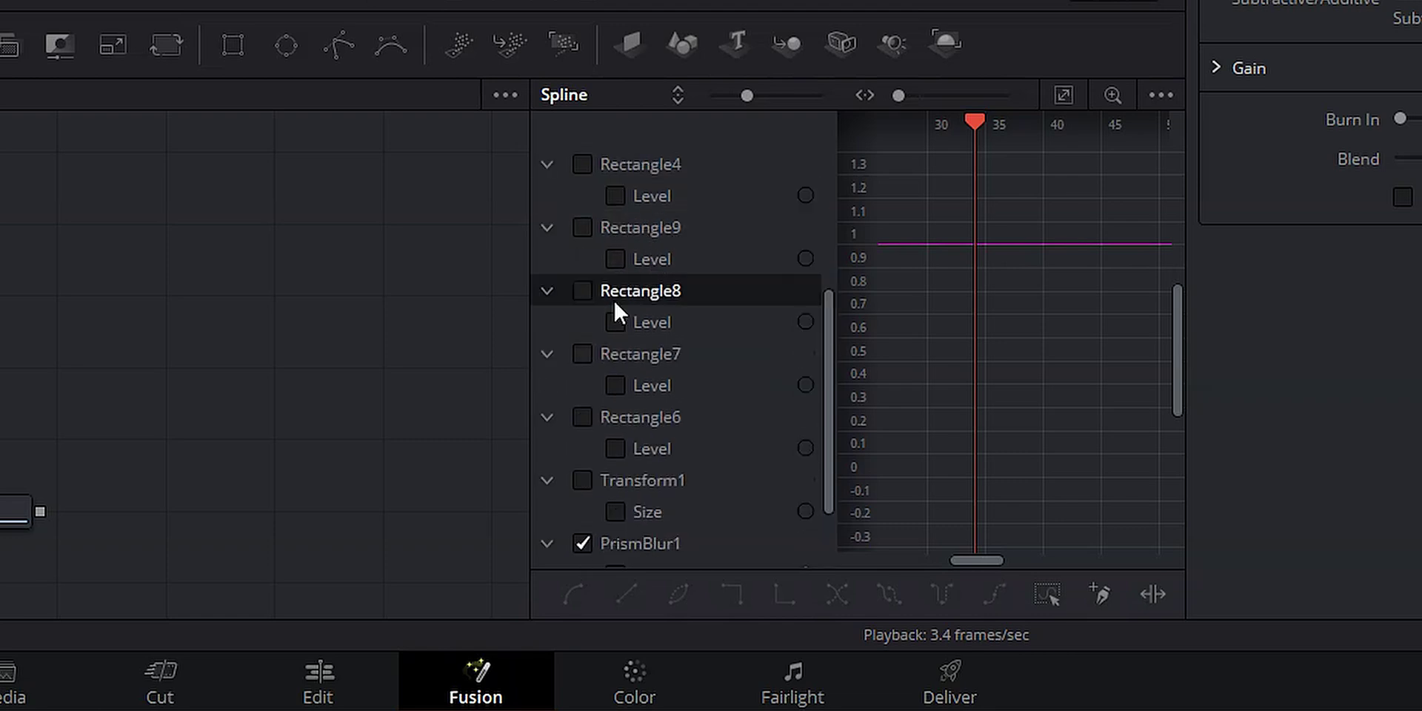
scroll(620, 389, down, 3)
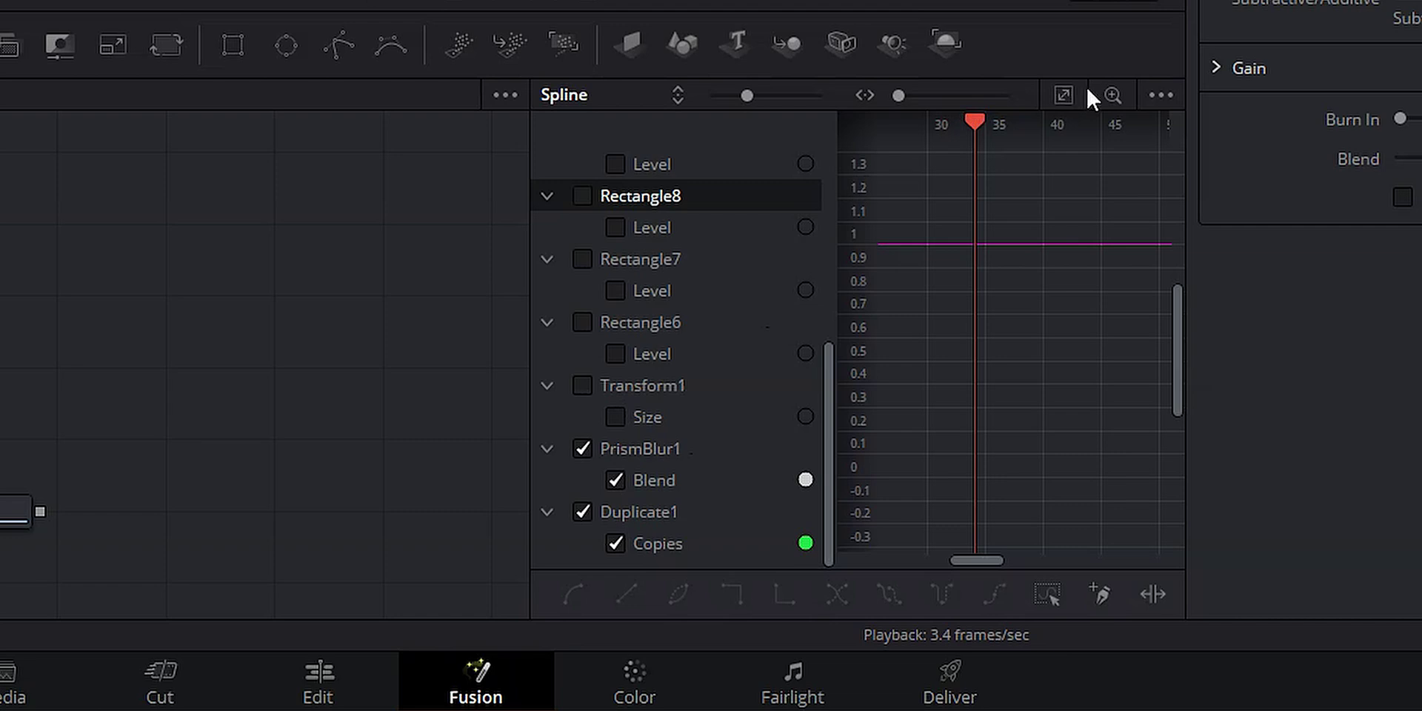
click(1063, 94)
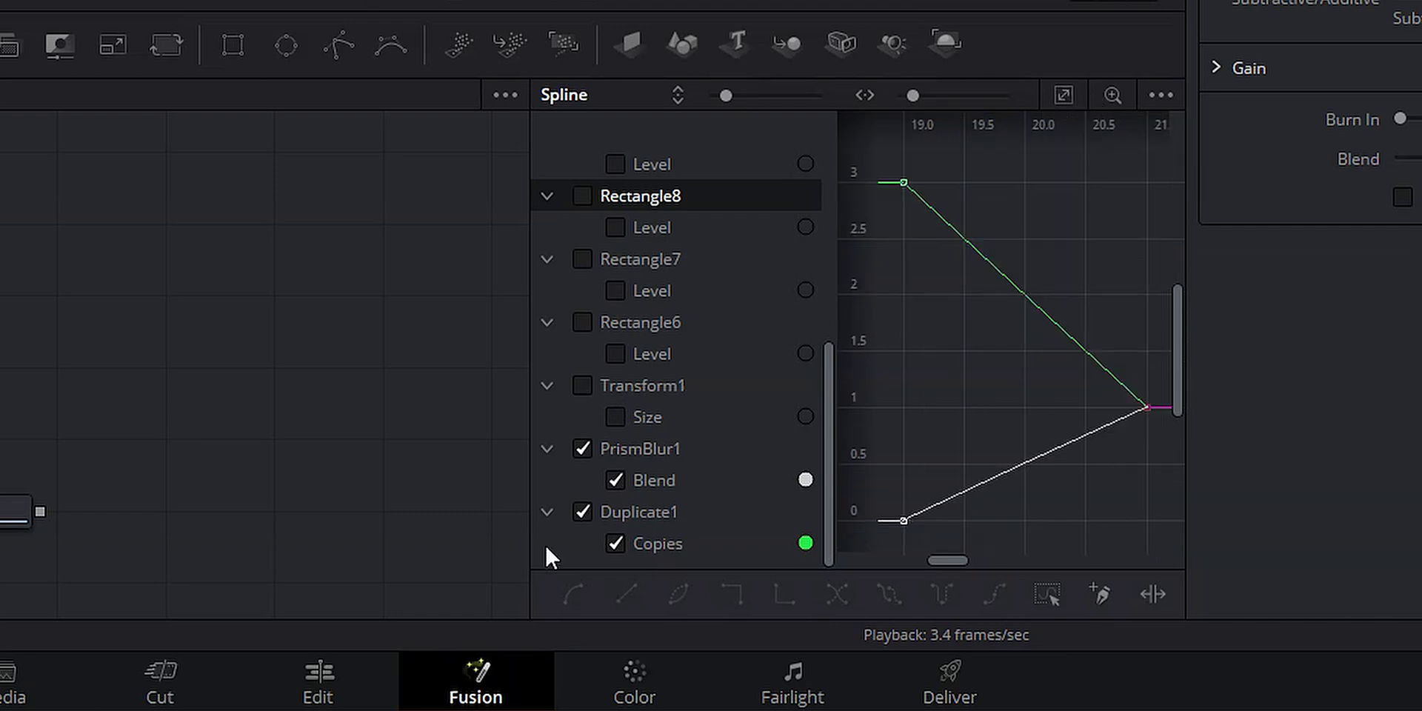
Isolate the PrismBlur1 Blend curve in the Spline editor and smooth both of its keyframes
click(585, 510)
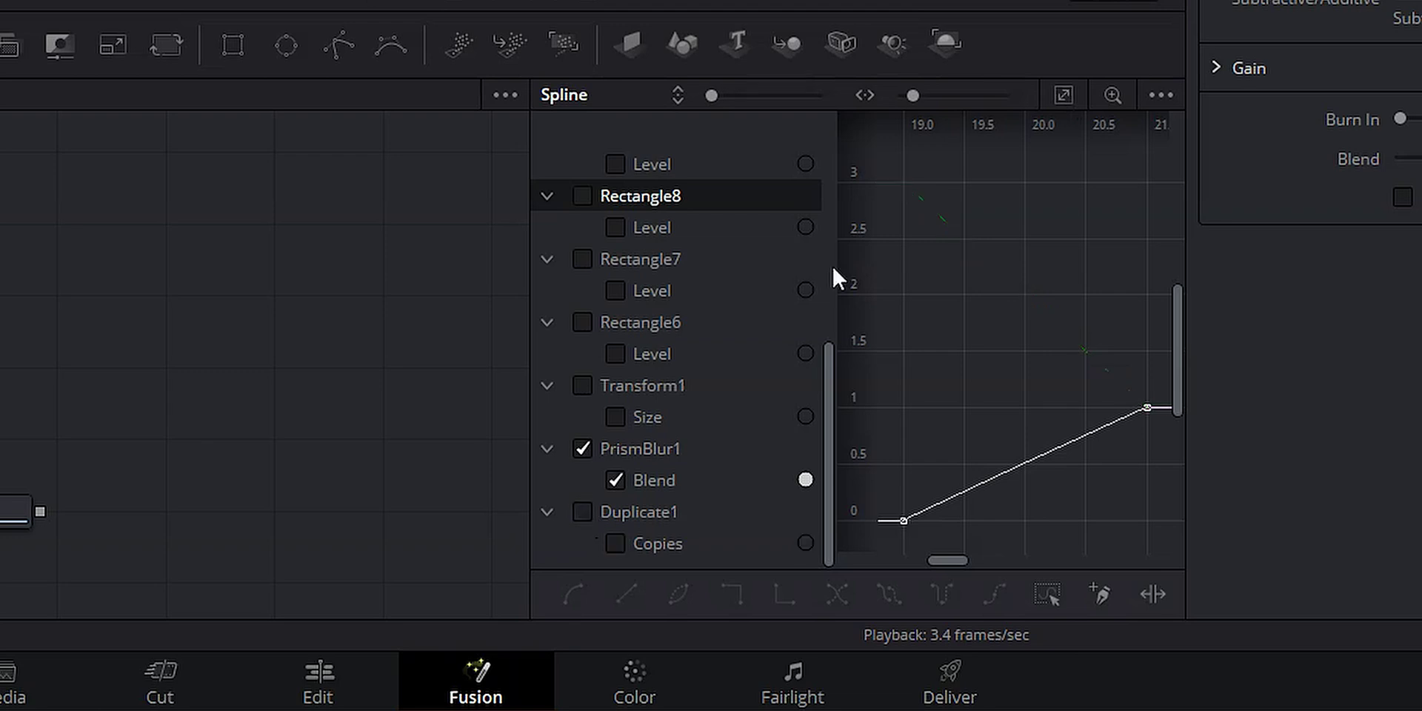
click(1064, 96)
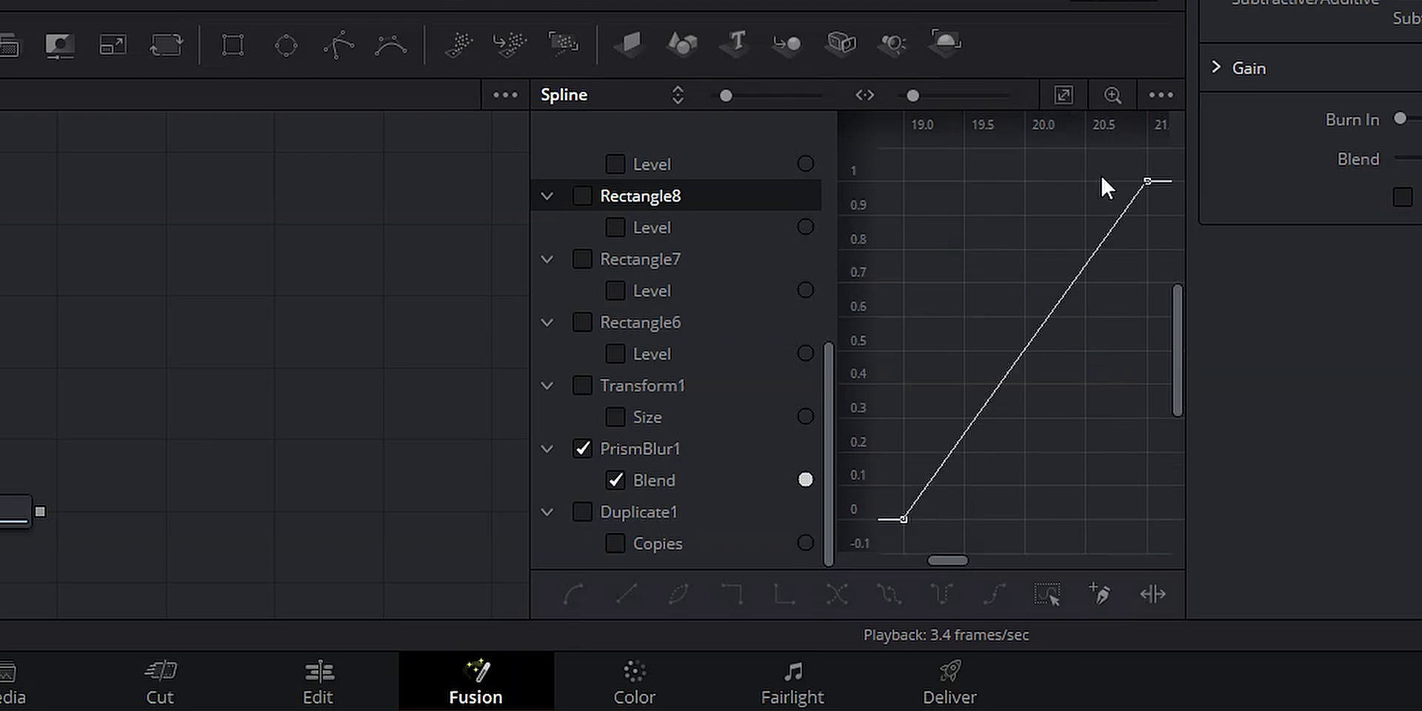
drag(896, 149, 1153, 539)
key(s)
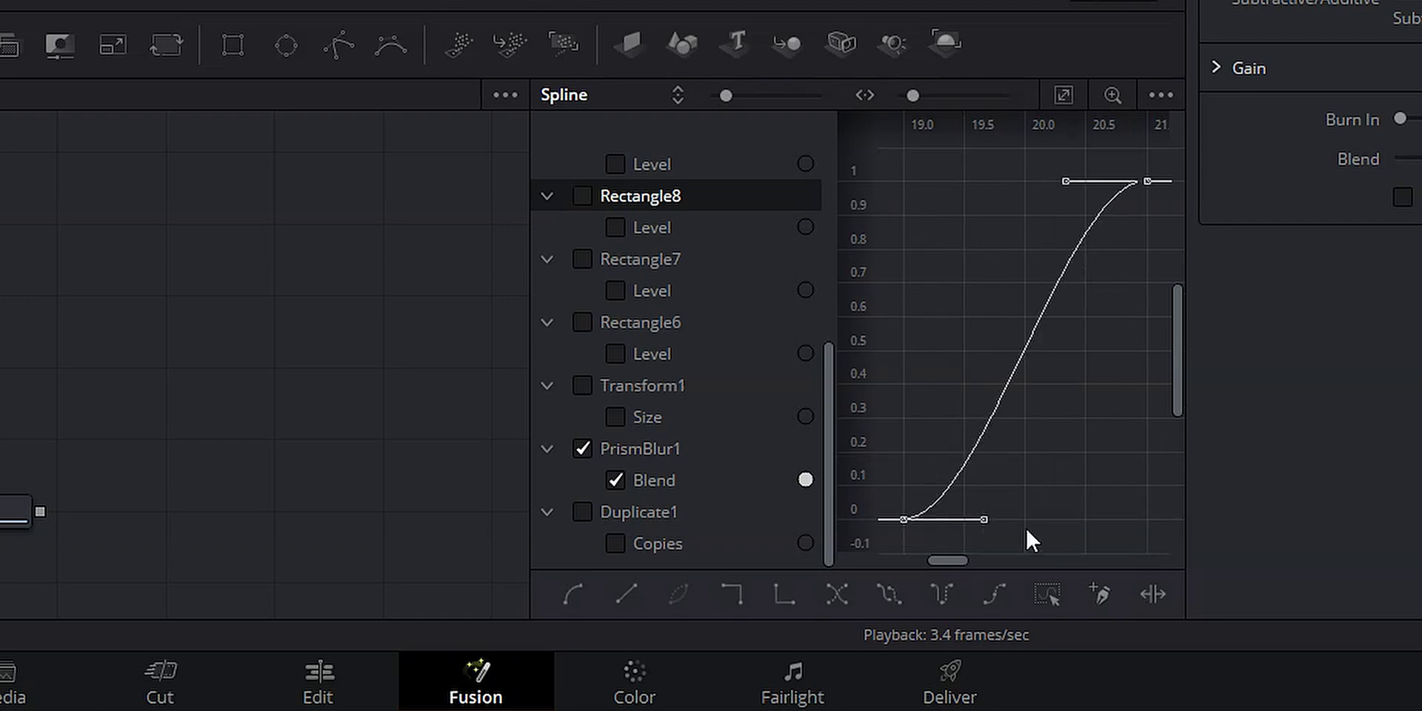
Show only the Duplicate1 Copies curve, fit it to the graph and smooth both of its keyframes
click(581, 448)
click(582, 512)
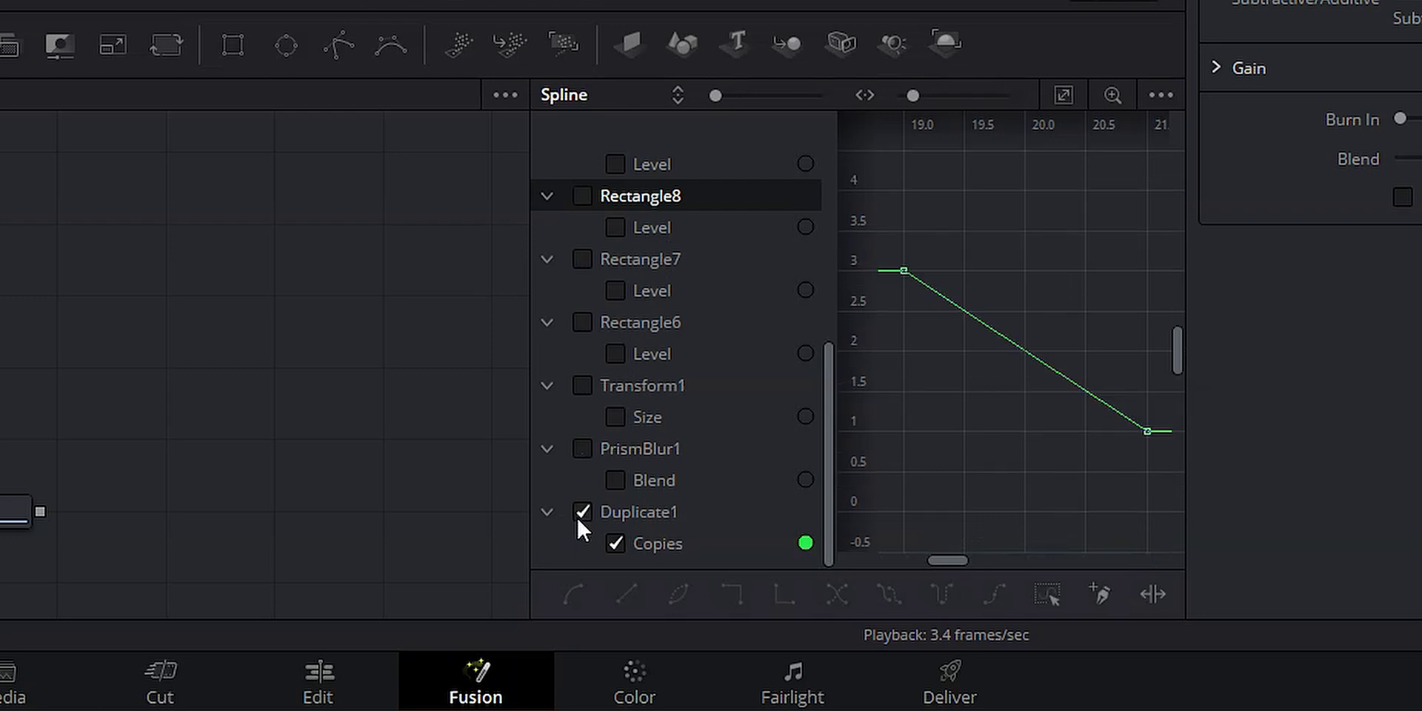
click(1063, 94)
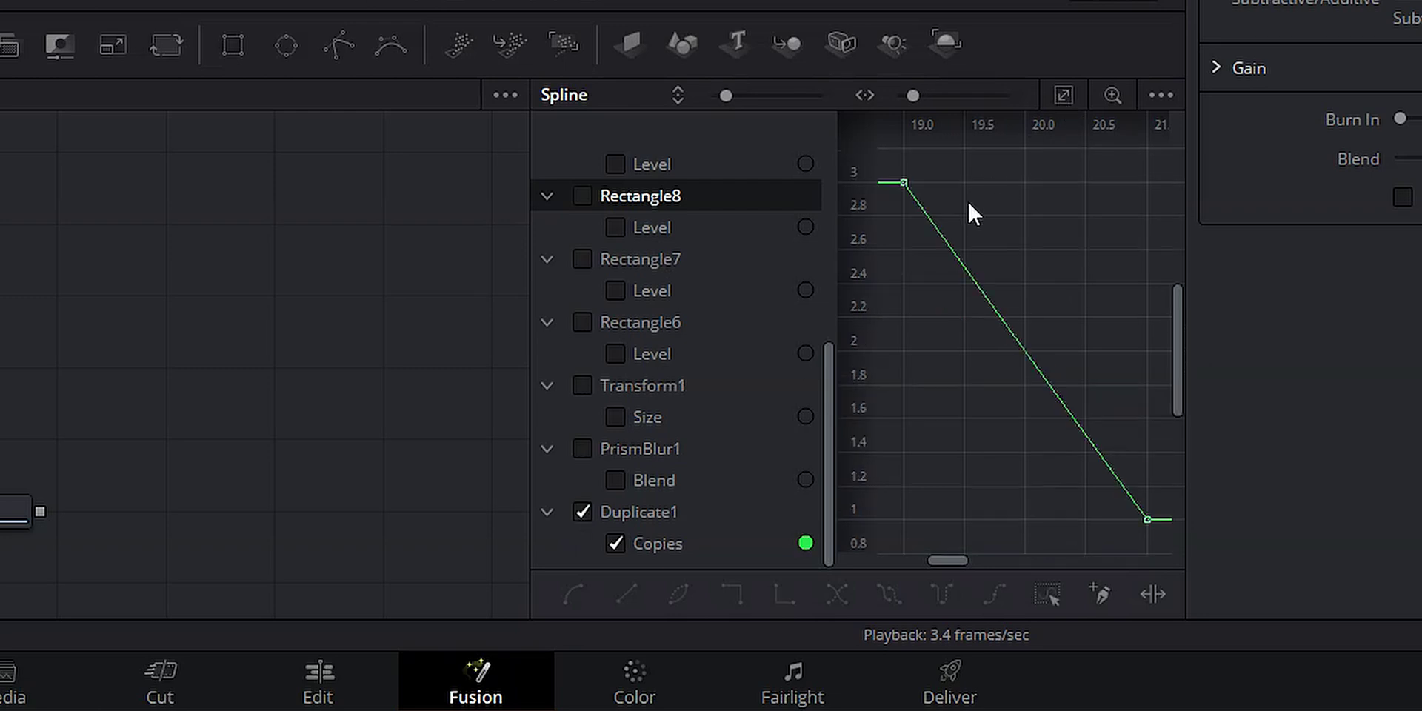
drag(884, 167, 1148, 551)
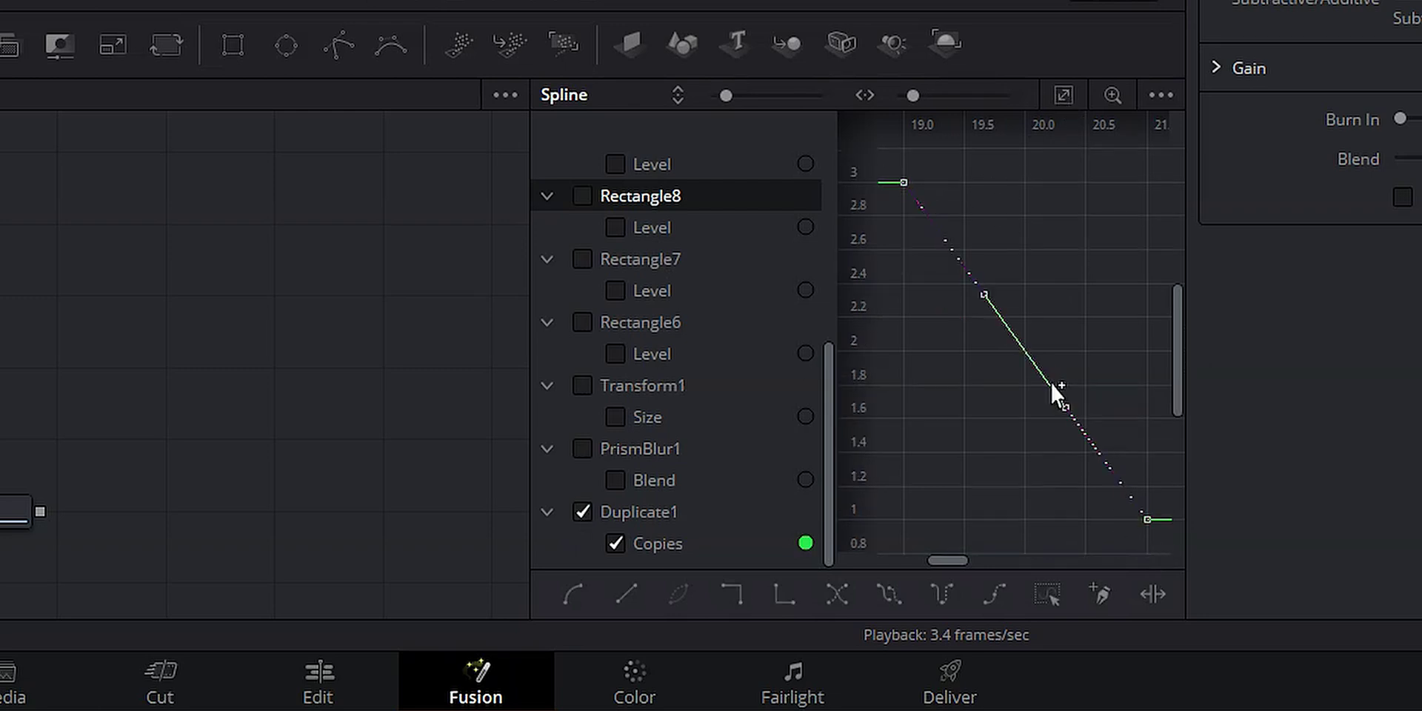
key(s)
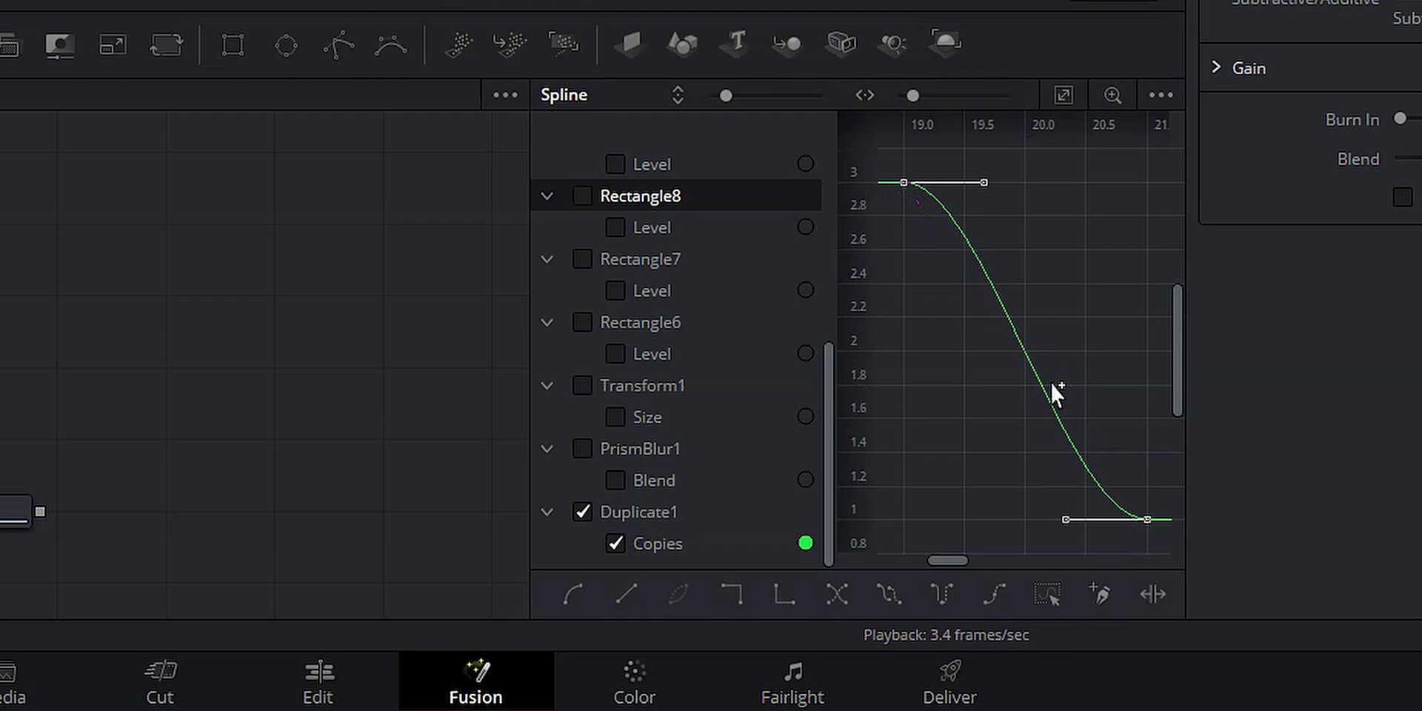